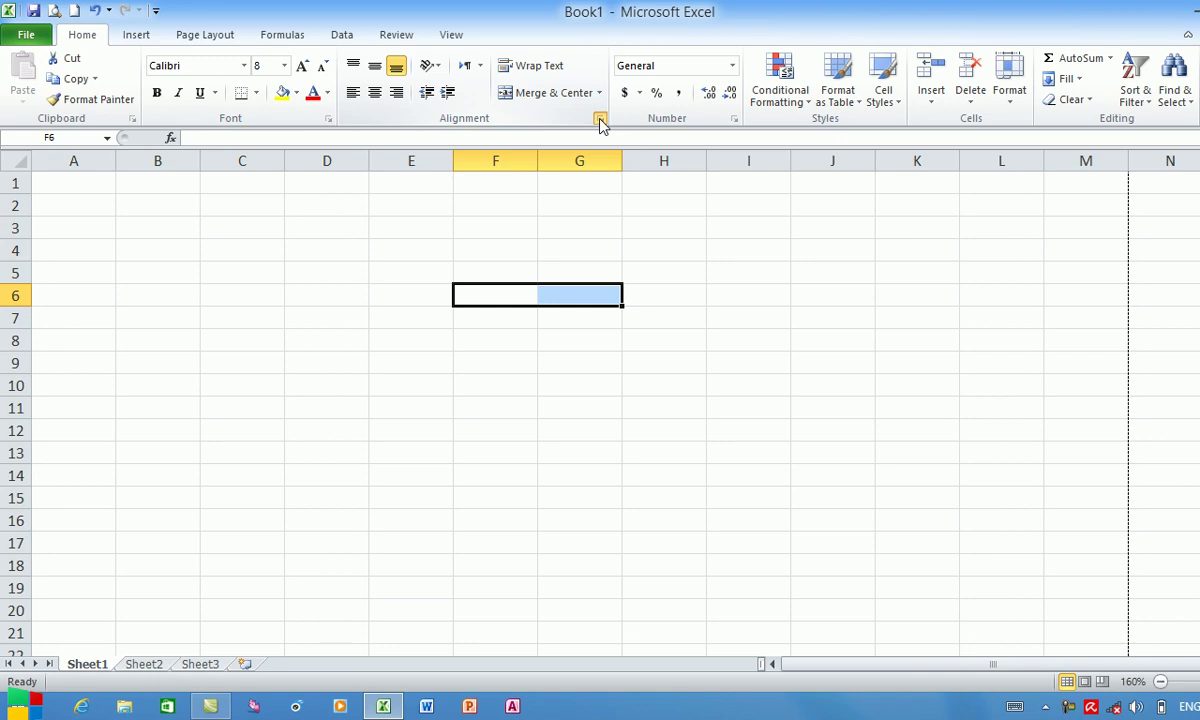
Browse the Format Cells Number settings and the number format list, closing both without changes.
{"action": "left_click", "coordinate": [600, 120]}
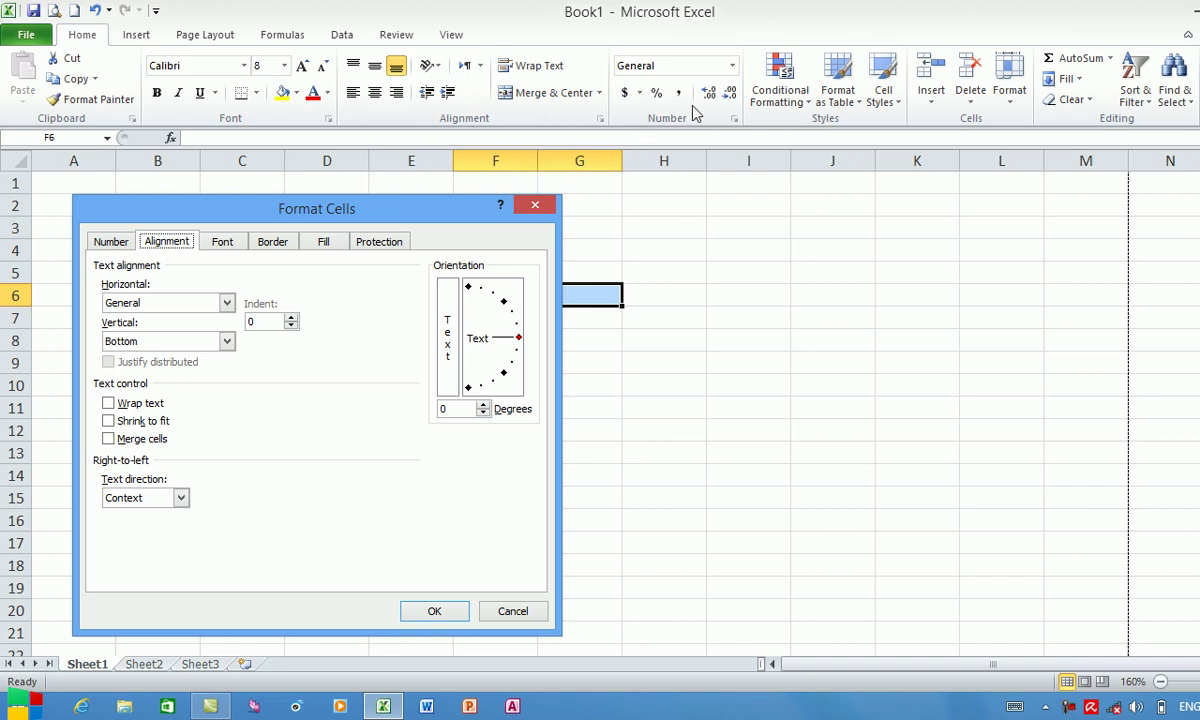
{"action": "left_click", "coordinate": [112, 241]}
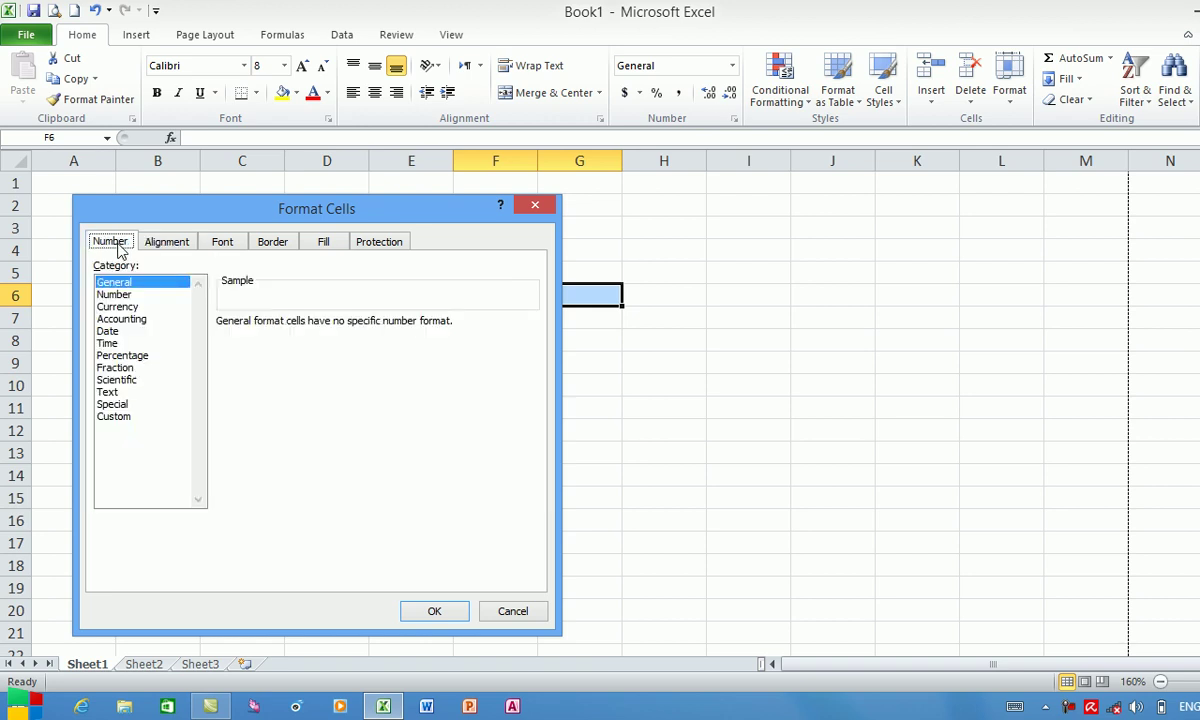
{"action": "left_click", "coordinate": [520, 613]}
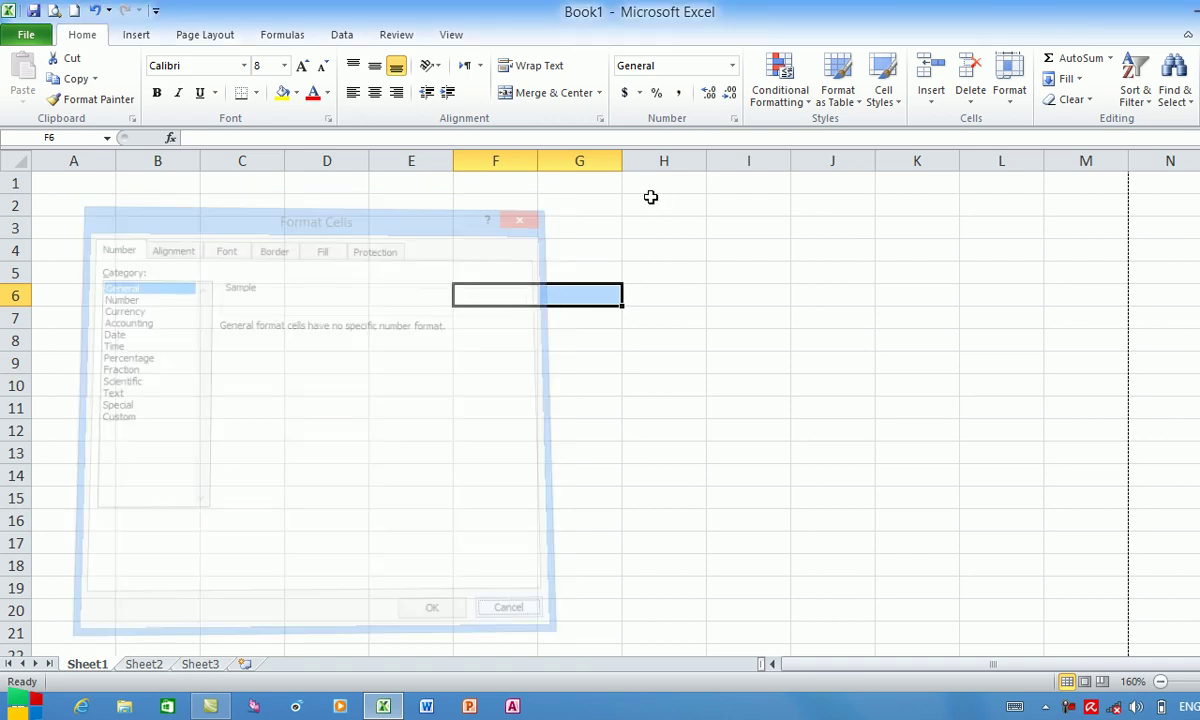
{"action": "left_click", "coordinate": [732, 66]}
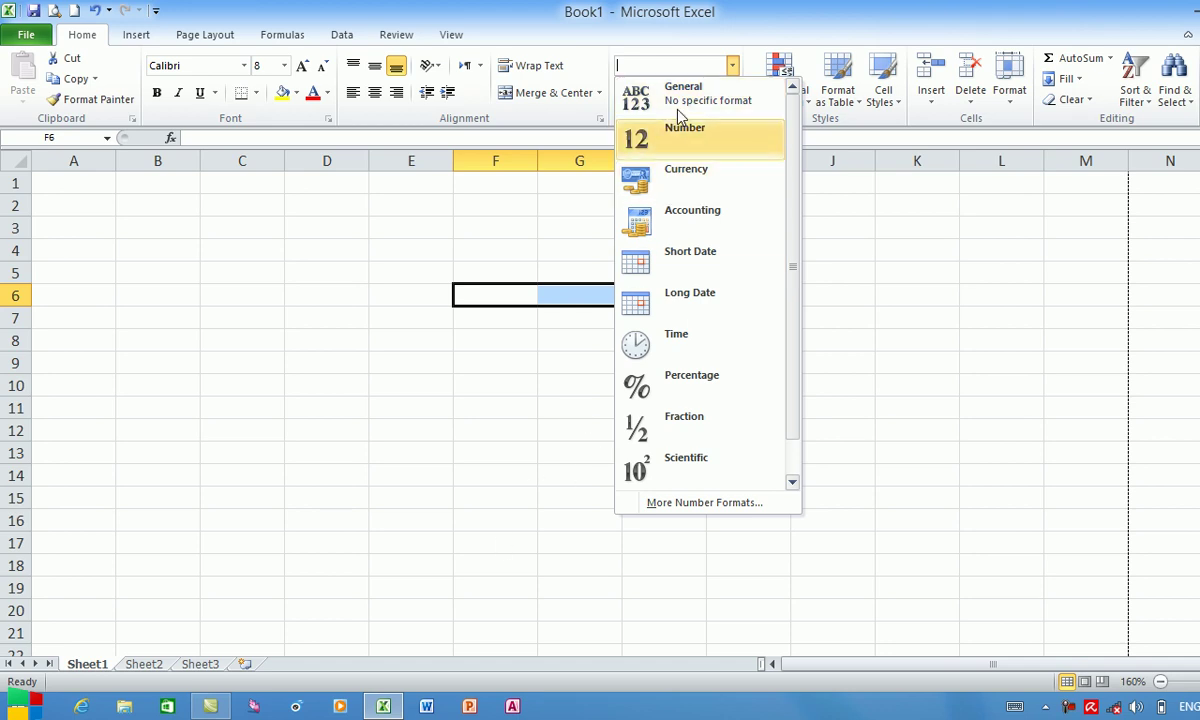
{"action": "left_click", "coordinate": [359, 295]}
{"action": "left_click", "coordinate": [359, 295]}
{"action": "left_click", "coordinate": [290, 358]}
{"action": "left_click", "coordinate": [244, 232]}
{"action": "left_click", "coordinate": [318, 318]}
Enter 1000, 2000, 3000, 4000 and 5000 into C3 through C7.
{"action": "left_click", "coordinate": [247, 236]}
{"action": "type", "text": "1000"}
{"action": "key", "text": "Return"}
{"action": "type", "text": "2000"}
{"action": "key", "text": "Return"}
{"action": "type", "text": "3000"}
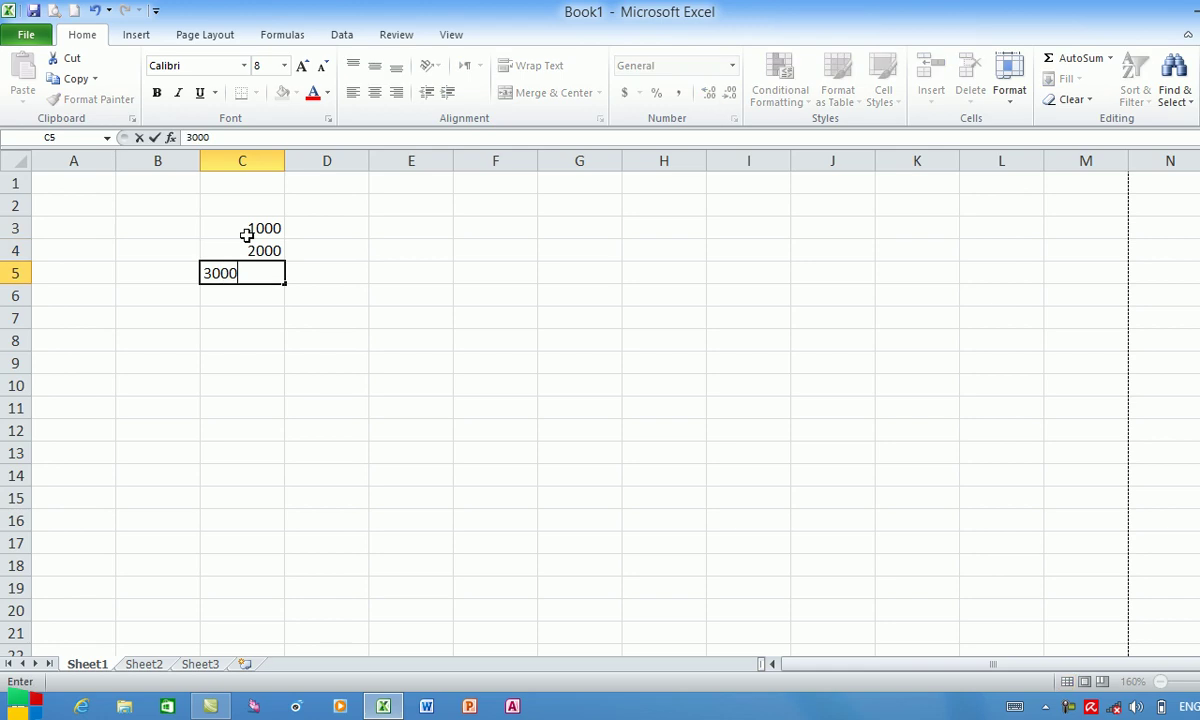
{"action": "key", "text": "Return"}
{"action": "type", "text": "4000"}
{"action": "key", "text": "Return"}
{"action": "type", "text": "5000"}
{"action": "left_click", "coordinate": [429, 518]}
{"action": "left_click", "coordinate": [345, 272]}
{"action": "left_click", "coordinate": [269, 337]}
Make the values in C3:C7 bold.
{"action": "left_click", "coordinate": [247, 250]}
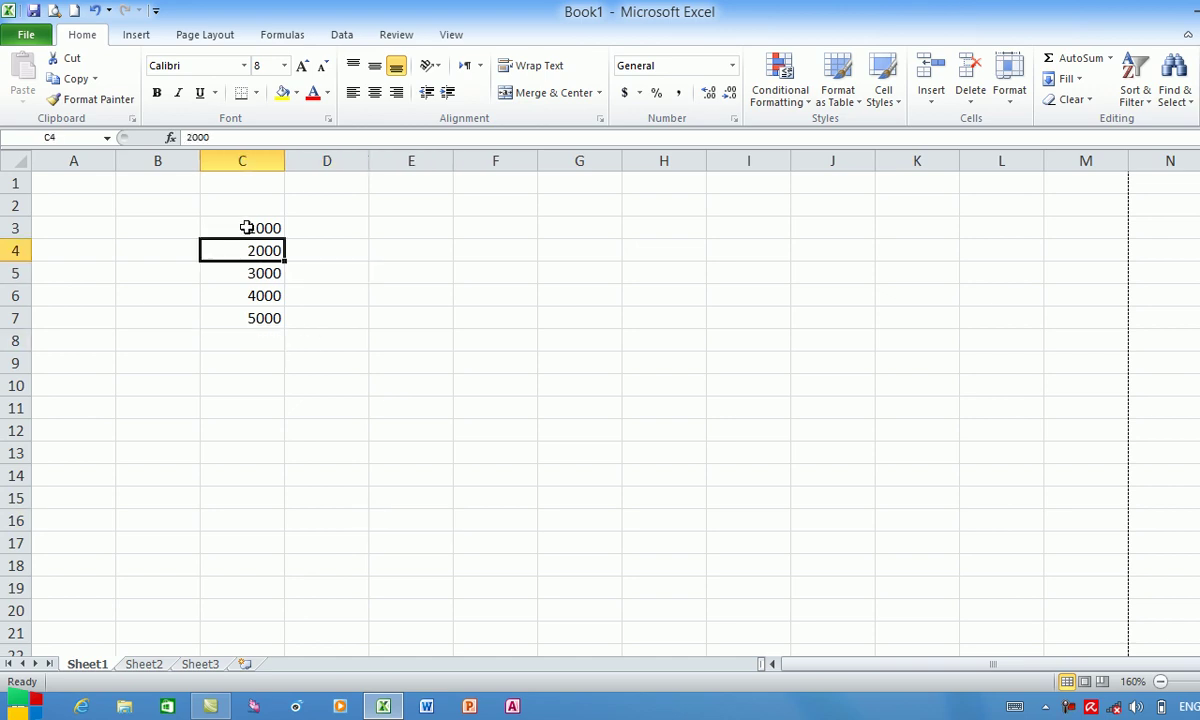
{"action": "left_click_drag", "start_coordinate": [247, 228], "coordinate": [256, 320]}
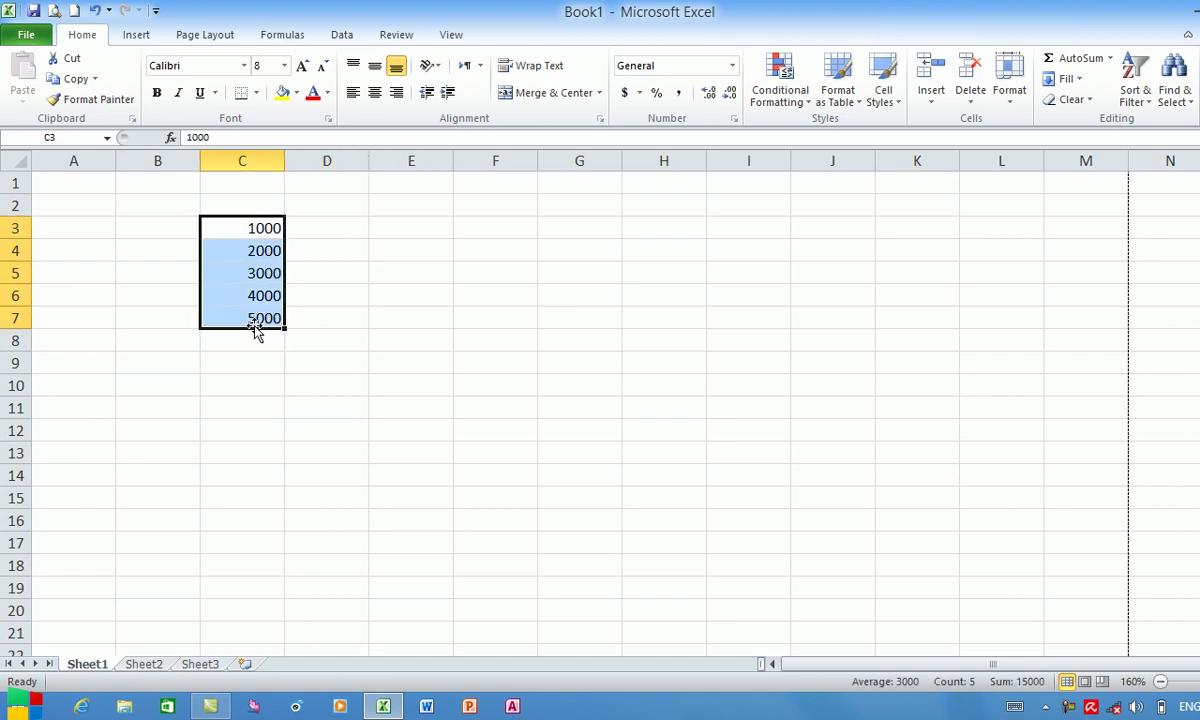
{"action": "left_click", "coordinate": [156, 92]}
Open and close the Number Format list and click around the sheet, leaving C3:C7 in General format.
{"action": "left_click", "coordinate": [688, 66]}
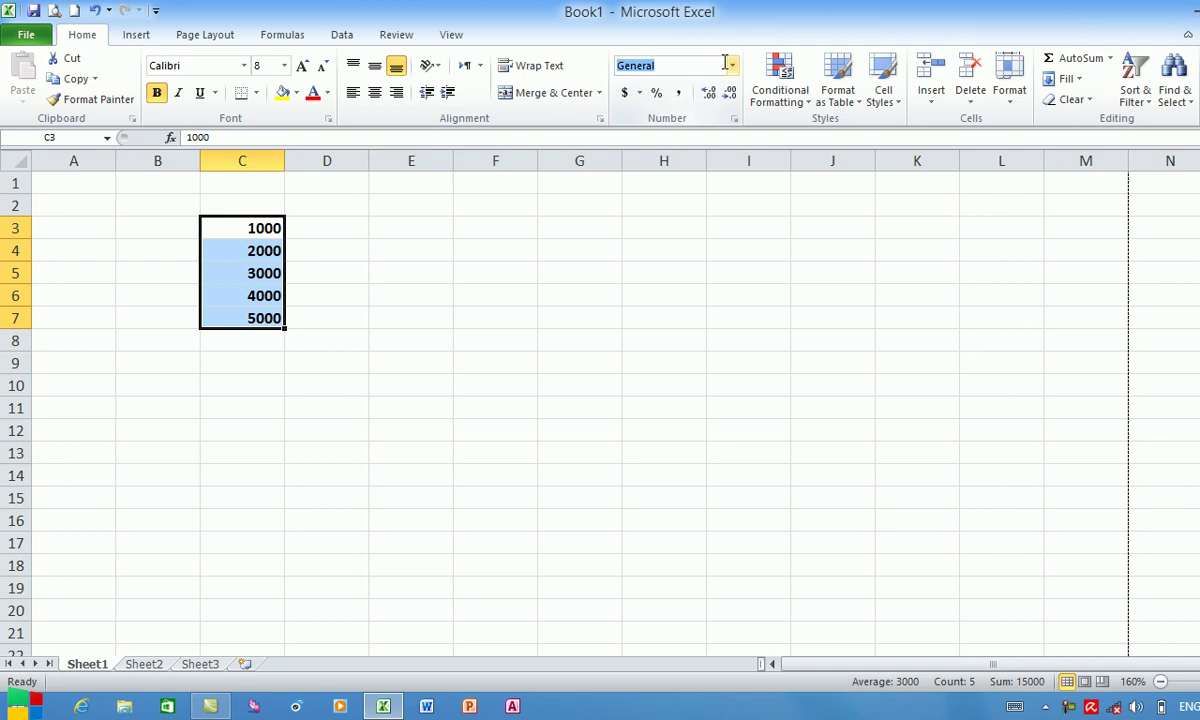
{"action": "left_click", "coordinate": [731, 66]}
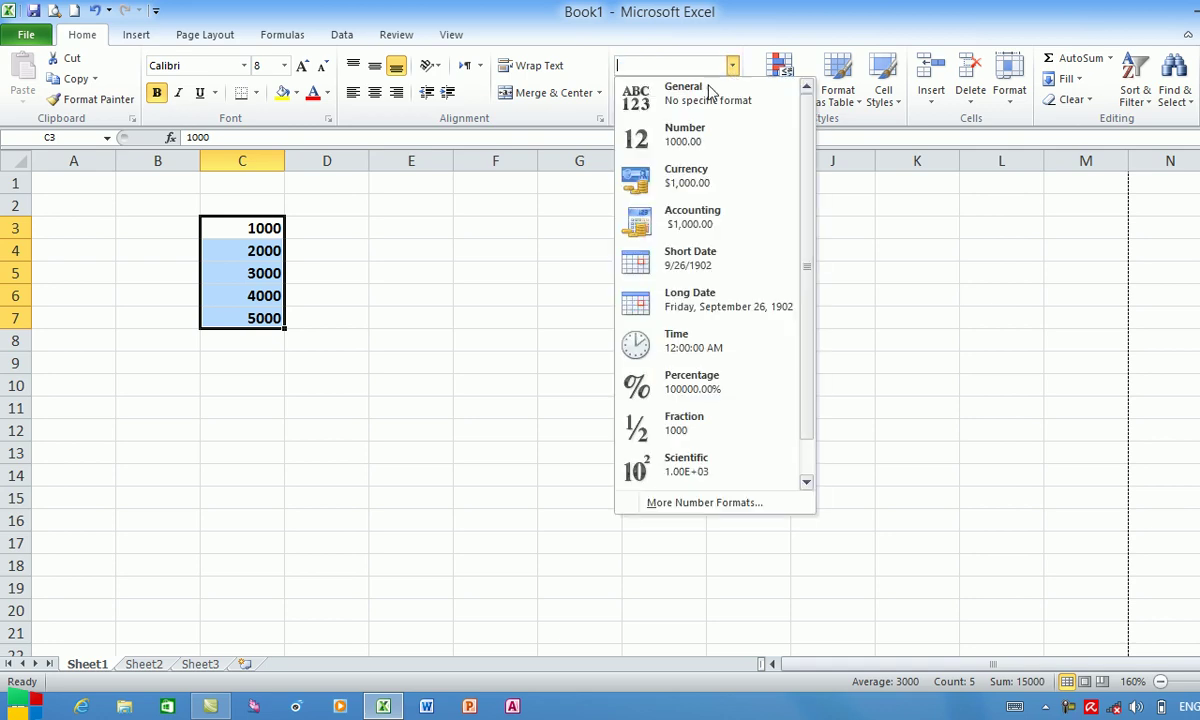
{"action": "left_click", "coordinate": [622, 95]}
{"action": "left_click", "coordinate": [579, 402]}
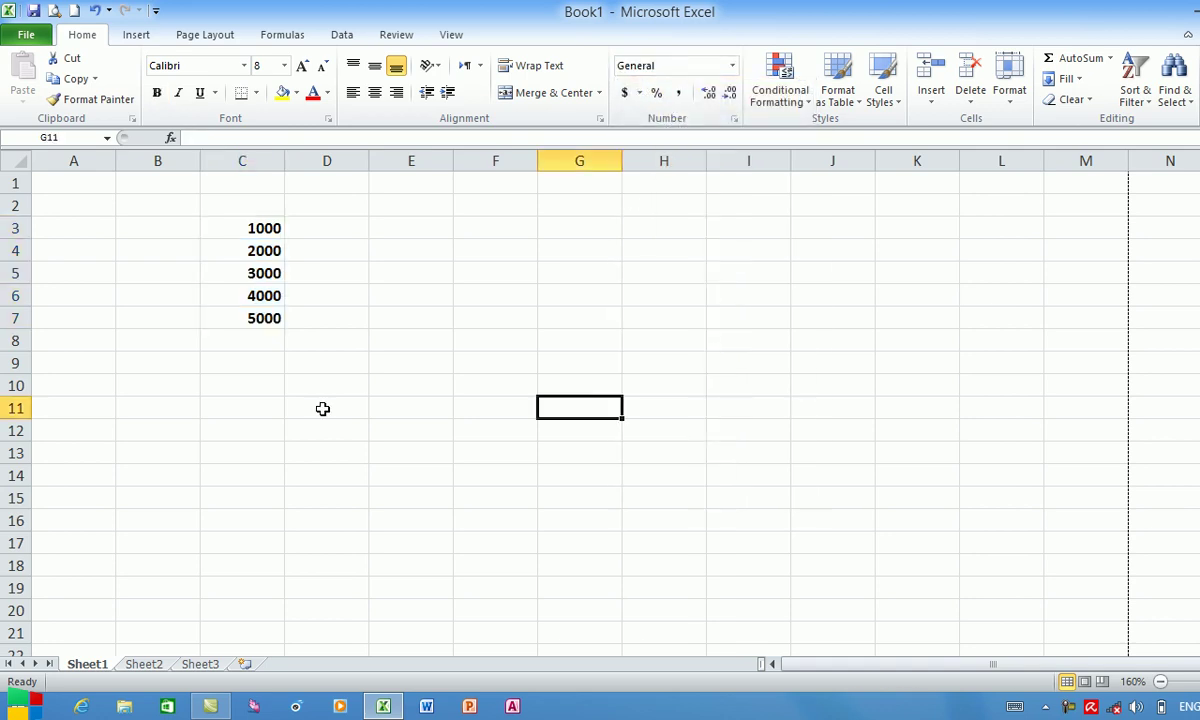
{"action": "left_click_drag", "start_coordinate": [295, 407], "coordinate": [230, 236]}
{"action": "left_click", "coordinate": [230, 236]}
{"action": "double_click", "coordinate": [255, 228]}
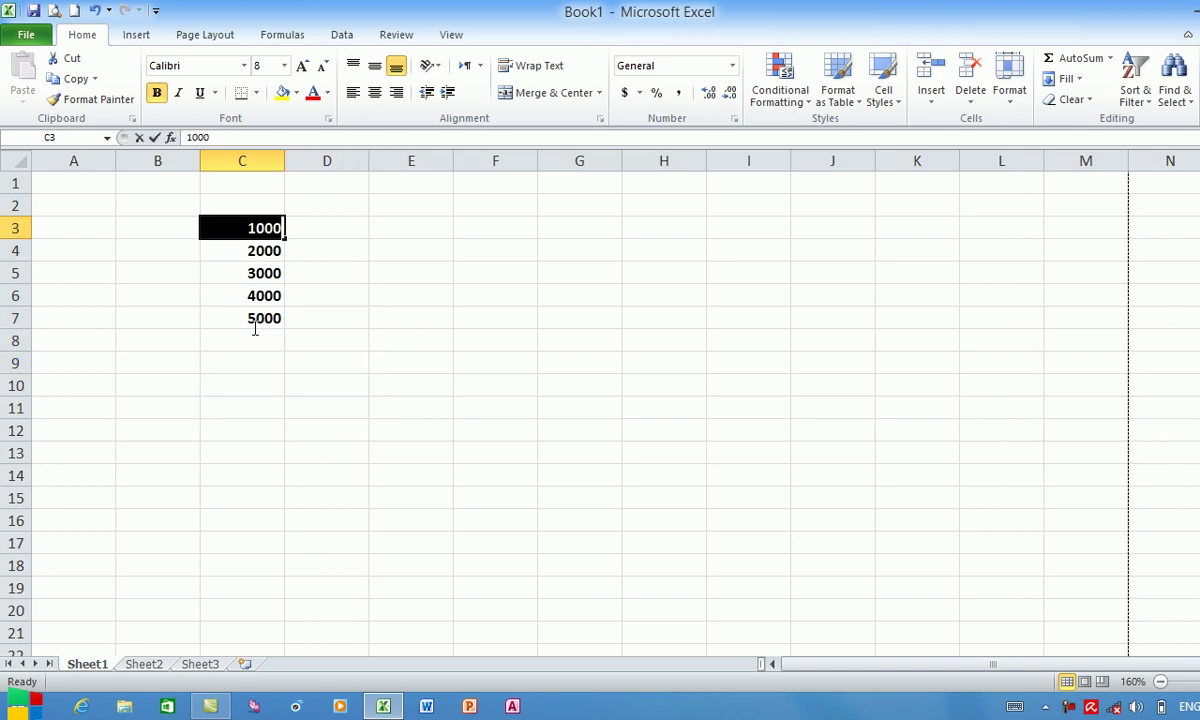
{"action": "left_click", "coordinate": [398, 340]}
{"action": "left_click", "coordinate": [364, 378]}
{"action": "left_click", "coordinate": [637, 445]}
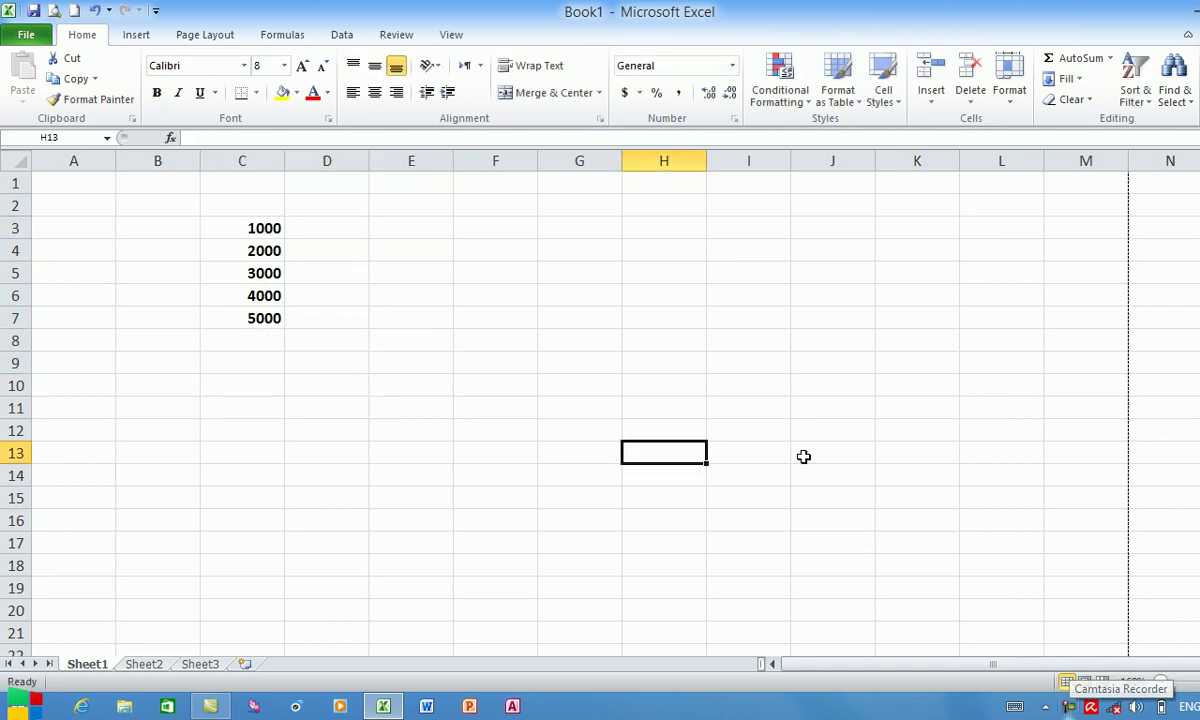
{"action": "left_click", "coordinate": [605, 343]}
{"action": "left_click", "coordinate": [630, 387]}
{"action": "left_click", "coordinate": [505, 385]}
{"action": "left_click", "coordinate": [464, 452]}
{"action": "left_click", "coordinate": [610, 522]}
Enter the date 02/02/2017 in cell G11.
{"action": "left_click", "coordinate": [584, 402]}
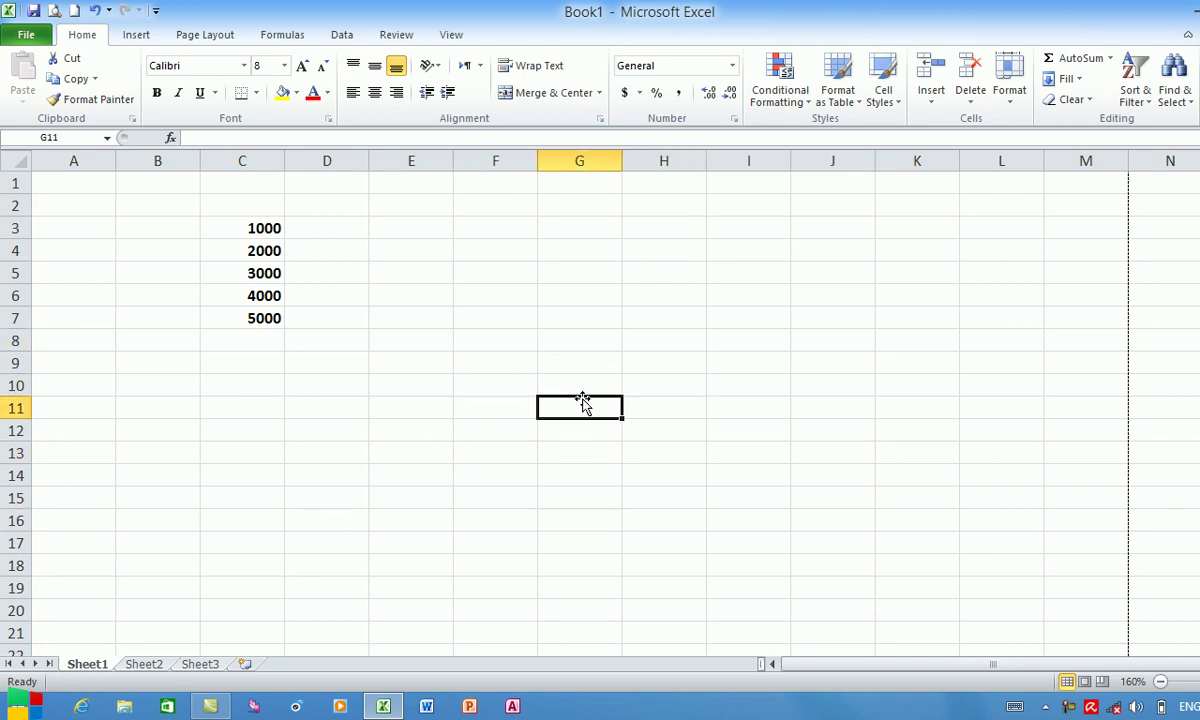
{"action": "type", "text": "0"}
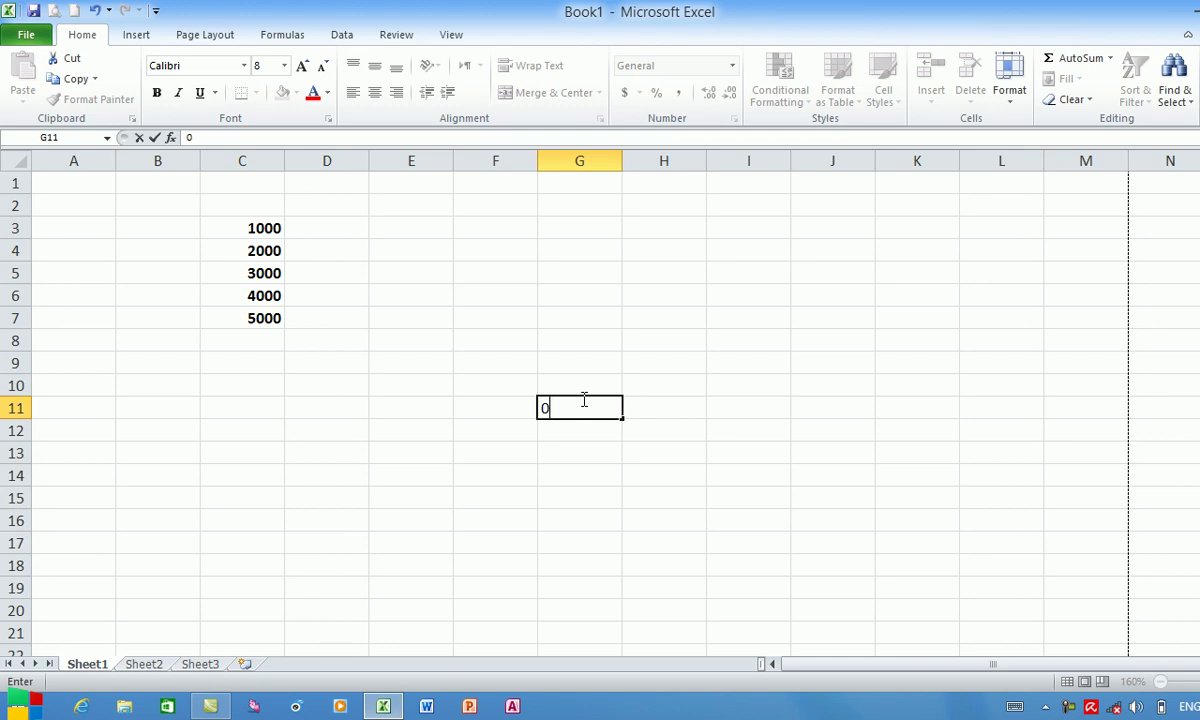
{"action": "type", "text": "2/02/"}
{"action": "type", "text": "2017"}
{"action": "left_click", "coordinate": [583, 501]}
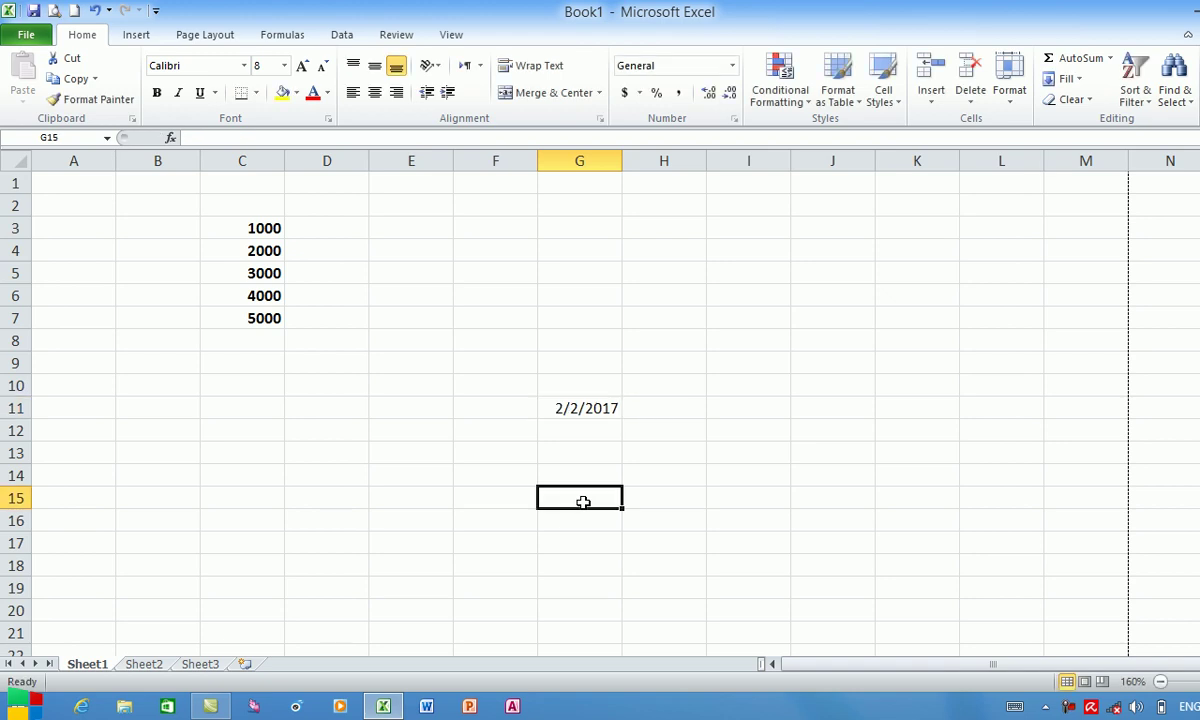
Format G11 with the long date style so it reads Thursday, February 2, 2017.
{"action": "left_click", "coordinate": [581, 408]}
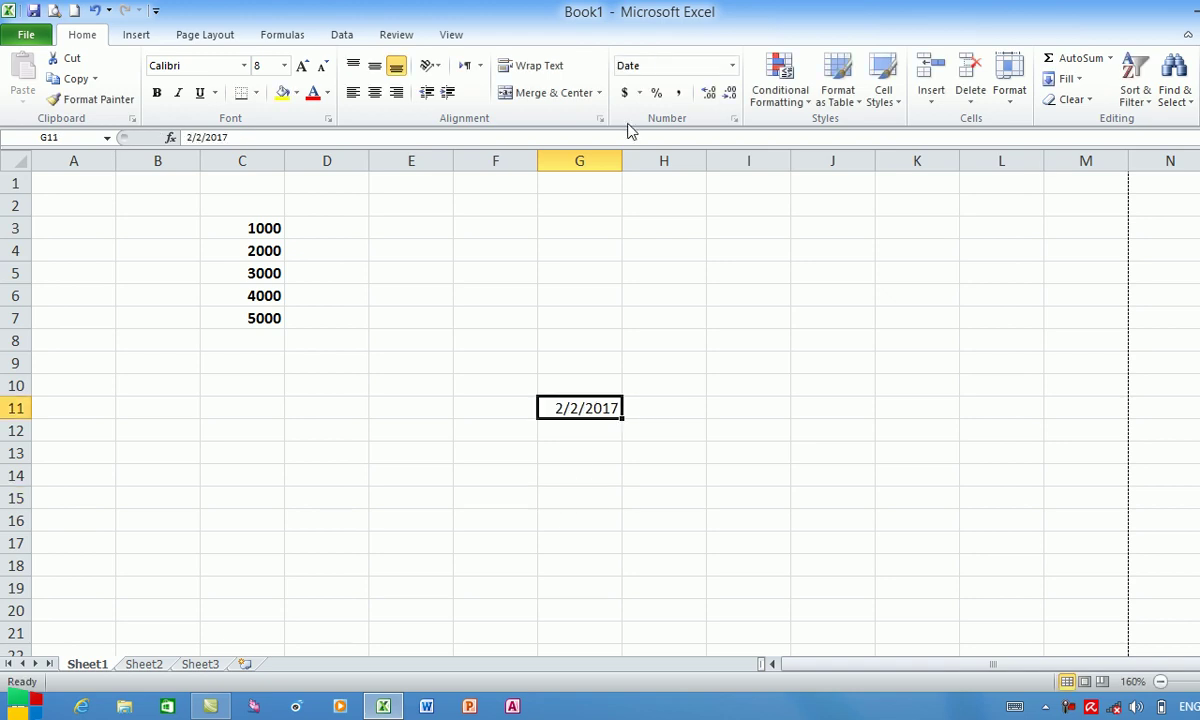
{"action": "left_click", "coordinate": [732, 66]}
{"action": "key", "text": "Escape"}
{"action": "left_click", "coordinate": [600, 118]}
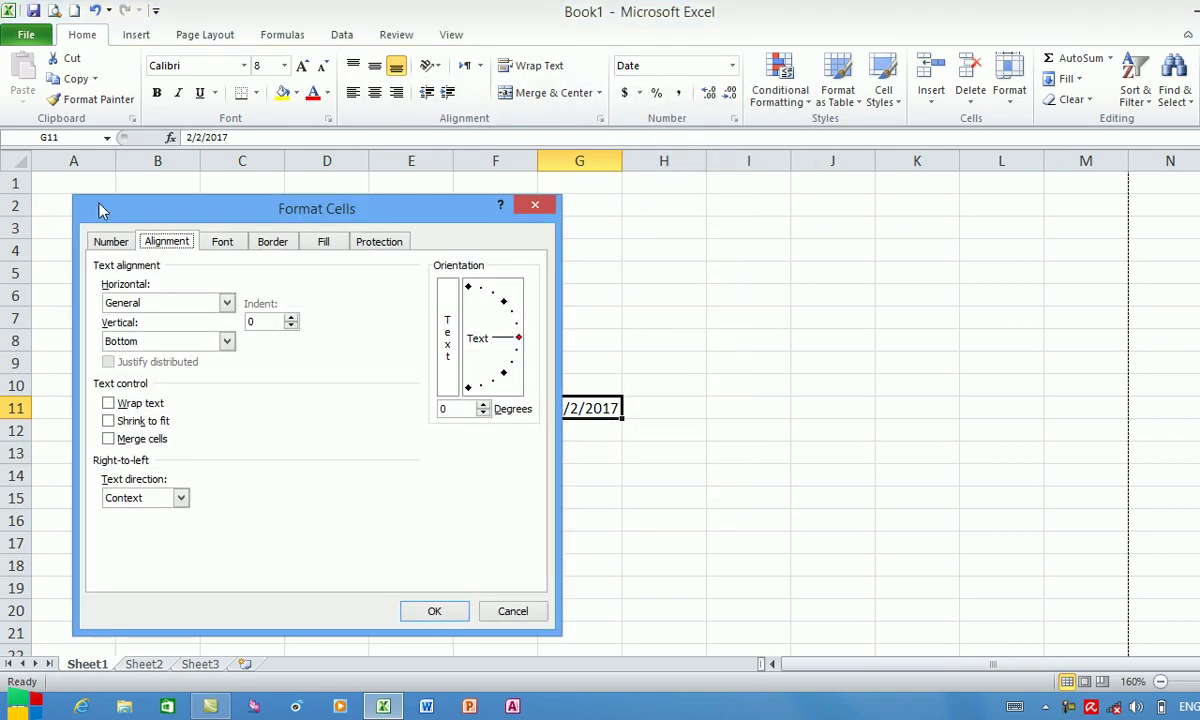
{"action": "left_click", "coordinate": [112, 244]}
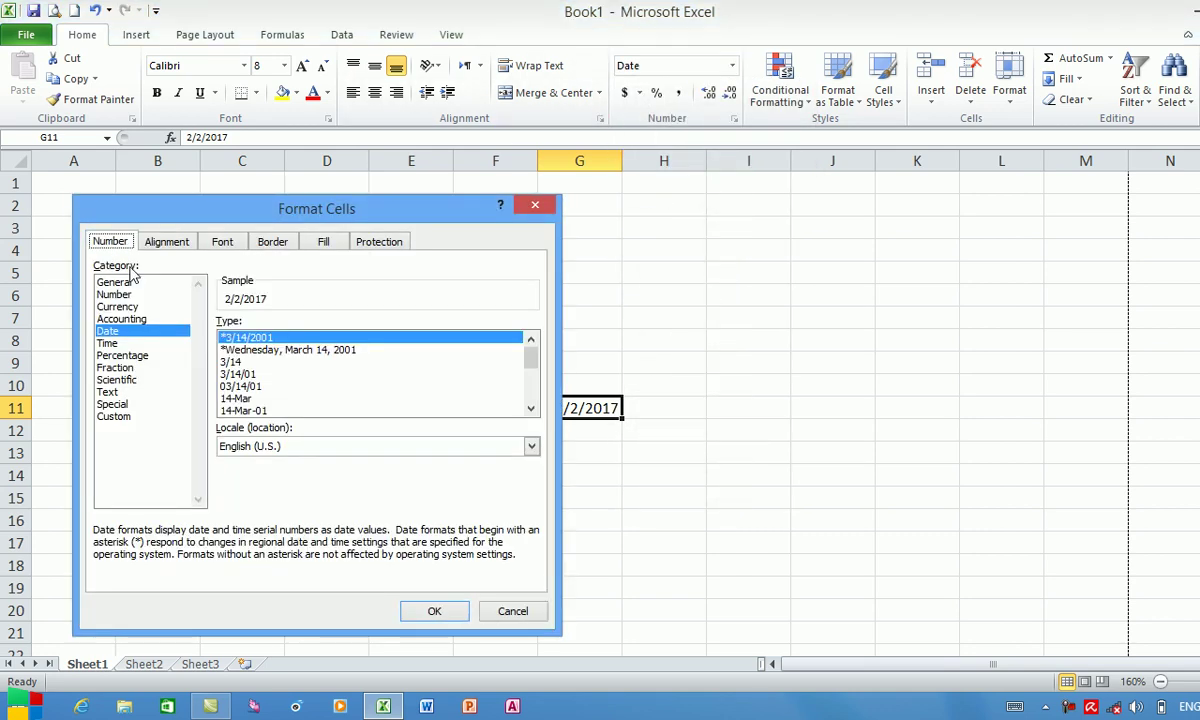
{"action": "left_click", "coordinate": [304, 351]}
{"action": "left_click", "coordinate": [425, 610]}
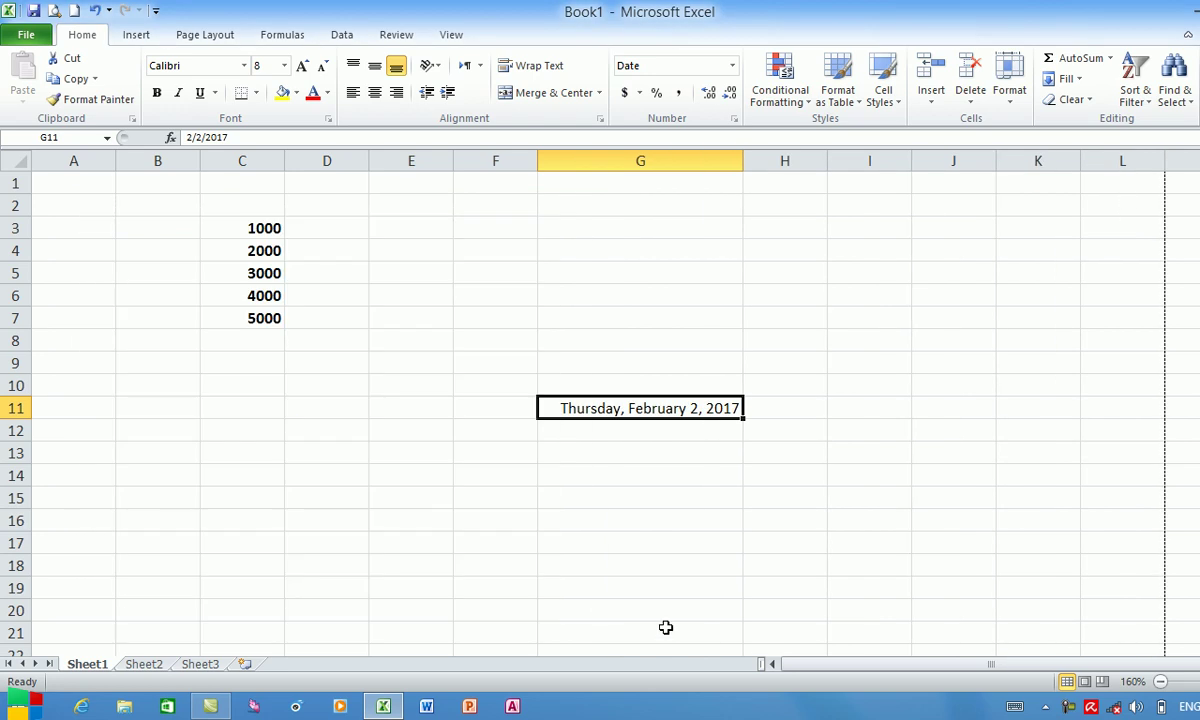
{"action": "left_click", "coordinate": [664, 630]}
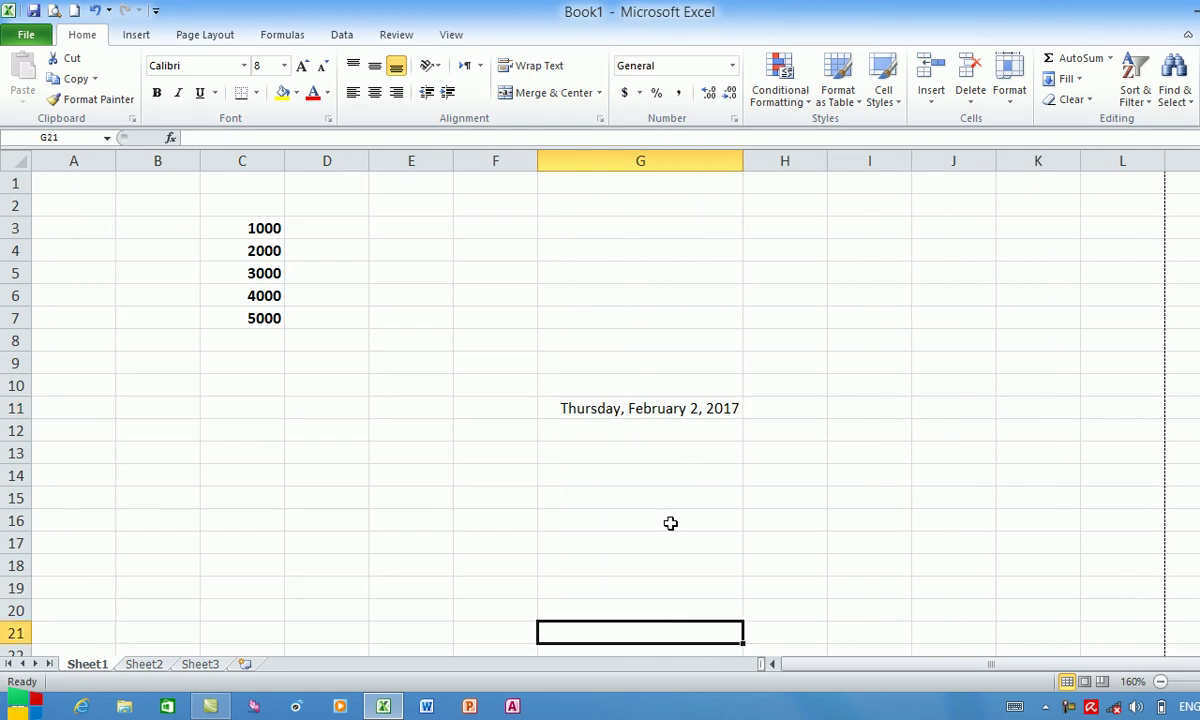
Clear the date from cell G11.
{"action": "left_click", "coordinate": [753, 538]}
{"action": "left_click", "coordinate": [652, 452]}
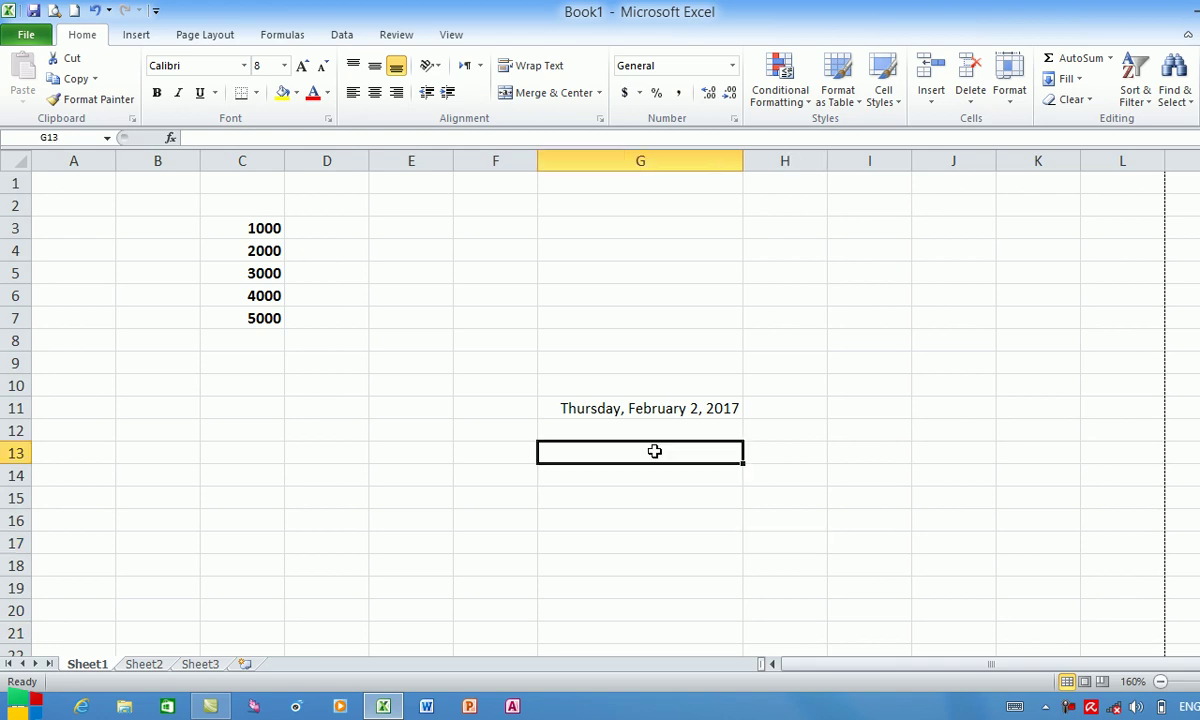
{"action": "left_click", "coordinate": [657, 408]}
{"action": "key", "text": "Delete"}
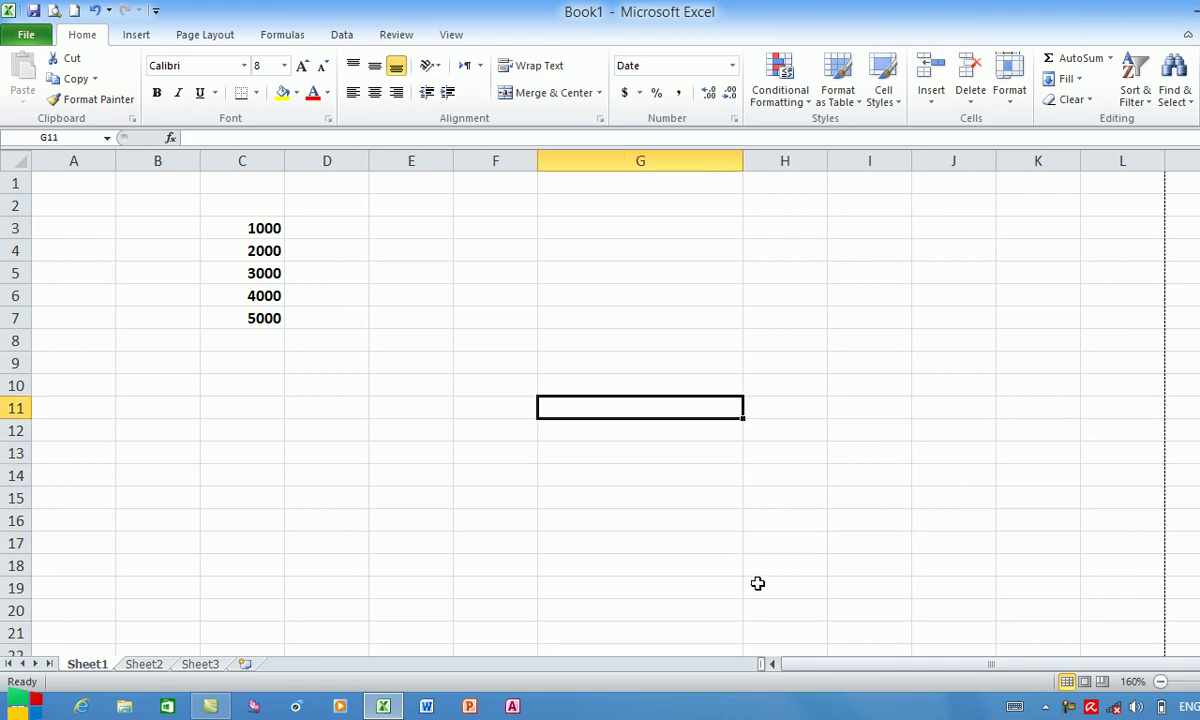
{"action": "left_click", "coordinate": [758, 584]}
Enter 6 in G9, 7 in G10 and 8 in G11.
{"action": "left_click", "coordinate": [637, 360]}
{"action": "type", "text": "6"}
{"action": "key", "text": "Return"}
{"action": "key", "text": "Return"}
{"action": "key", "text": "Return"}
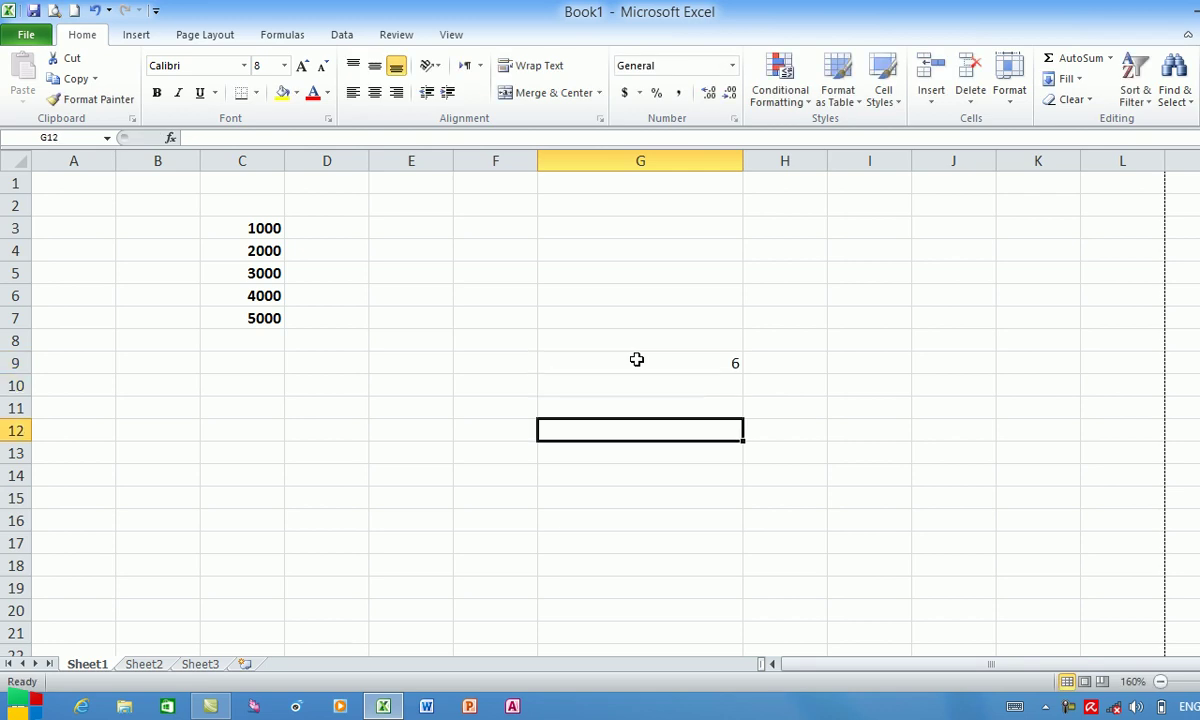
{"action": "type", "text": "="}
{"action": "key", "text": "Up"}
{"action": "key", "text": "Up"}
{"action": "type", "text": "7"}
{"action": "key", "text": "Return"}
{"action": "type", "text": "8"}
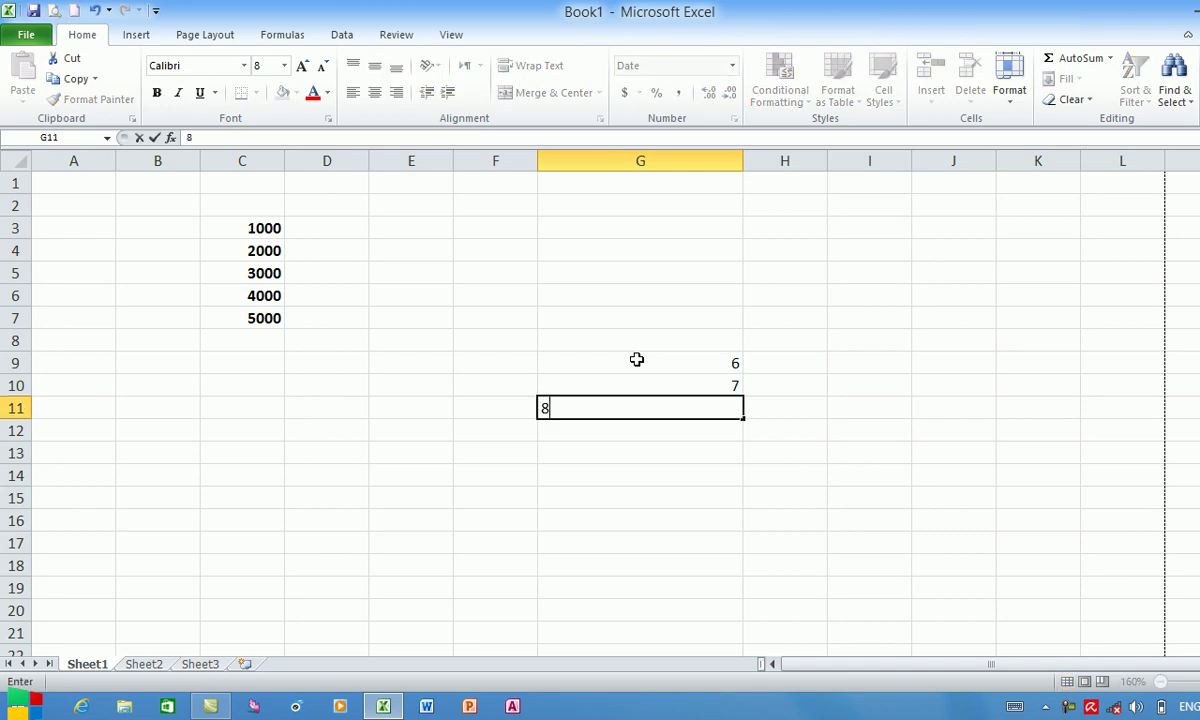
{"action": "key", "text": "Return"}
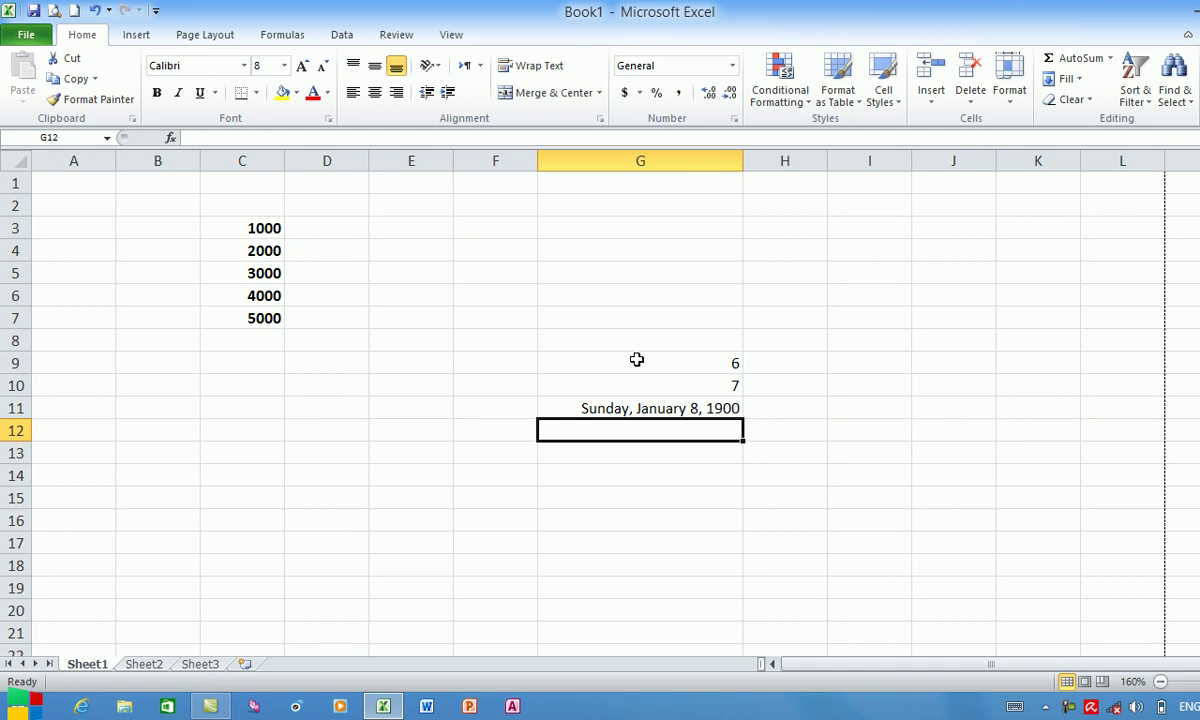
{"action": "left_click", "coordinate": [637, 408]}
{"action": "key", "text": "Delete"}
{"action": "left_click", "coordinate": [785, 588]}
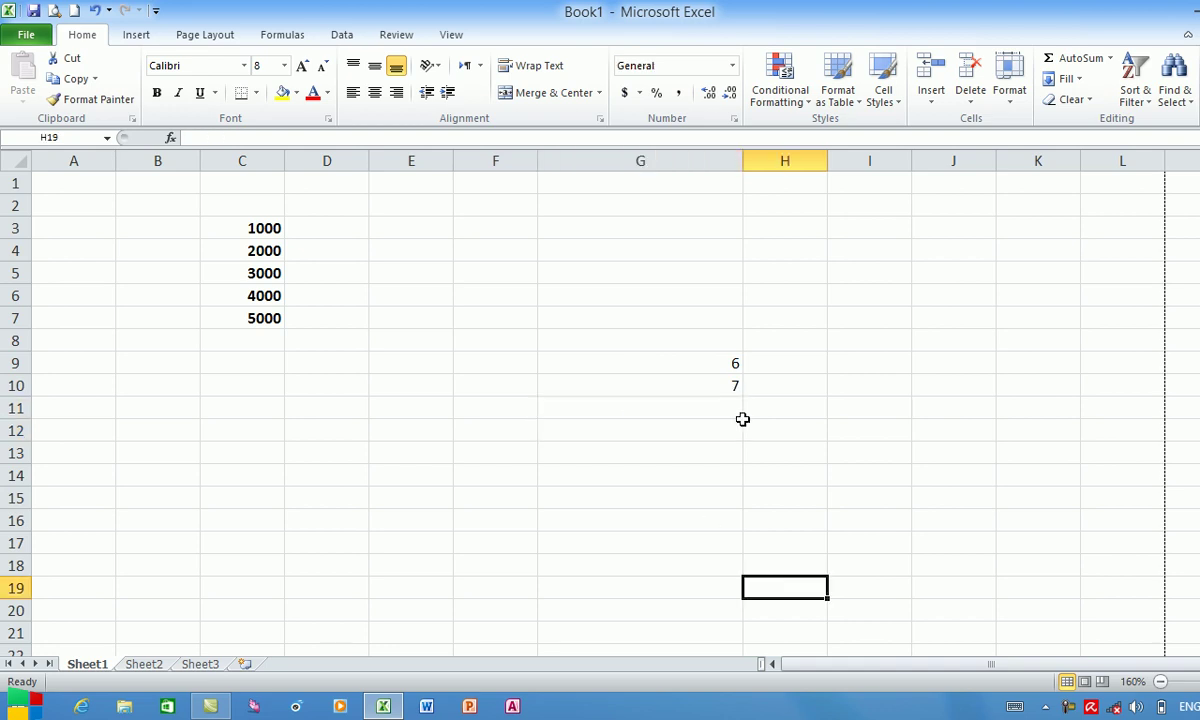
{"action": "left_click_drag", "start_coordinate": [640, 248], "coordinate": [645, 565]}
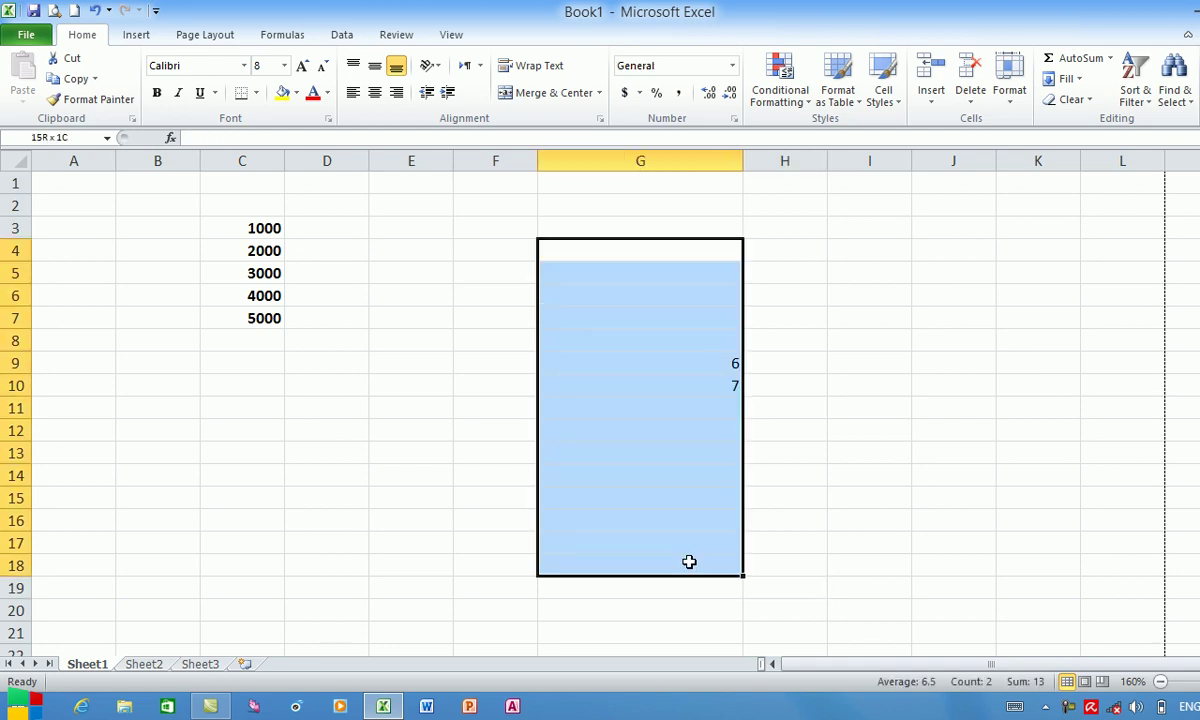
{"action": "left_click", "coordinate": [732, 68]}
{"action": "left_click", "coordinate": [709, 99]}
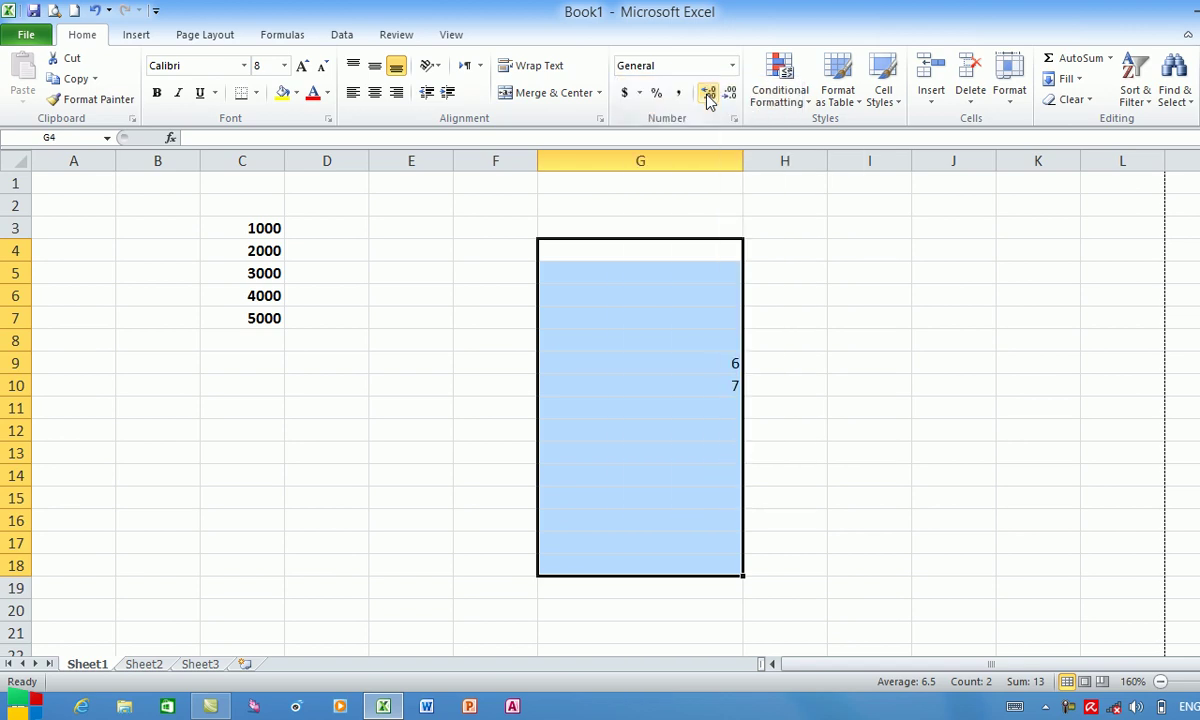
{"action": "left_click", "coordinate": [689, 409]}
{"action": "type", "text": "9"}
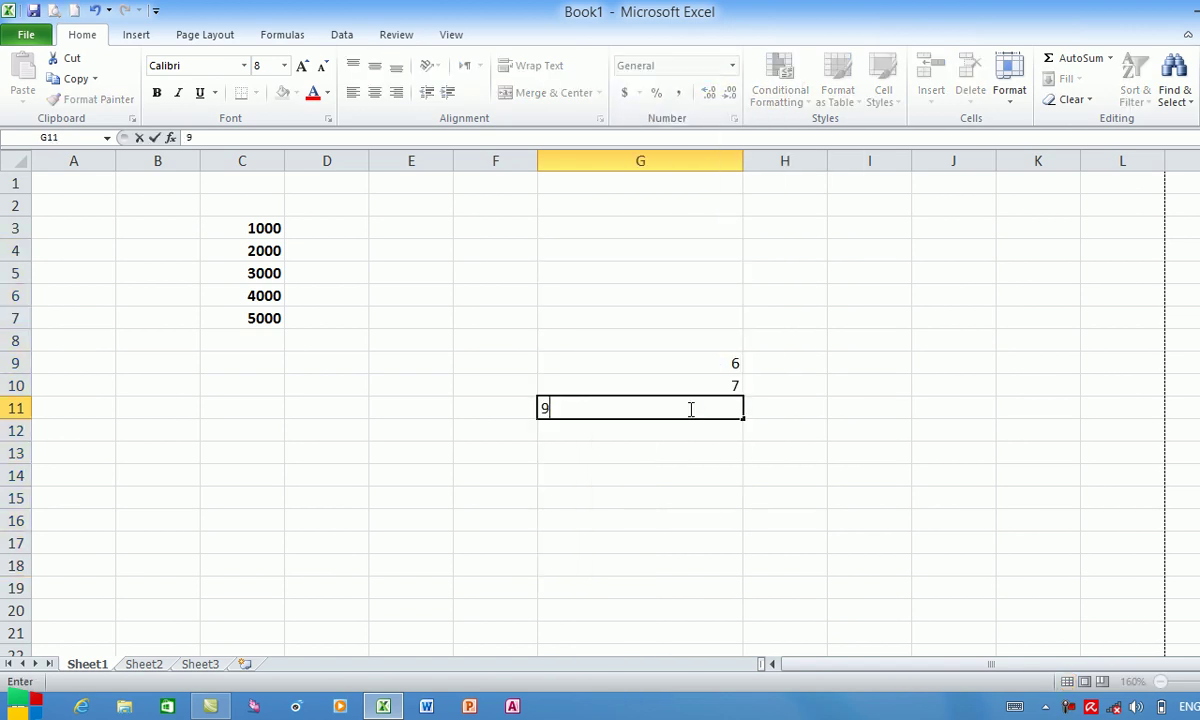
{"action": "key", "text": "Return"}
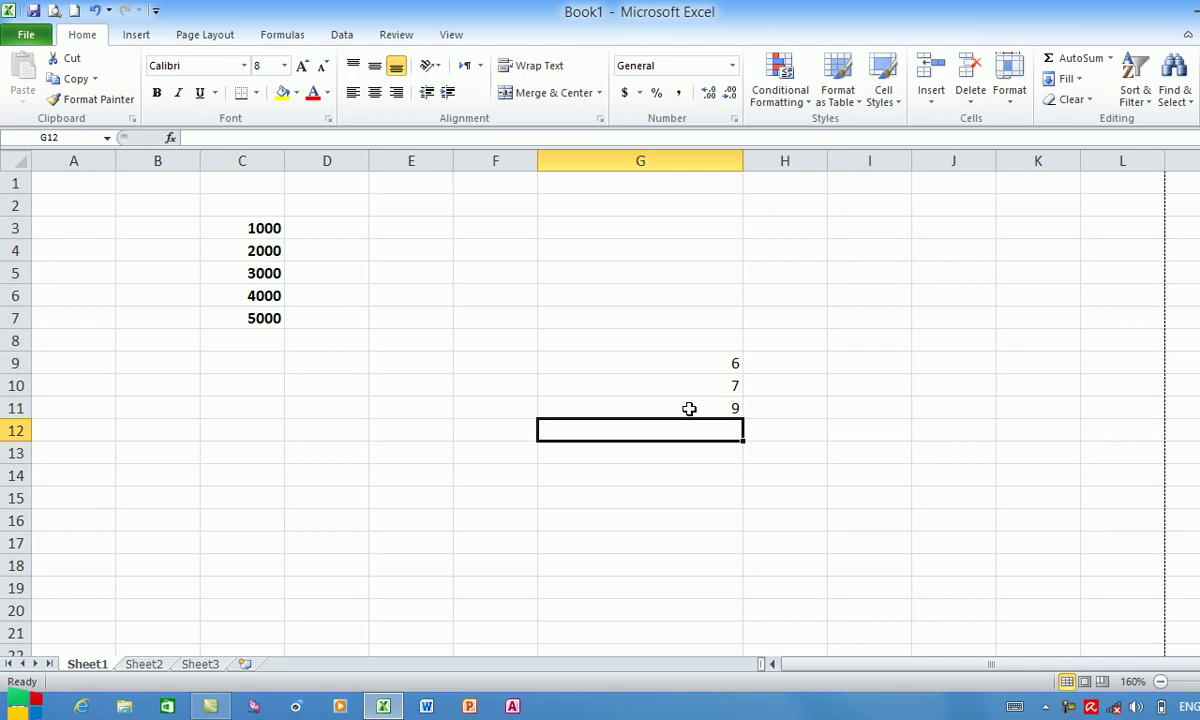
{"action": "left_click", "coordinate": [327, 429]}
{"action": "left_click", "coordinate": [262, 428]}
{"action": "left_click", "coordinate": [475, 492]}
{"action": "left_click", "coordinate": [395, 480]}
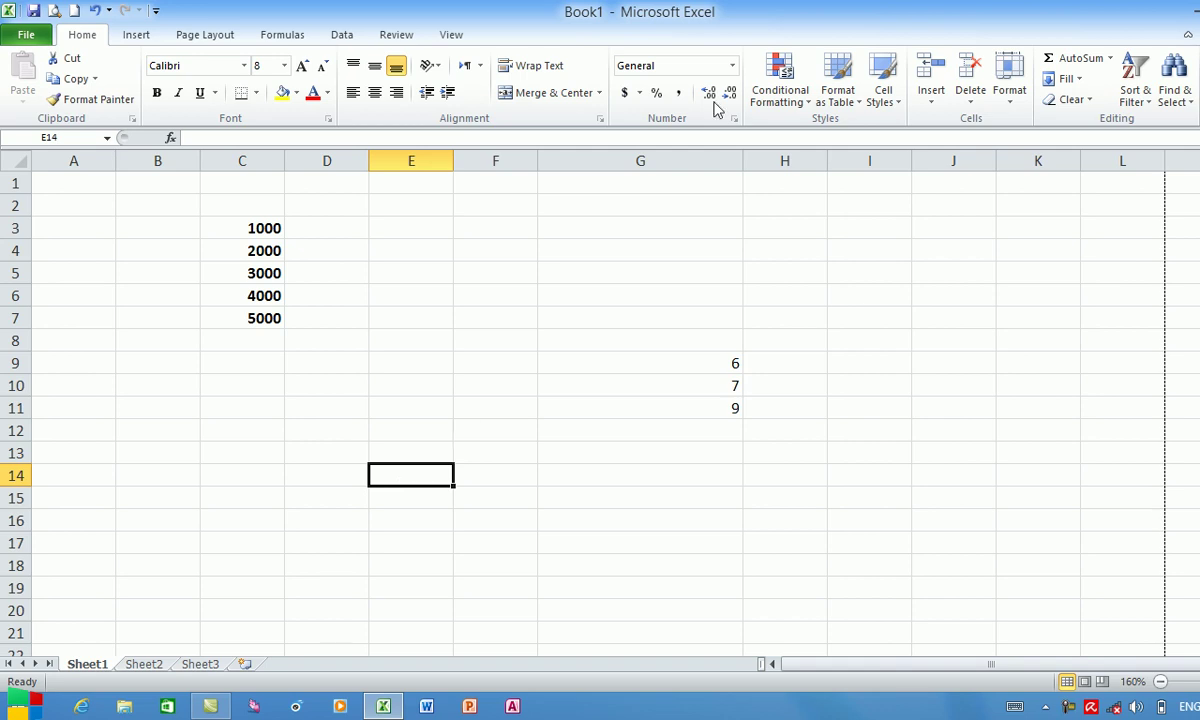
Format C3:C7 as Number with two decimals, then as Currency.
{"action": "left_click", "coordinate": [733, 66]}
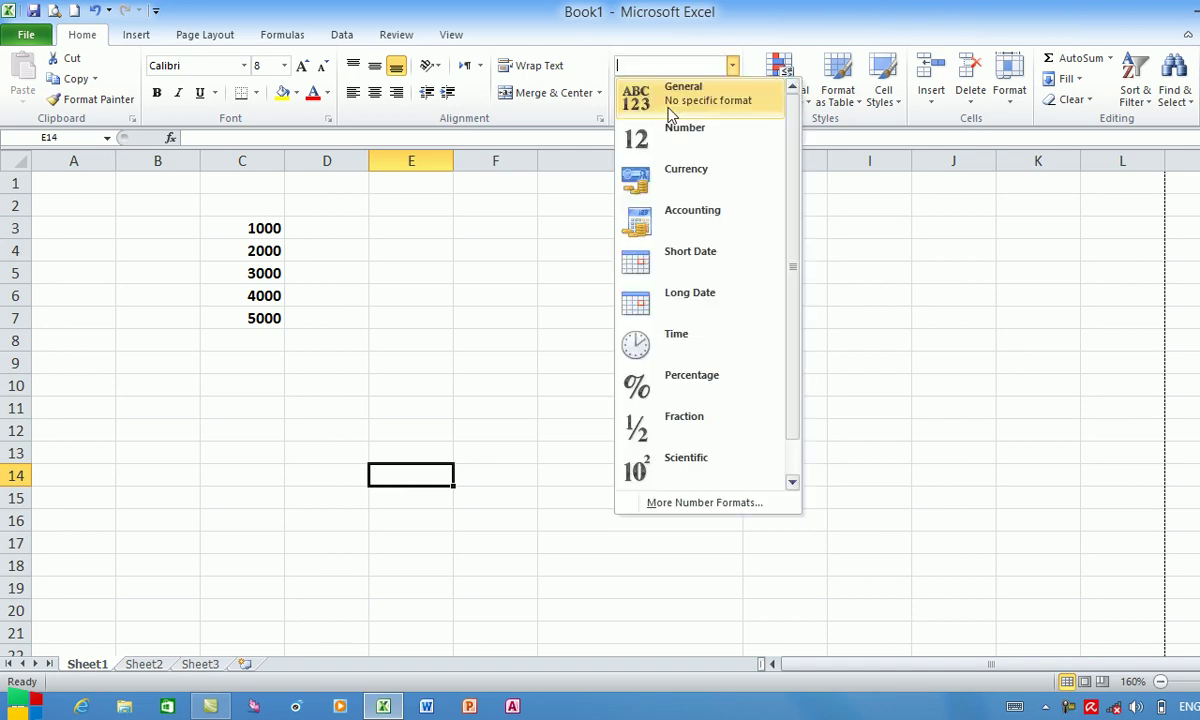
{"action": "left_click", "coordinate": [536, 262]}
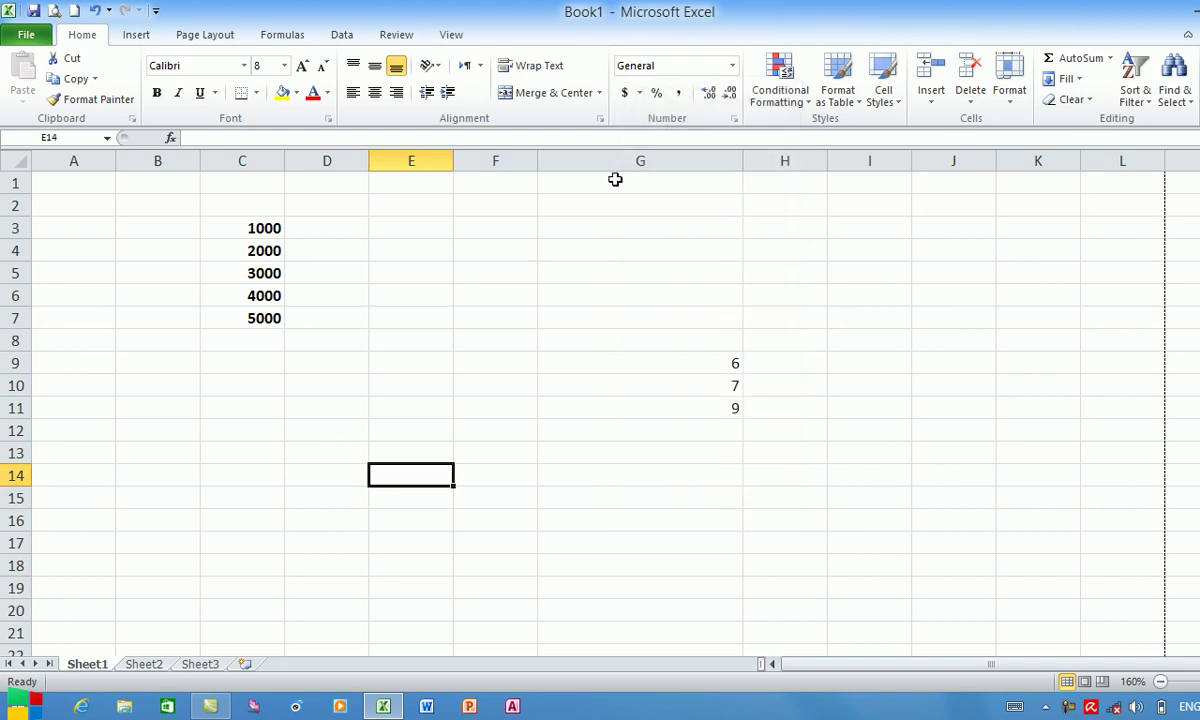
{"action": "left_click", "coordinate": [734, 67]}
{"action": "left_click", "coordinate": [236, 268]}
{"action": "left_click", "coordinate": [242, 236]}
{"action": "left_click_drag", "start_coordinate": [242, 236], "coordinate": [247, 316]}
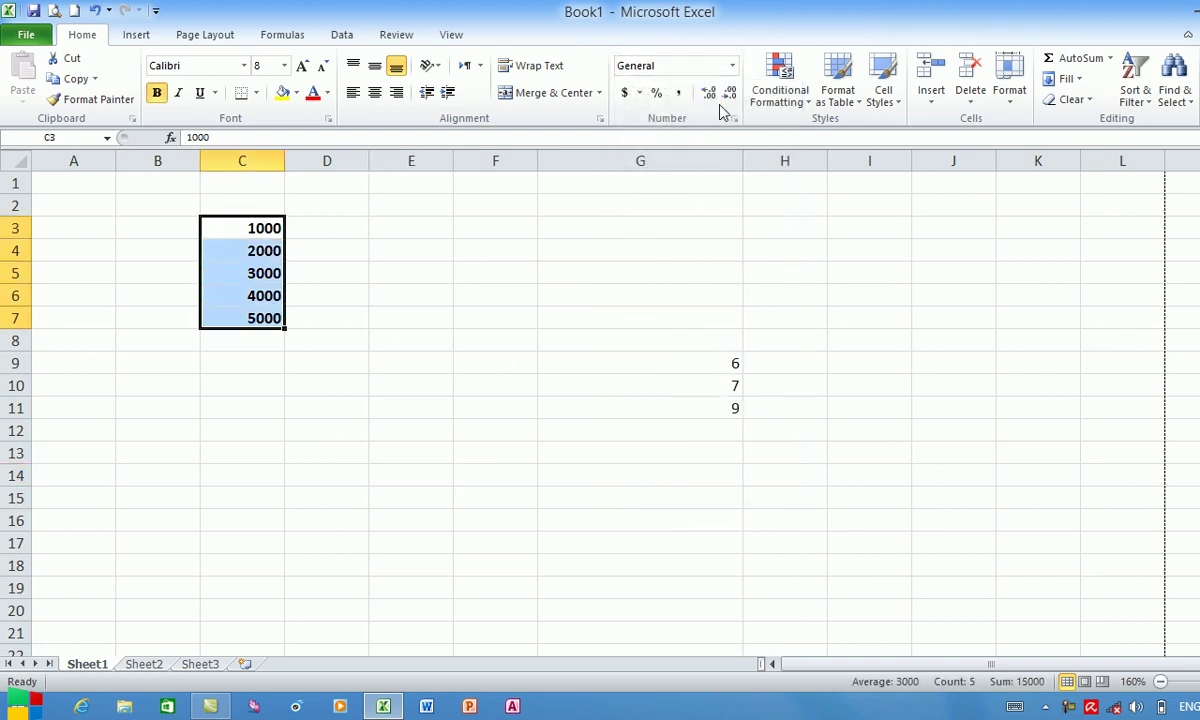
{"action": "left_click", "coordinate": [732, 68]}
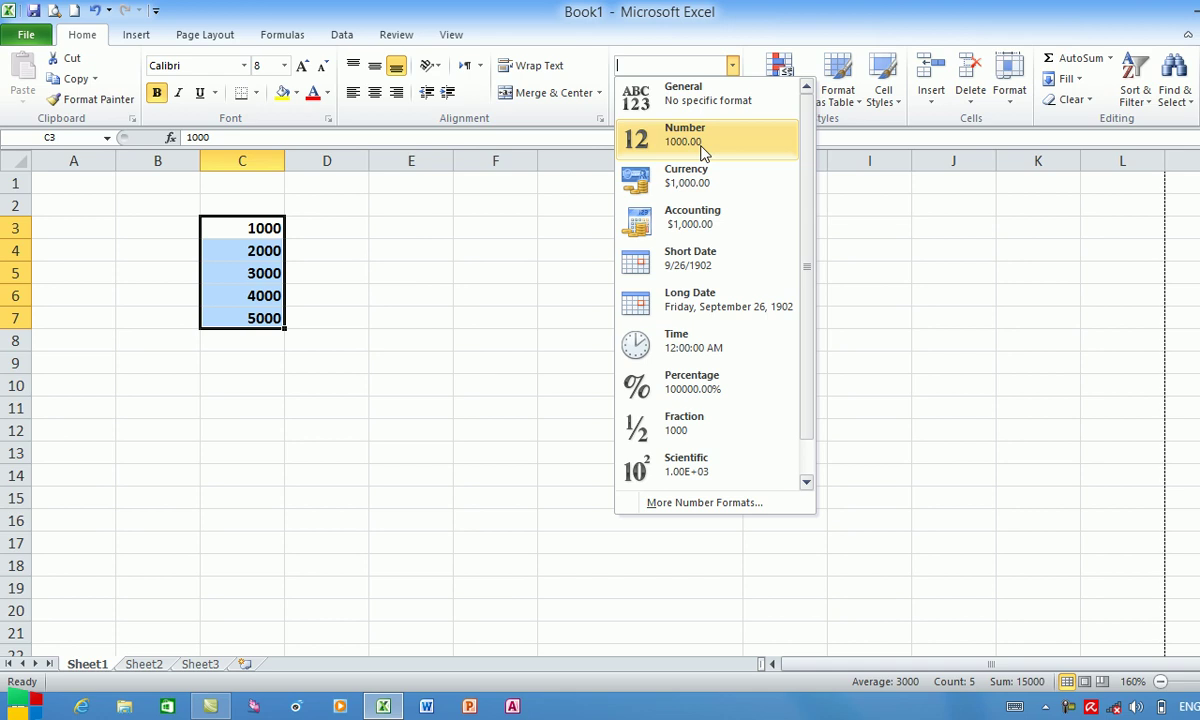
{"action": "left_click", "coordinate": [703, 150]}
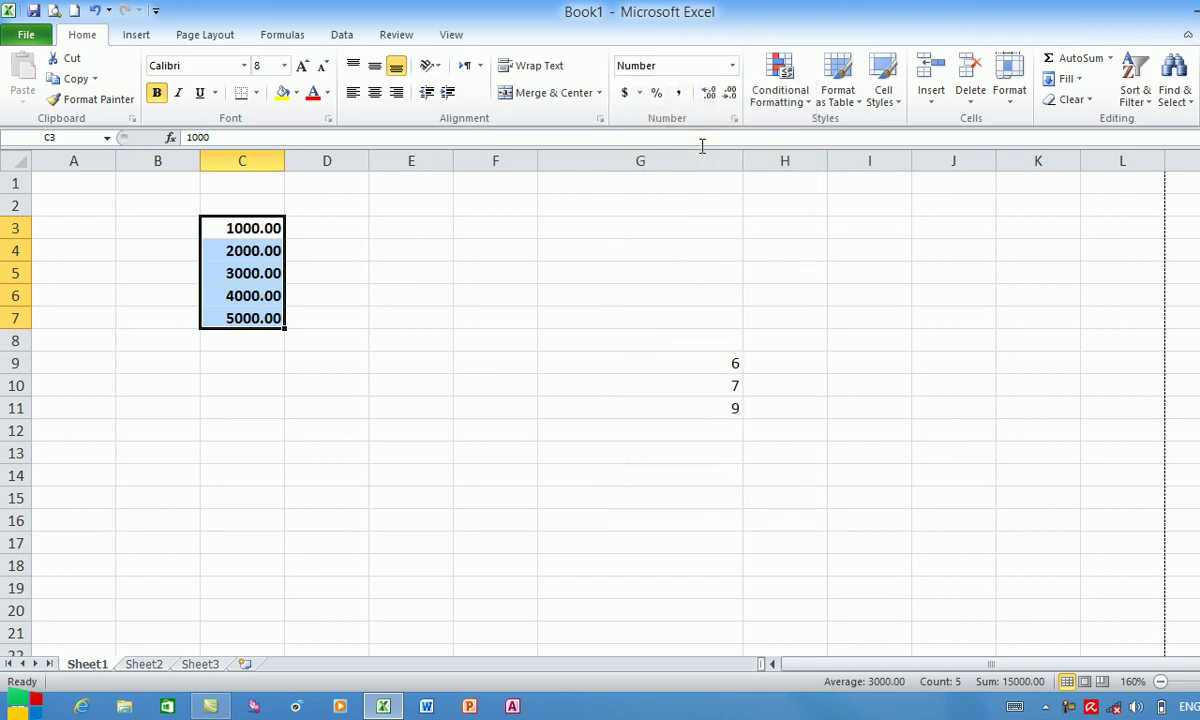
{"action": "left_click", "coordinate": [732, 66]}
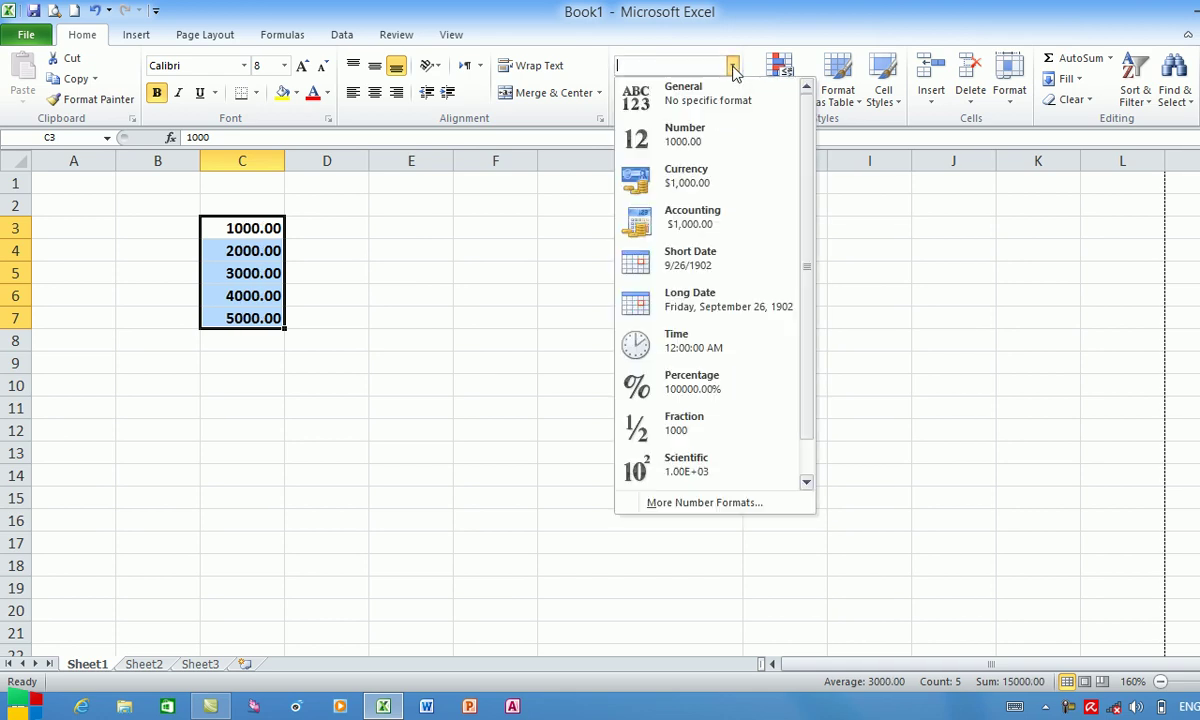
{"action": "left_click", "coordinate": [686, 195]}
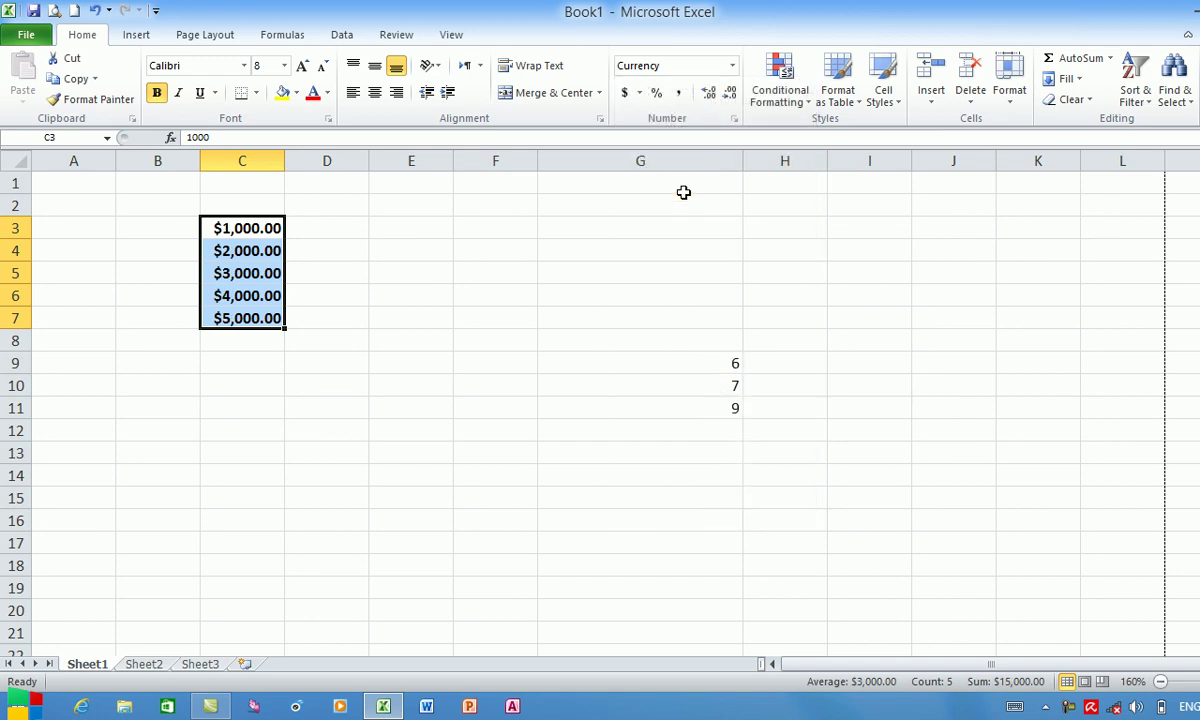
Type the heading 'salary' in C2 and reselect the values below it.
{"action": "left_click", "coordinate": [276, 203]}
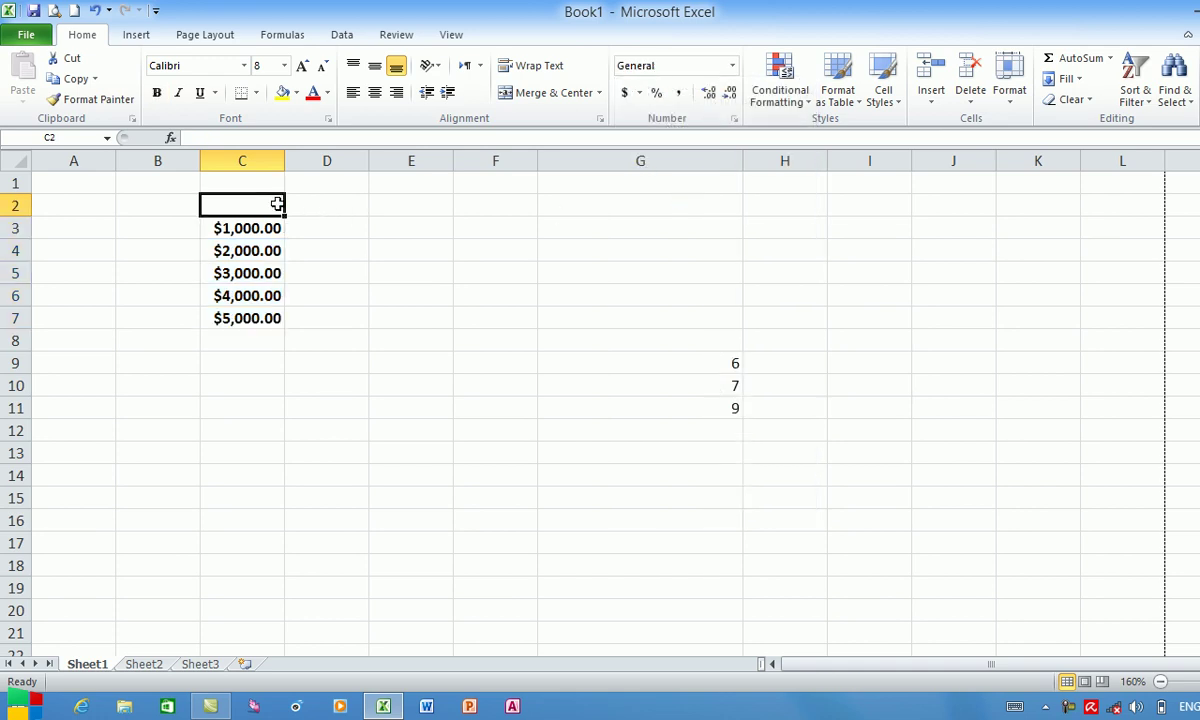
{"action": "type", "text": "sla"}
{"action": "key", "text": "BackSpace"}
{"action": "type", "text": "alary"}
{"action": "left_click", "coordinate": [268, 395]}
{"action": "left_click_drag", "start_coordinate": [249, 193], "coordinate": [249, 330]}
{"action": "left_click", "coordinate": [287, 393]}
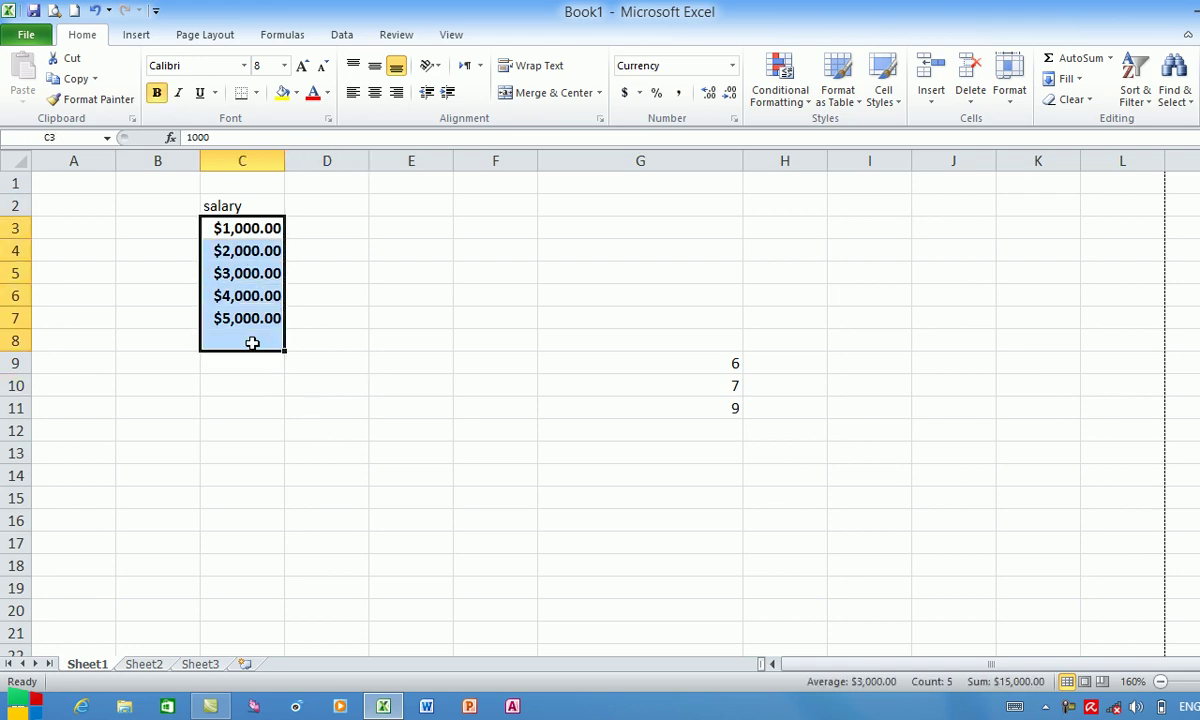
{"action": "left_click", "coordinate": [290, 268]}
{"action": "left_click_drag", "start_coordinate": [256, 236], "coordinate": [260, 340]}
Undo the heading and earlier formats, then apply Accounting format to C3:C7.
{"action": "key", "text": "ctrl+z"}
{"action": "key", "text": "ctrl+z"}
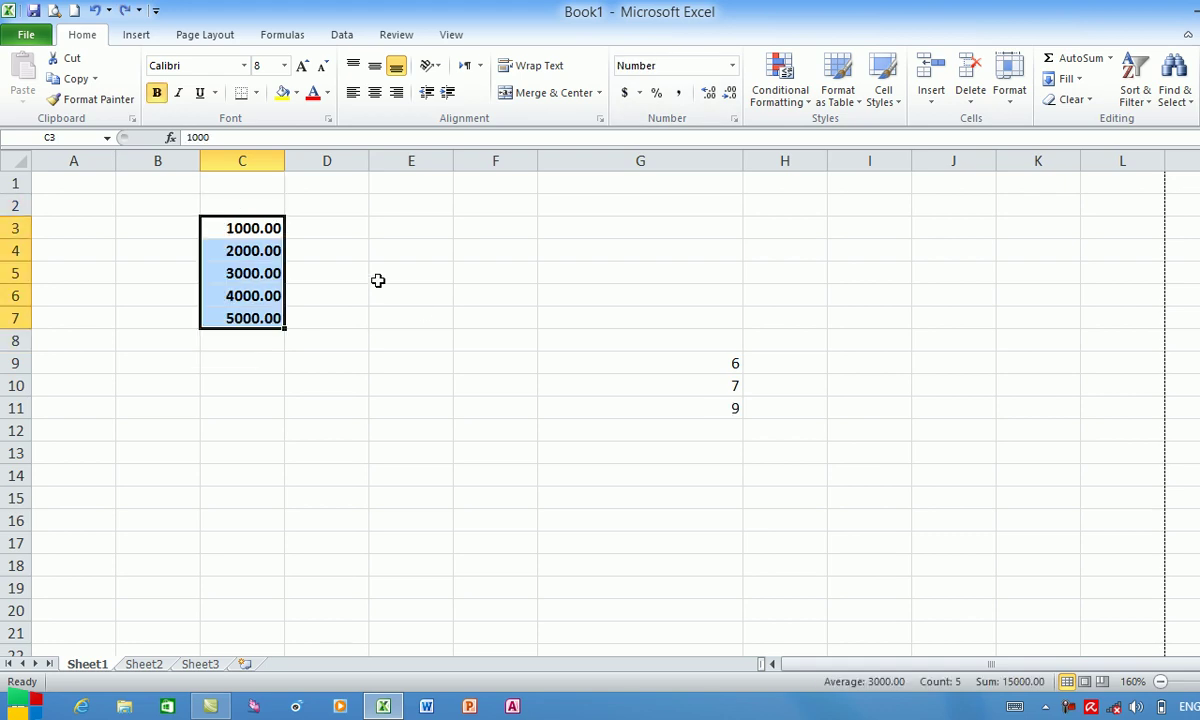
{"action": "key", "text": "ctrl+z"}
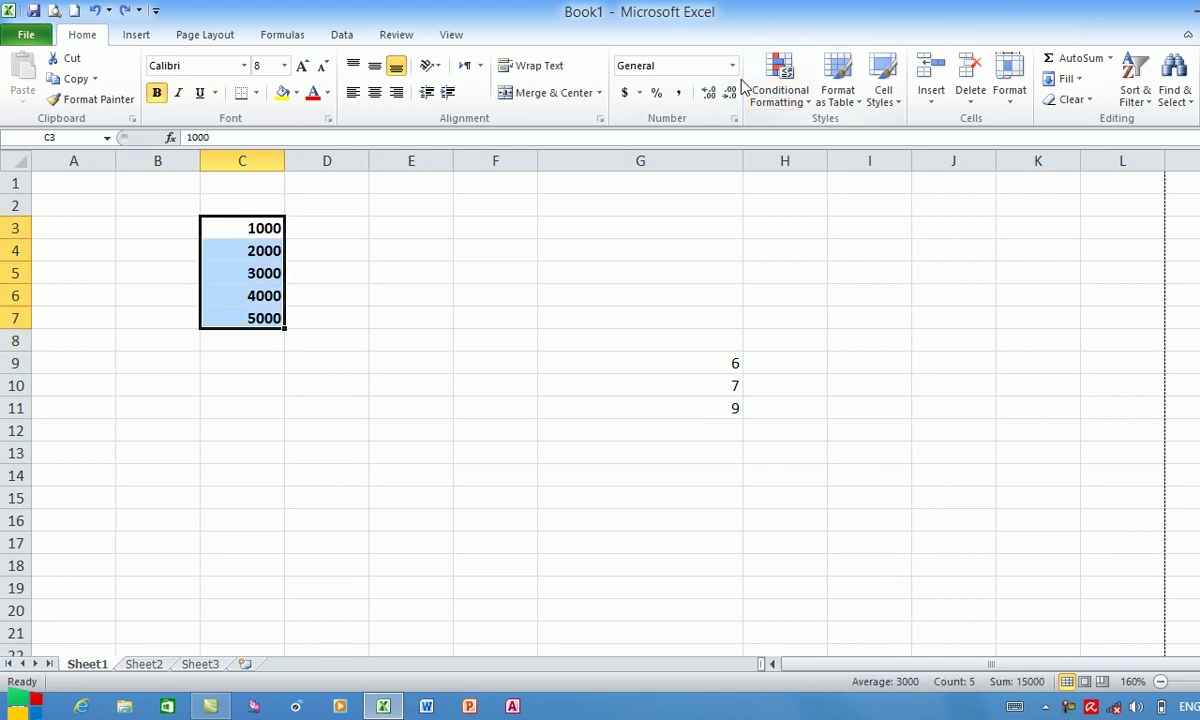
{"action": "left_click", "coordinate": [732, 65]}
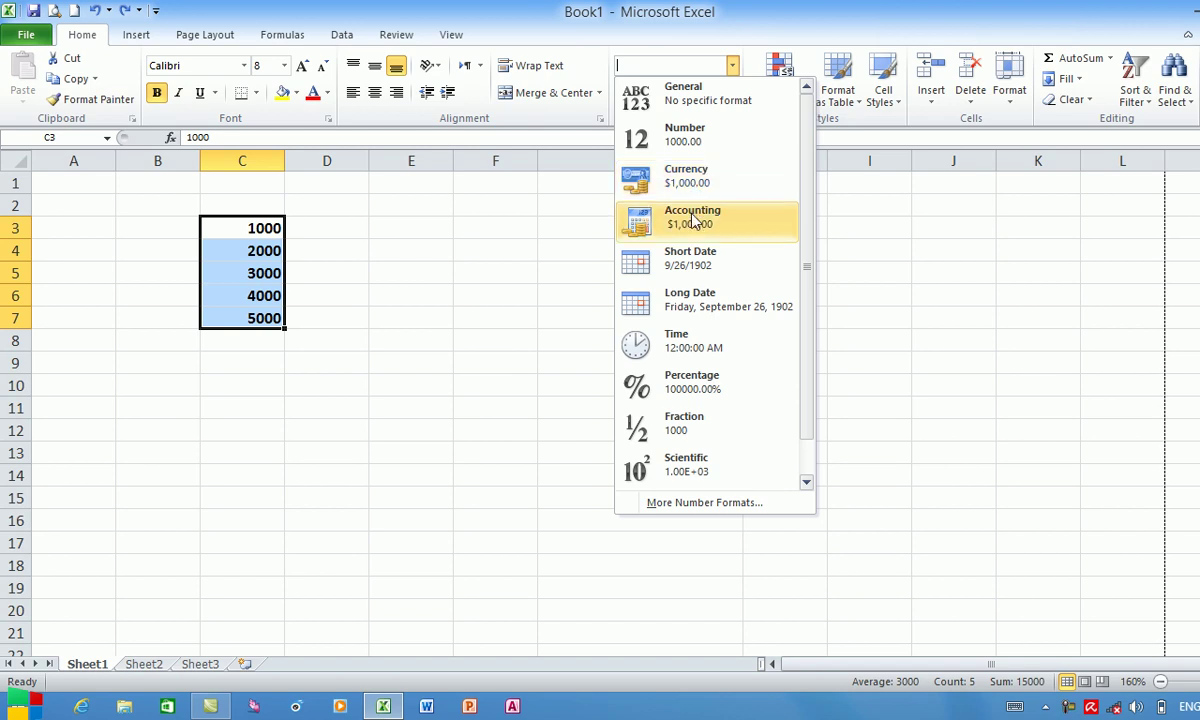
{"action": "left_click", "coordinate": [697, 220]}
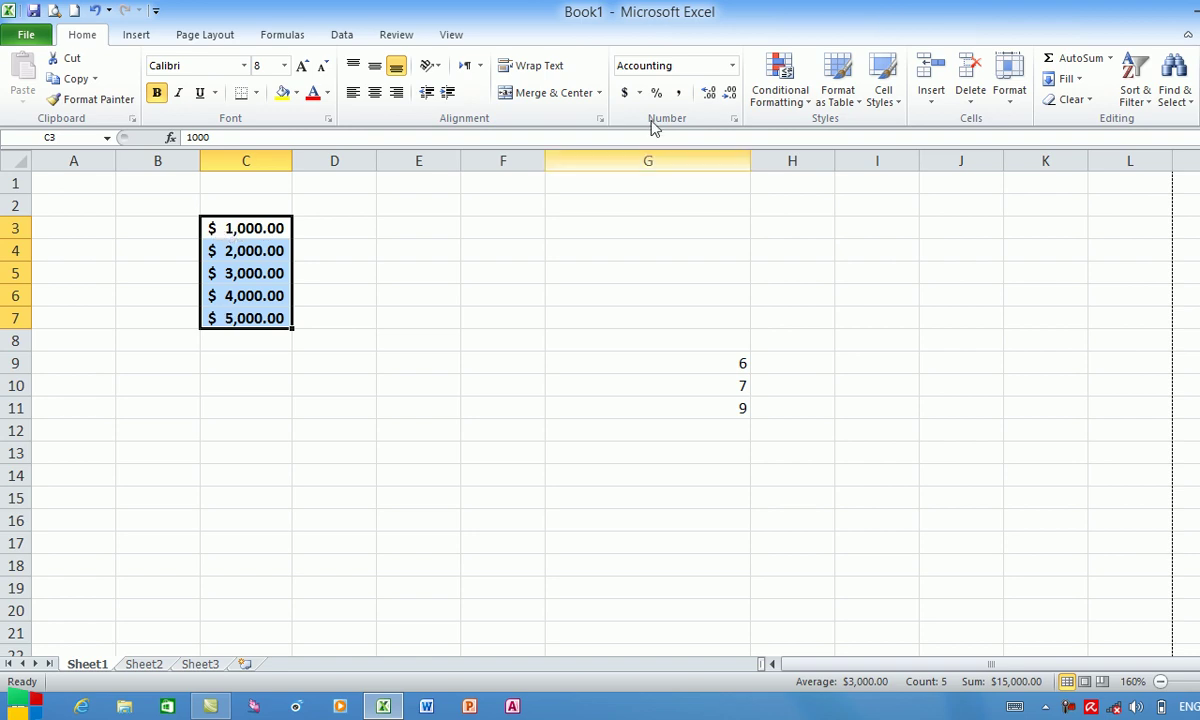
{"action": "left_click", "coordinate": [733, 68]}
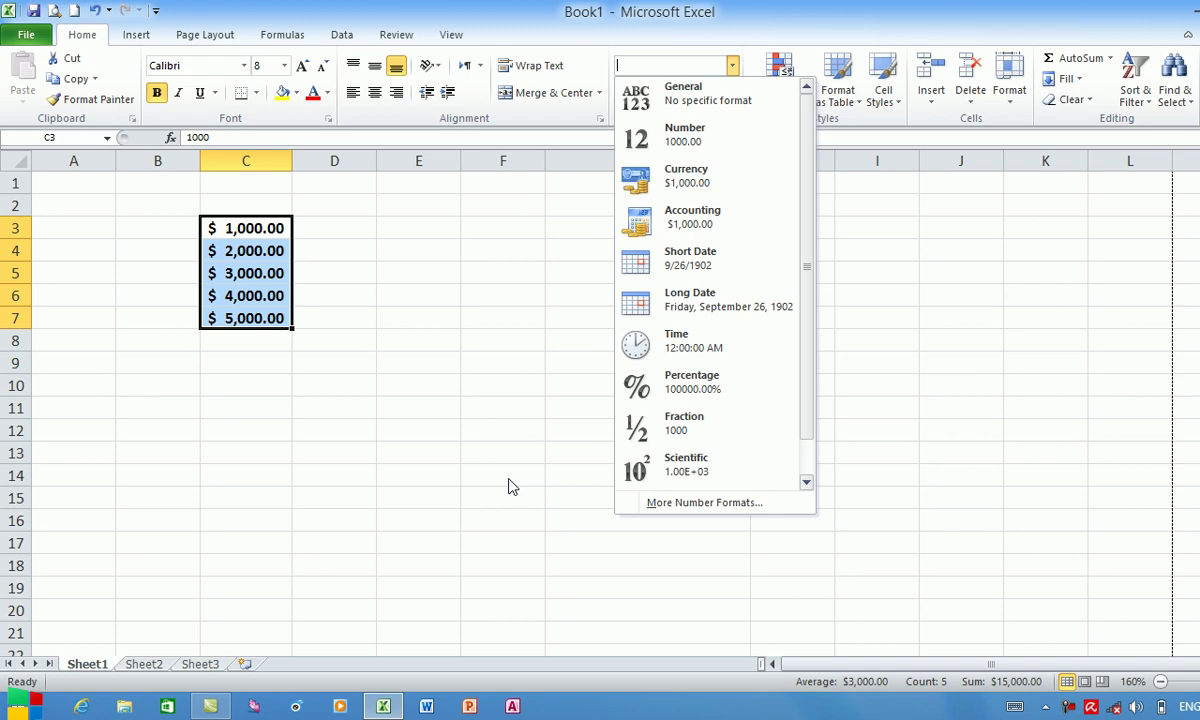
{"action": "left_click", "coordinate": [944, 495]}
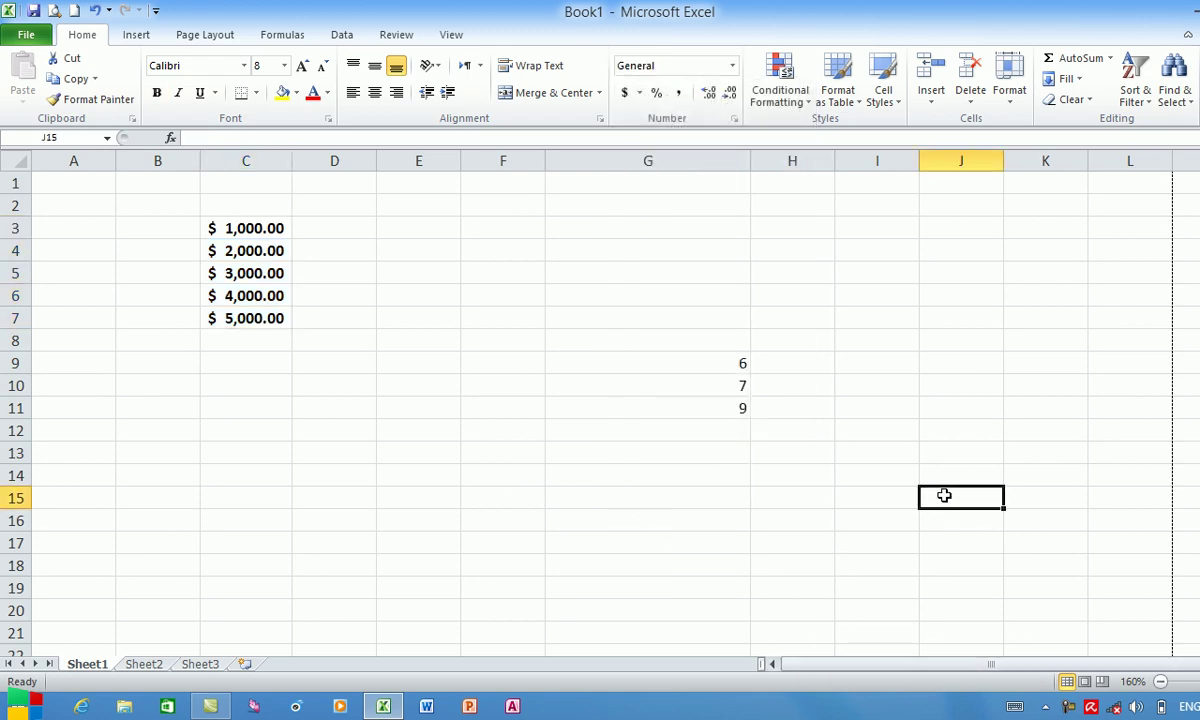
Insert today's date, 6/16/2016, into J15 with Ctrl+;.
{"action": "key", "text": "ctrl+semicolon"}
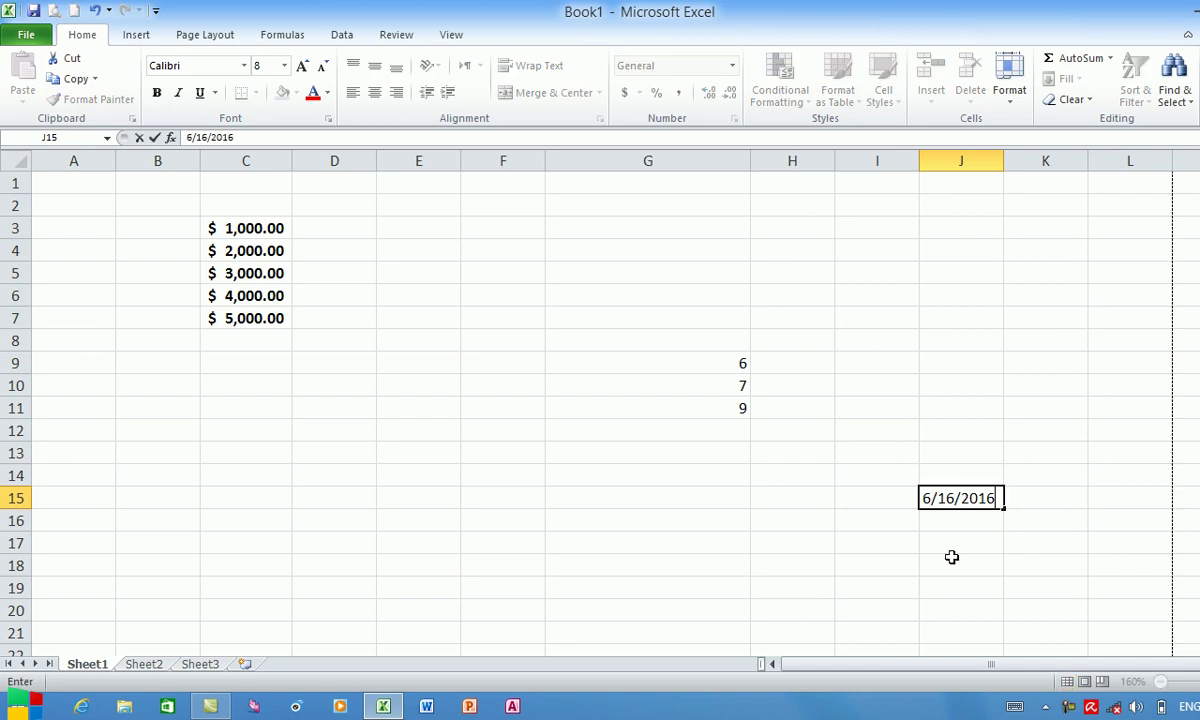
{"action": "left_click", "coordinate": [932, 558]}
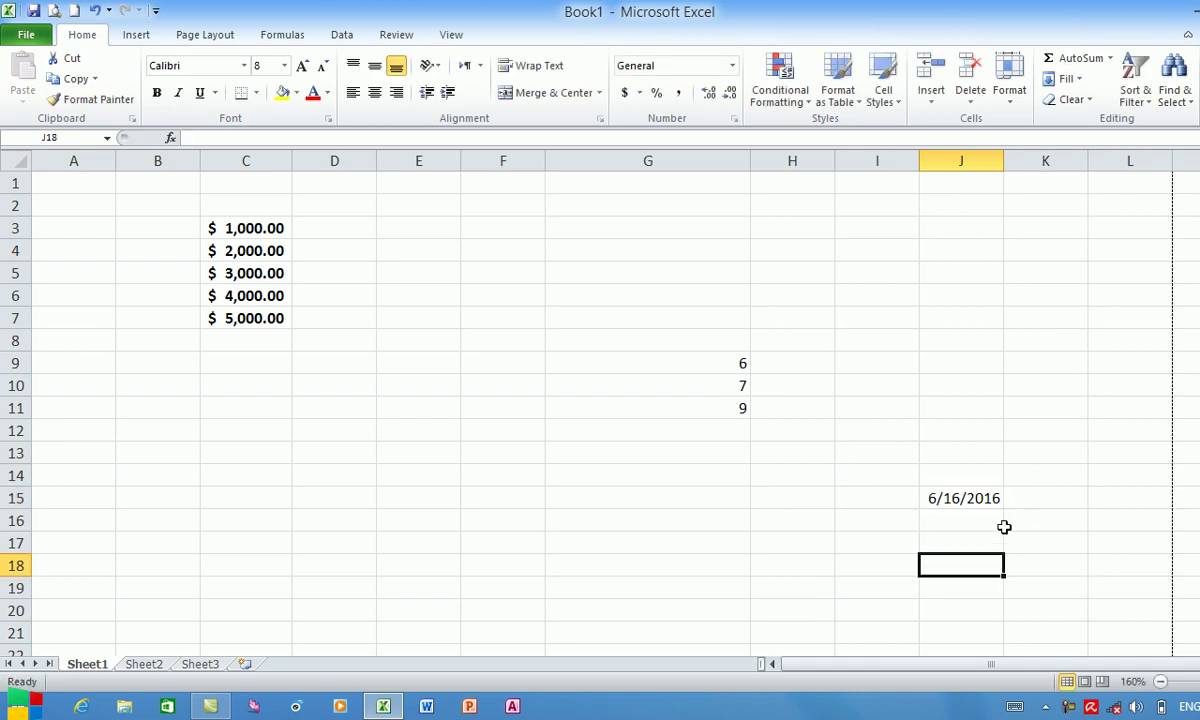
{"action": "left_click", "coordinate": [981, 543]}
{"action": "left_click", "coordinate": [965, 500]}
{"action": "left_click", "coordinate": [972, 562]}
{"action": "left_click", "coordinate": [958, 497]}
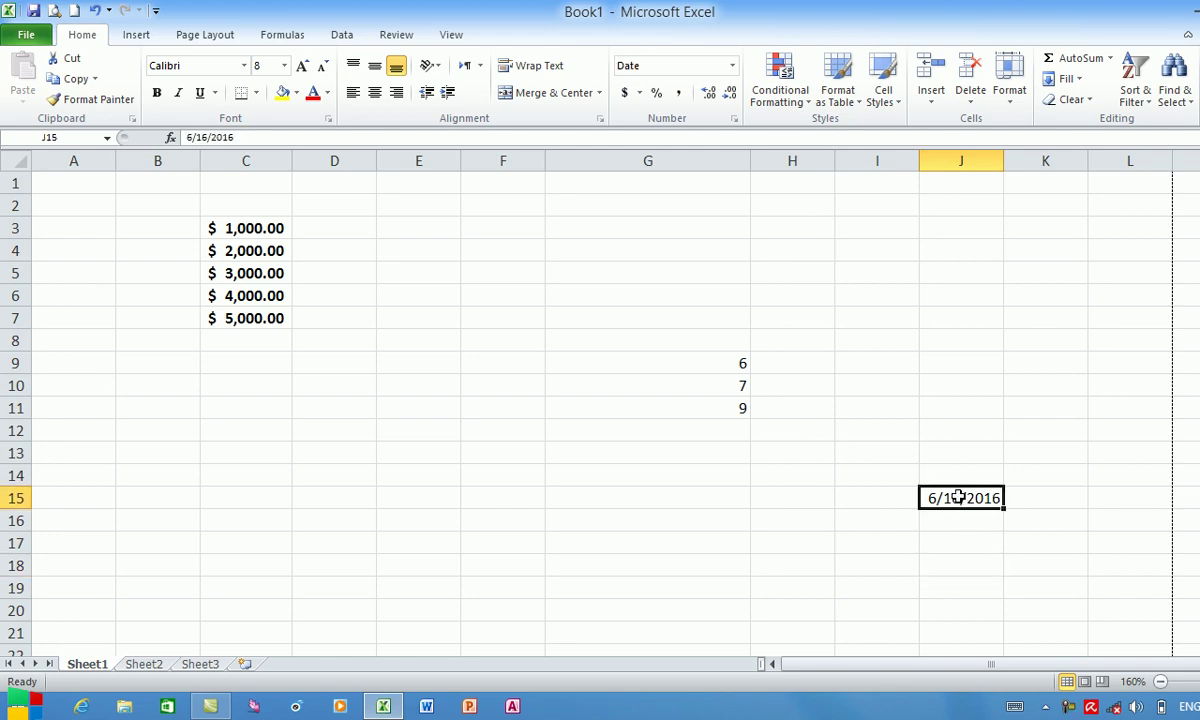
Show J15 as Long Date, dismiss the antivirus reminder, then switch back to Short Date.
{"action": "left_click", "coordinate": [732, 66]}
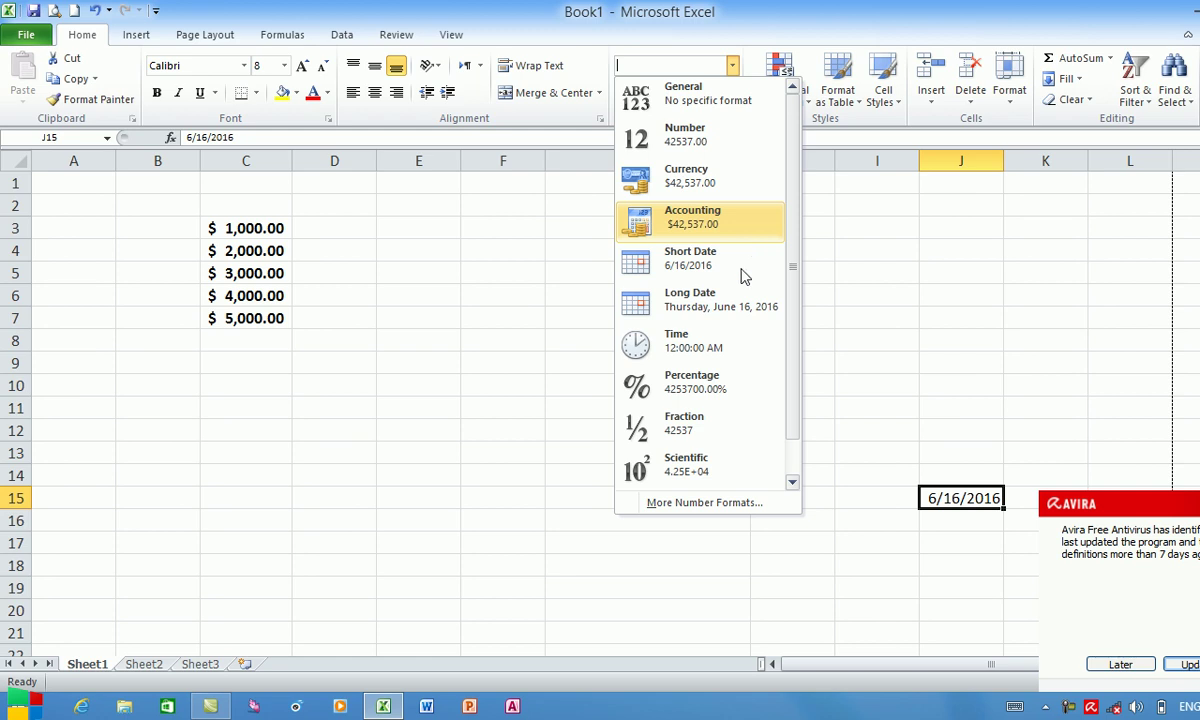
{"action": "left_click", "coordinate": [735, 301]}
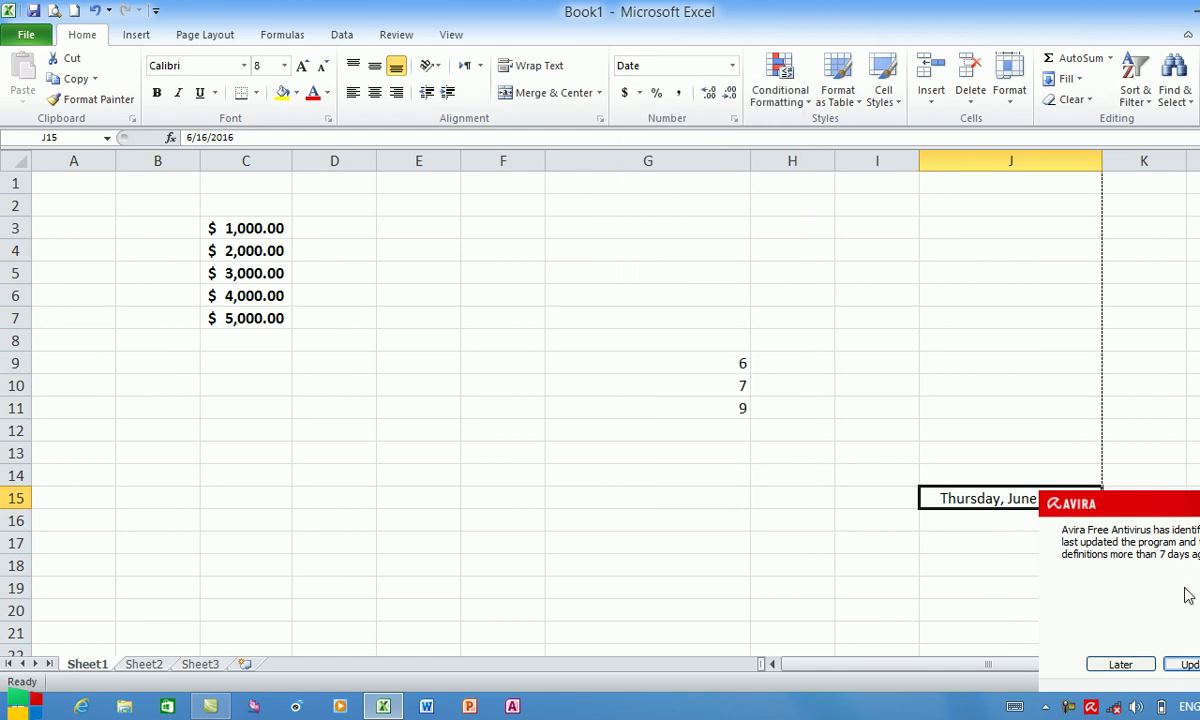
{"action": "left_click", "coordinate": [1121, 664]}
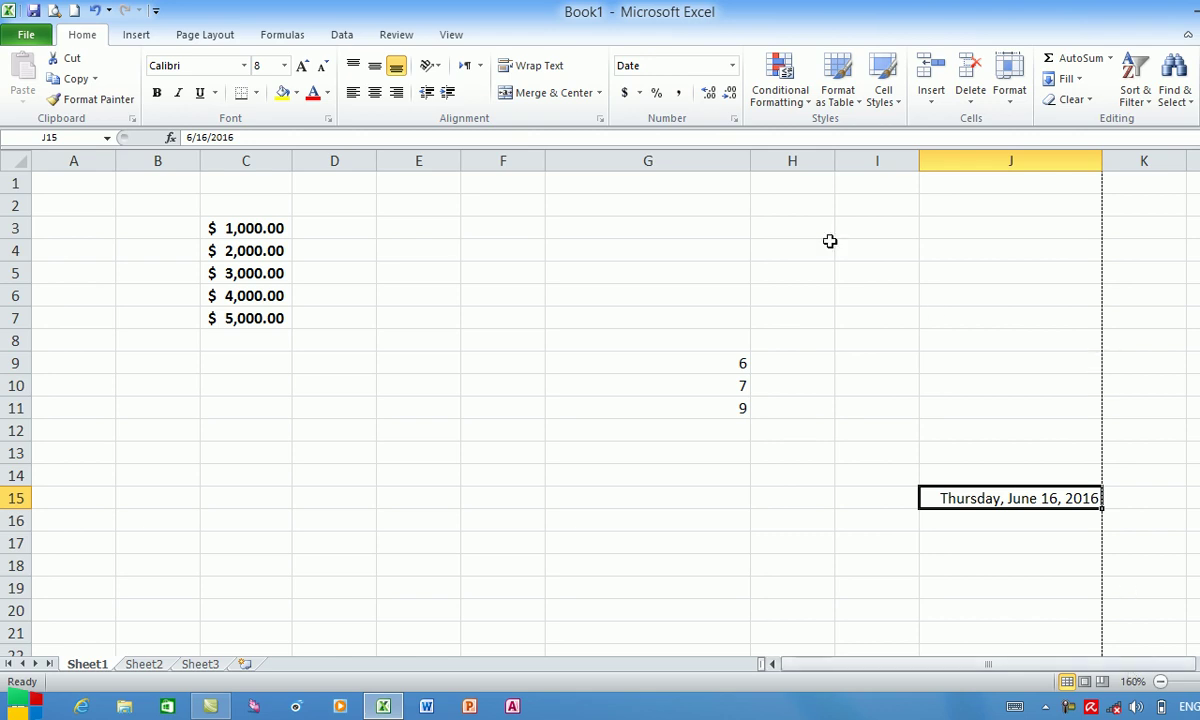
{"action": "left_click", "coordinate": [733, 66]}
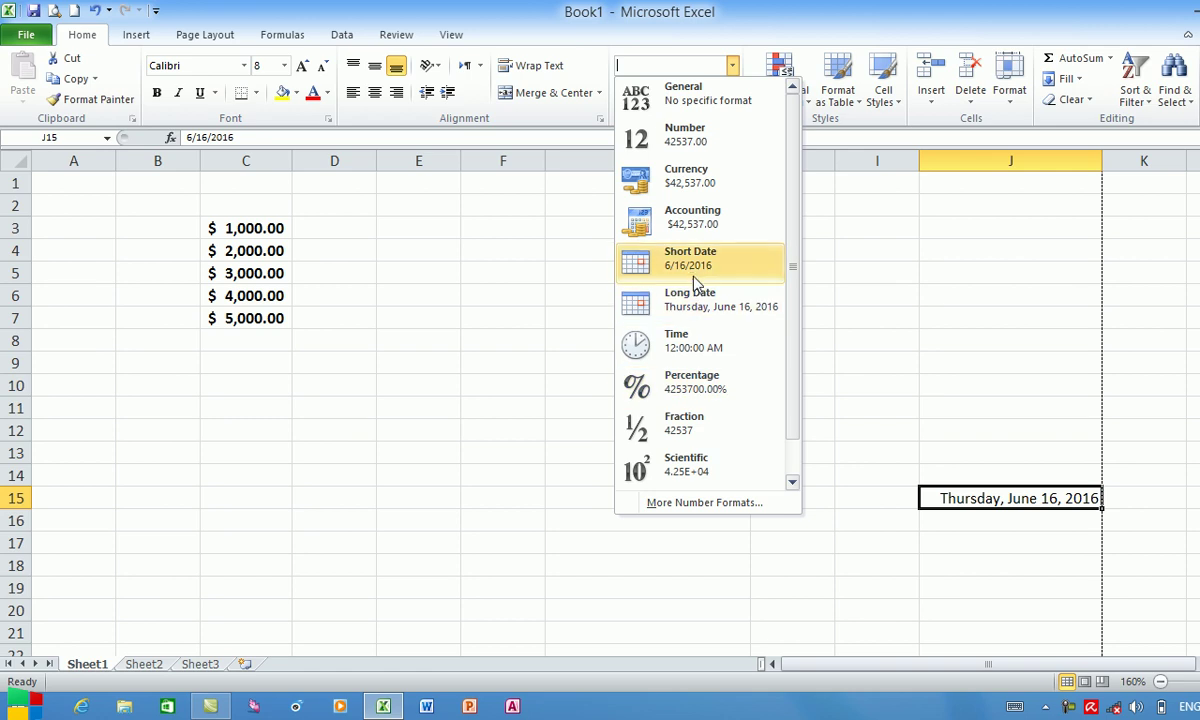
{"action": "left_click", "coordinate": [693, 272]}
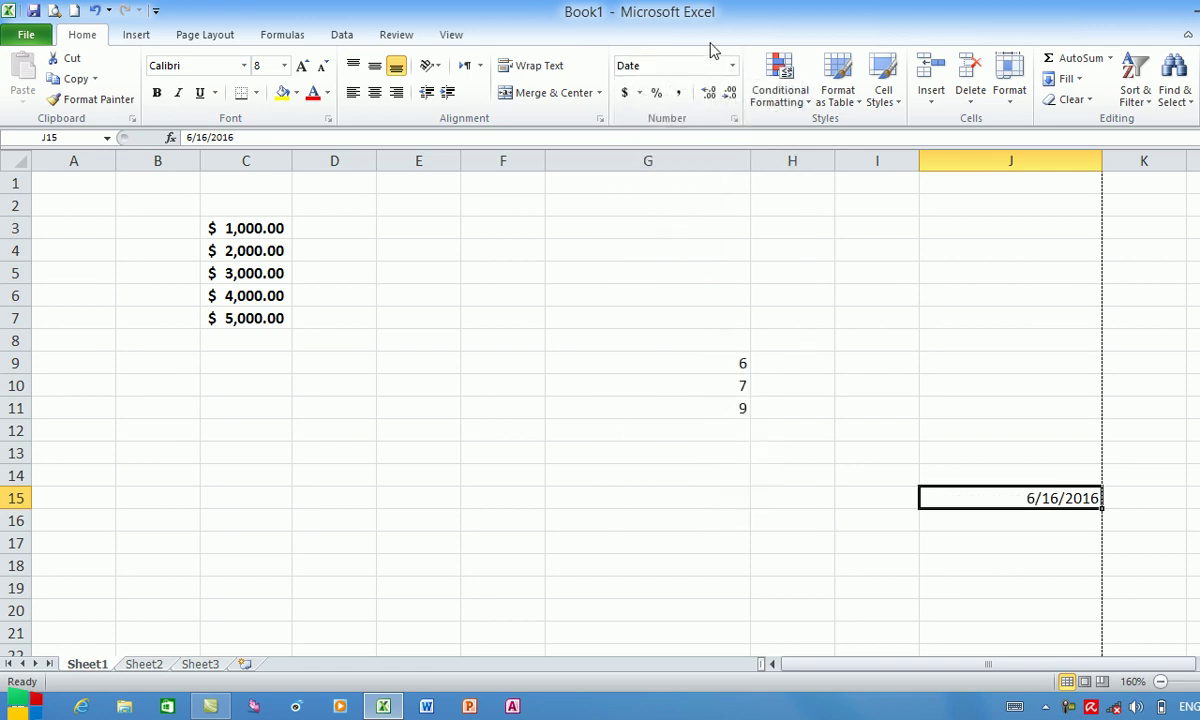
{"action": "left_click", "coordinate": [732, 66]}
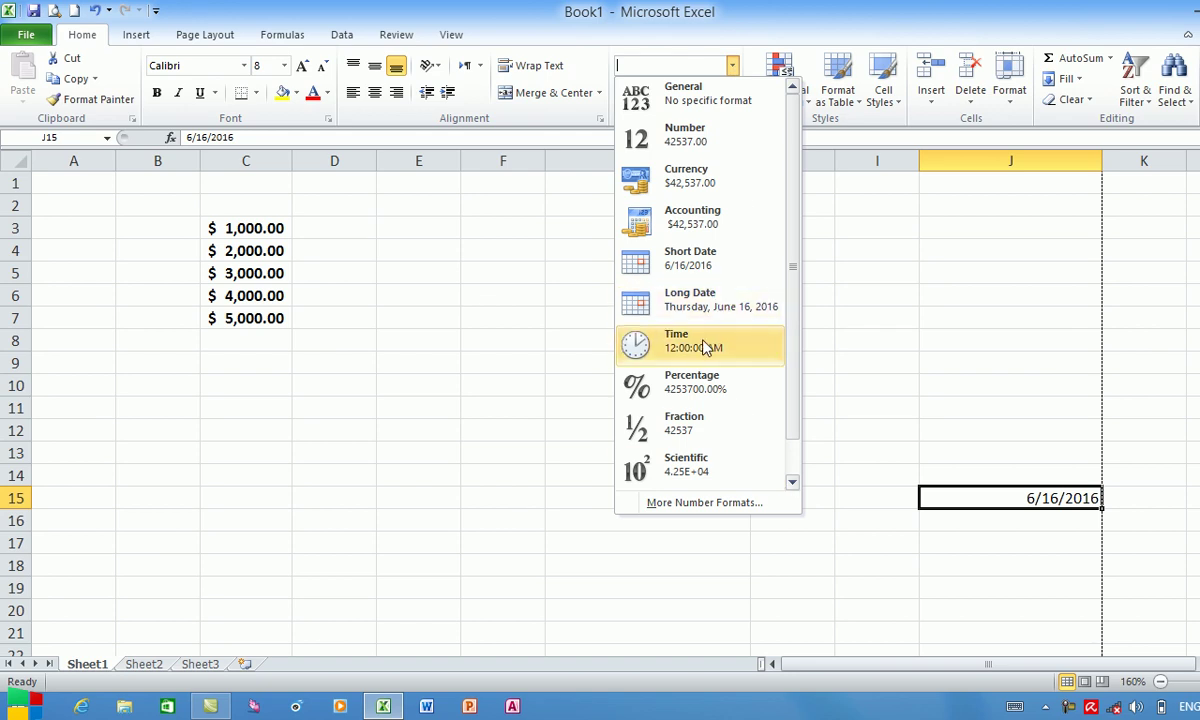
{"action": "left_click", "coordinate": [418, 528]}
{"action": "left_click", "coordinate": [283, 524]}
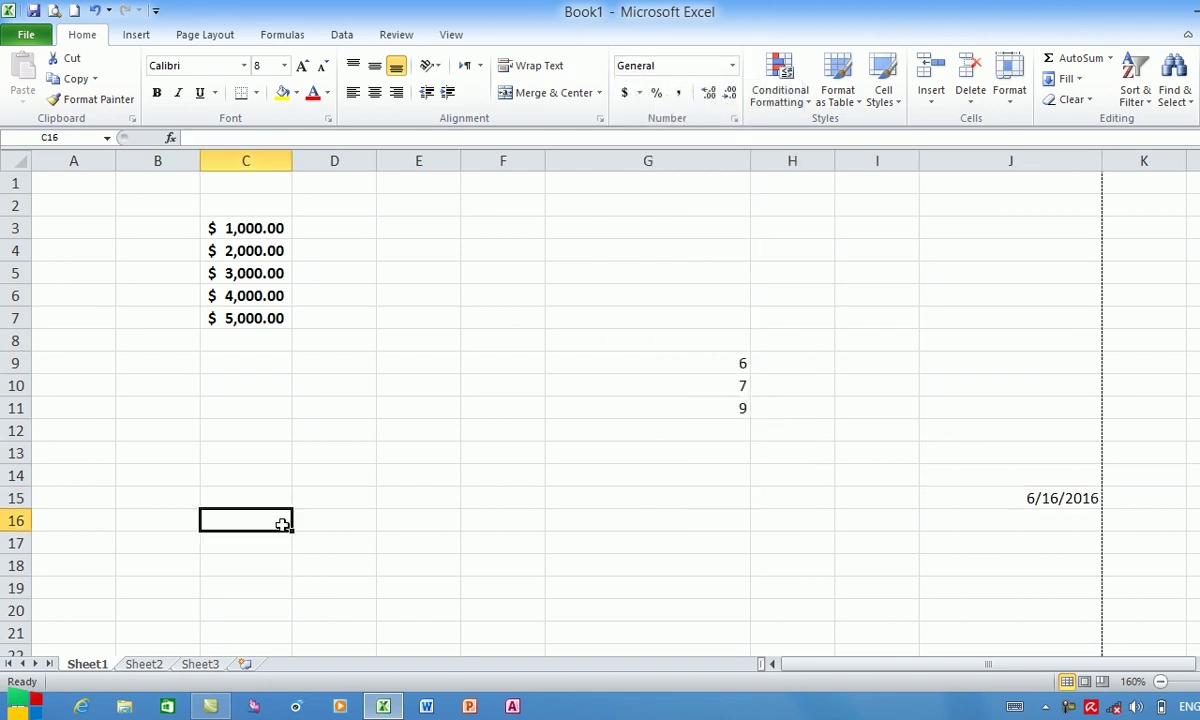
Insert the current time in C16, try Time formats, and keep the 5:55 AM display.
{"action": "key", "text": "ctrl+shift+semicolon"}
{"action": "left_click", "coordinate": [343, 553]}
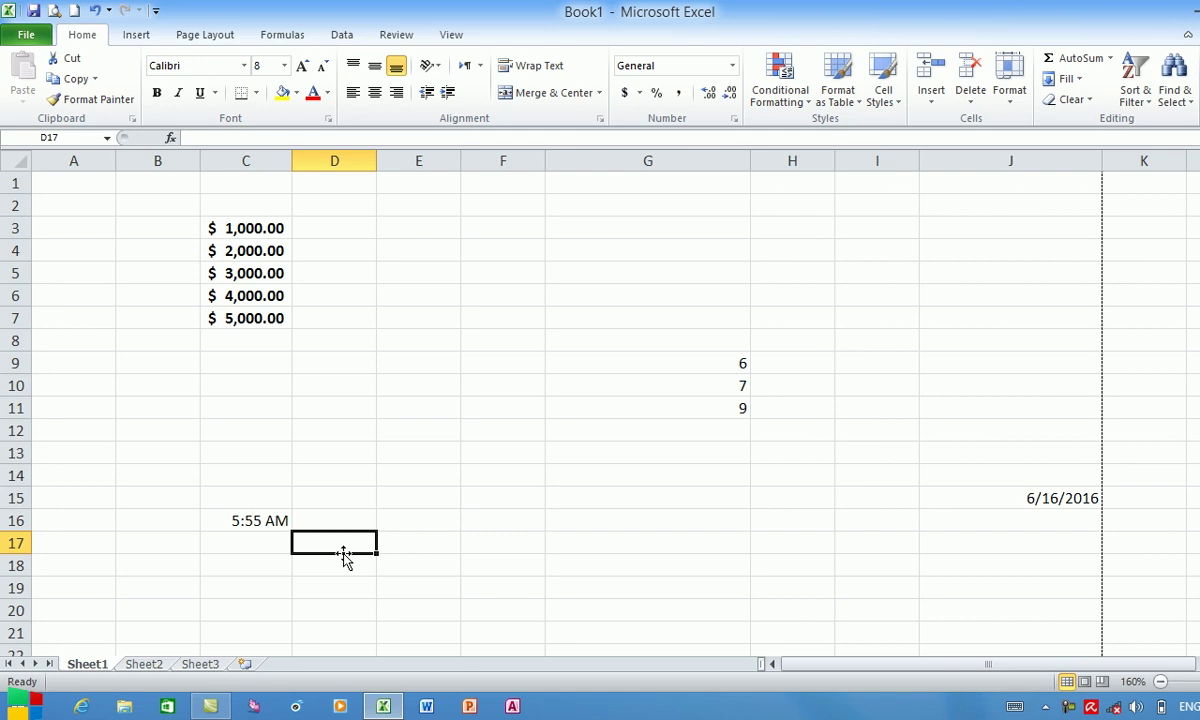
{"action": "left_click", "coordinate": [259, 520]}
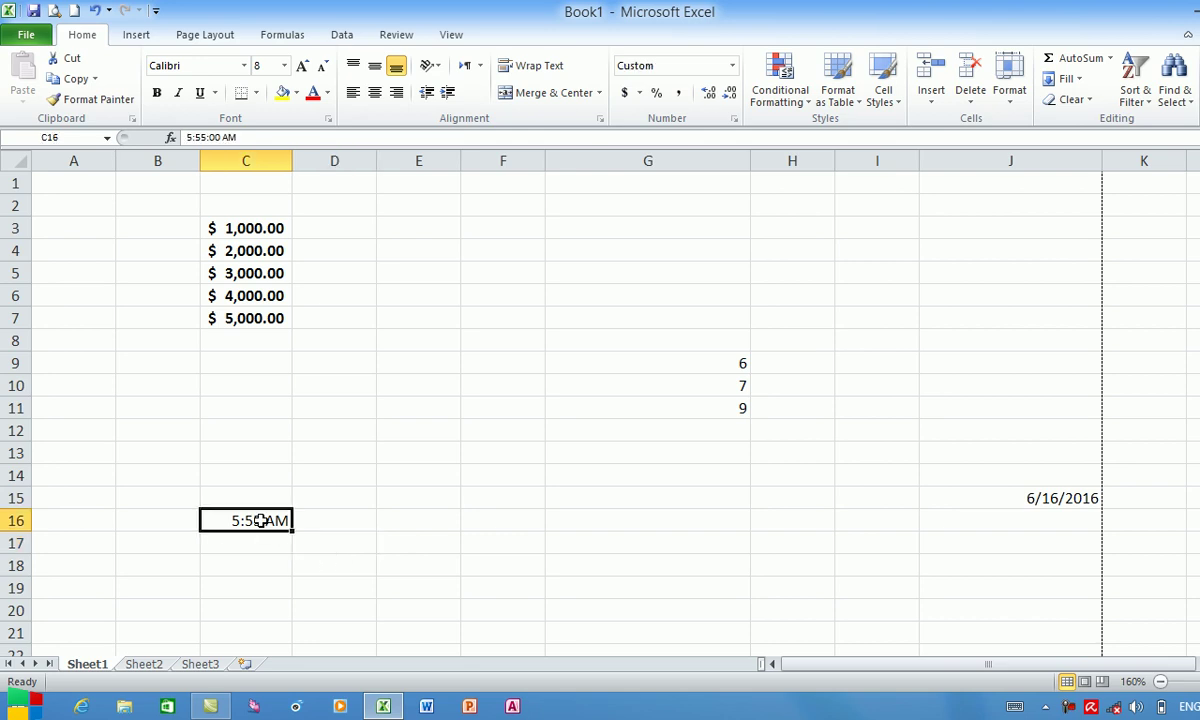
{"action": "left_click", "coordinate": [685, 65]}
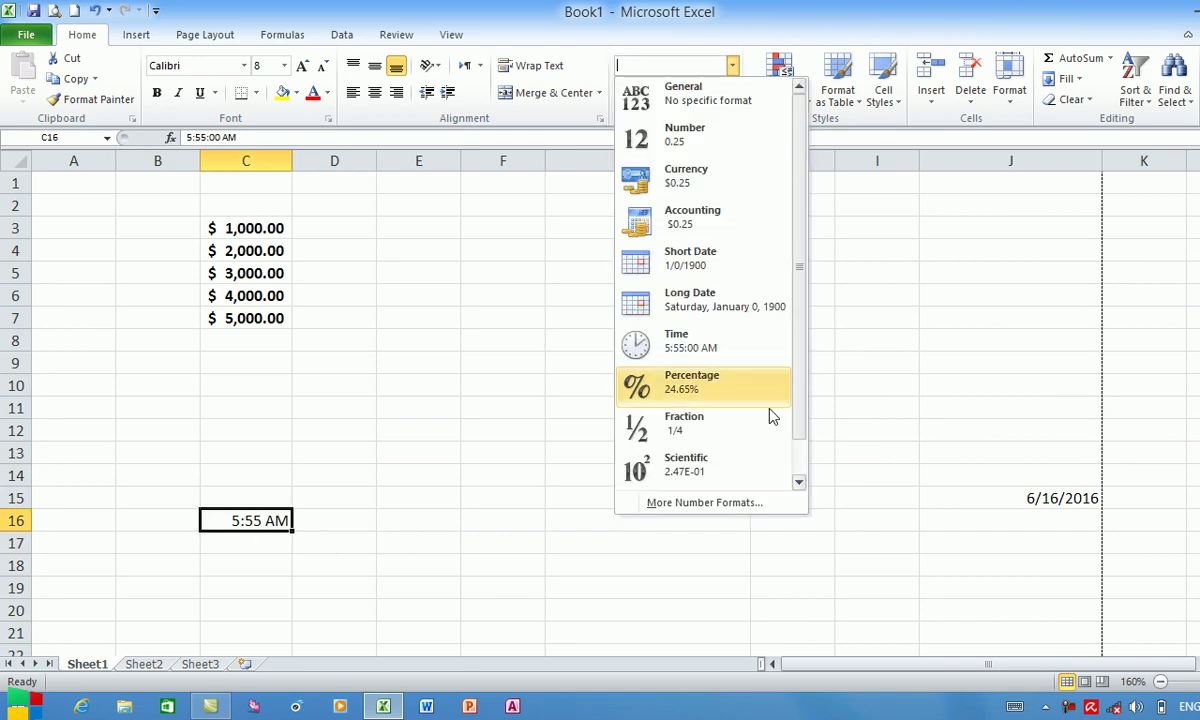
{"action": "left_click", "coordinate": [706, 345]}
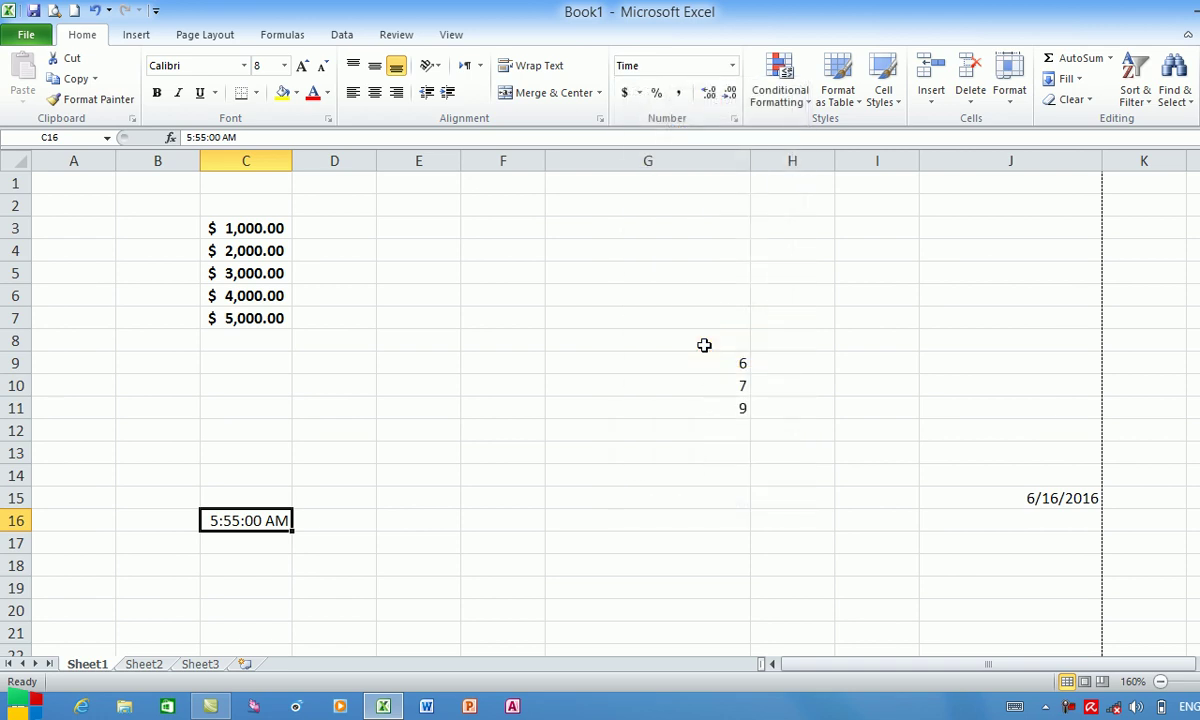
{"action": "left_click", "coordinate": [732, 66]}
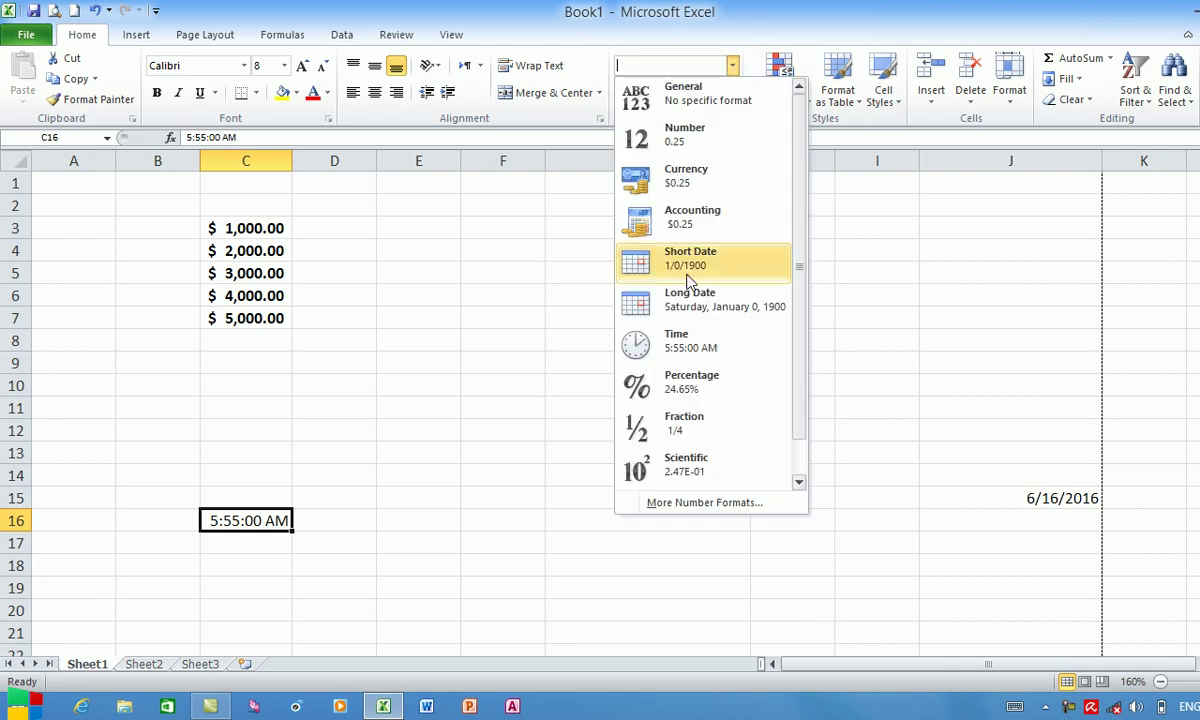
{"action": "left_click", "coordinate": [680, 340]}
{"action": "key", "text": "ctrl+shift+2"}
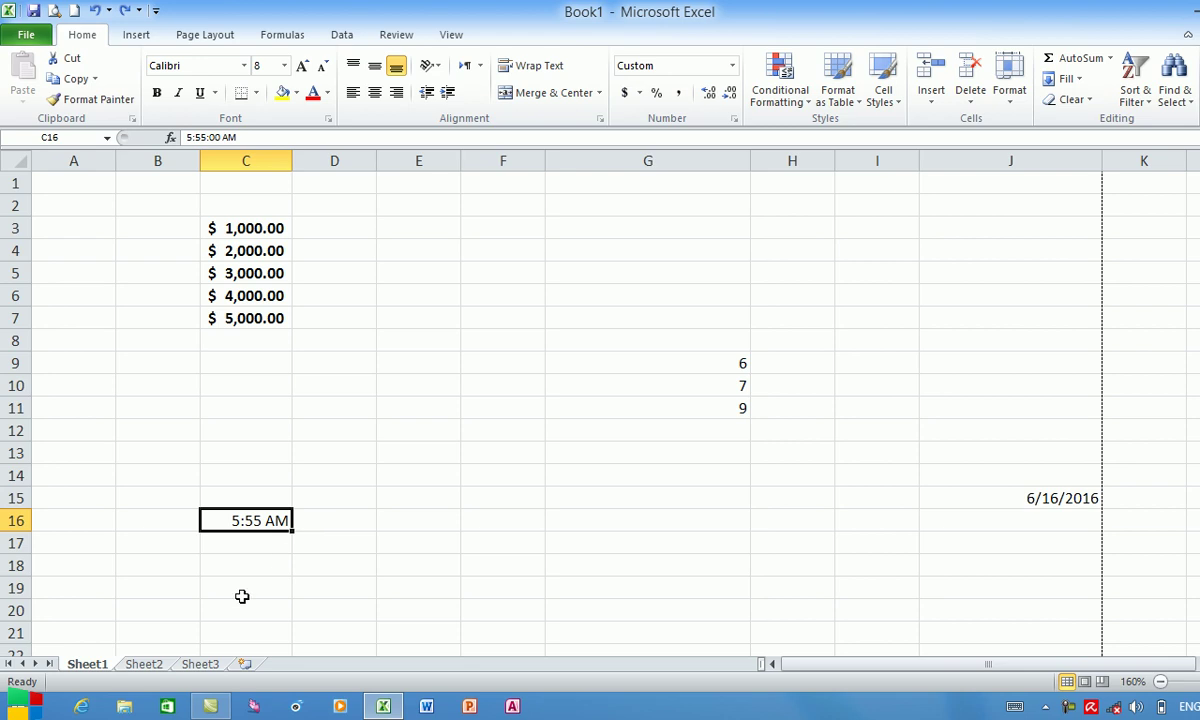
{"action": "left_click", "coordinate": [732, 66]}
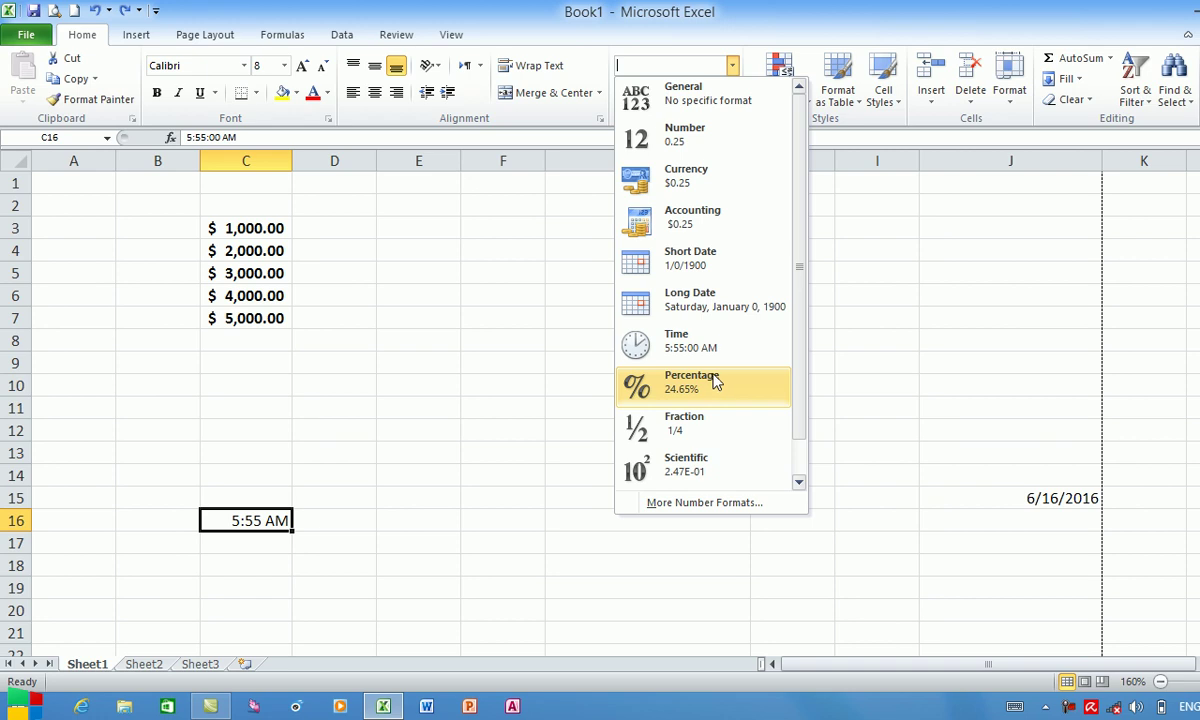
{"action": "left_click", "coordinate": [433, 386]}
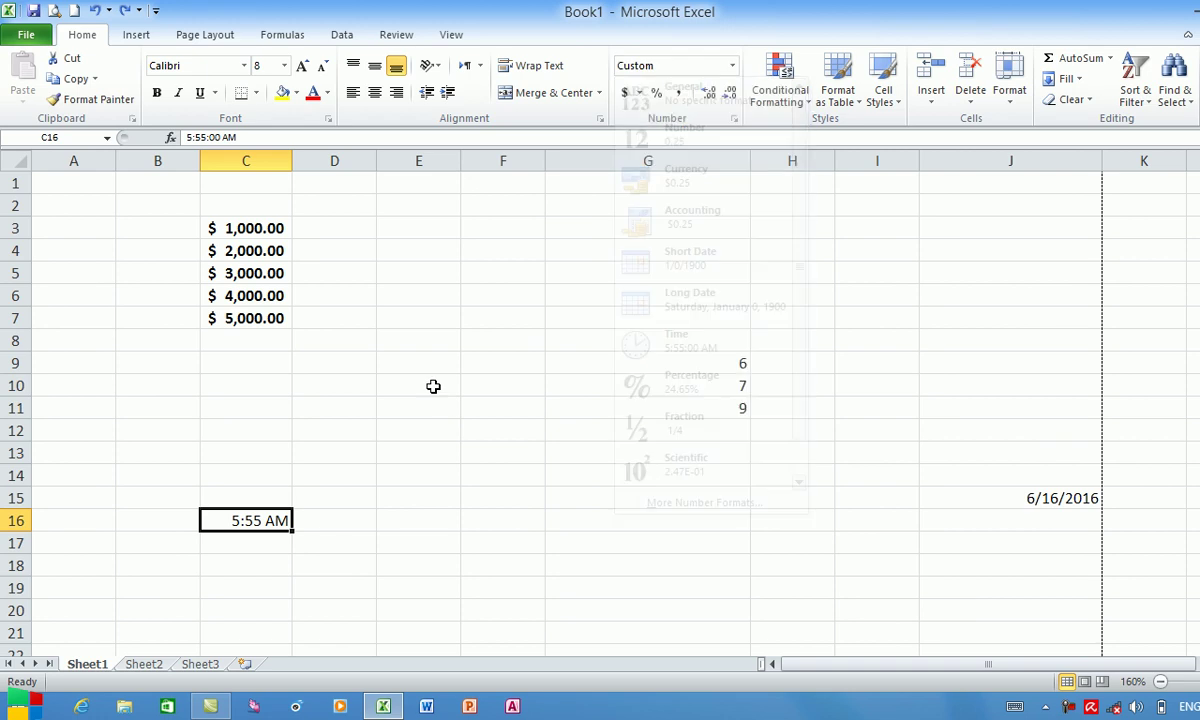
Format C3:C7 as Percentage and go to Sheet2.
{"action": "left_click_drag", "start_coordinate": [249, 228], "coordinate": [274, 318]}
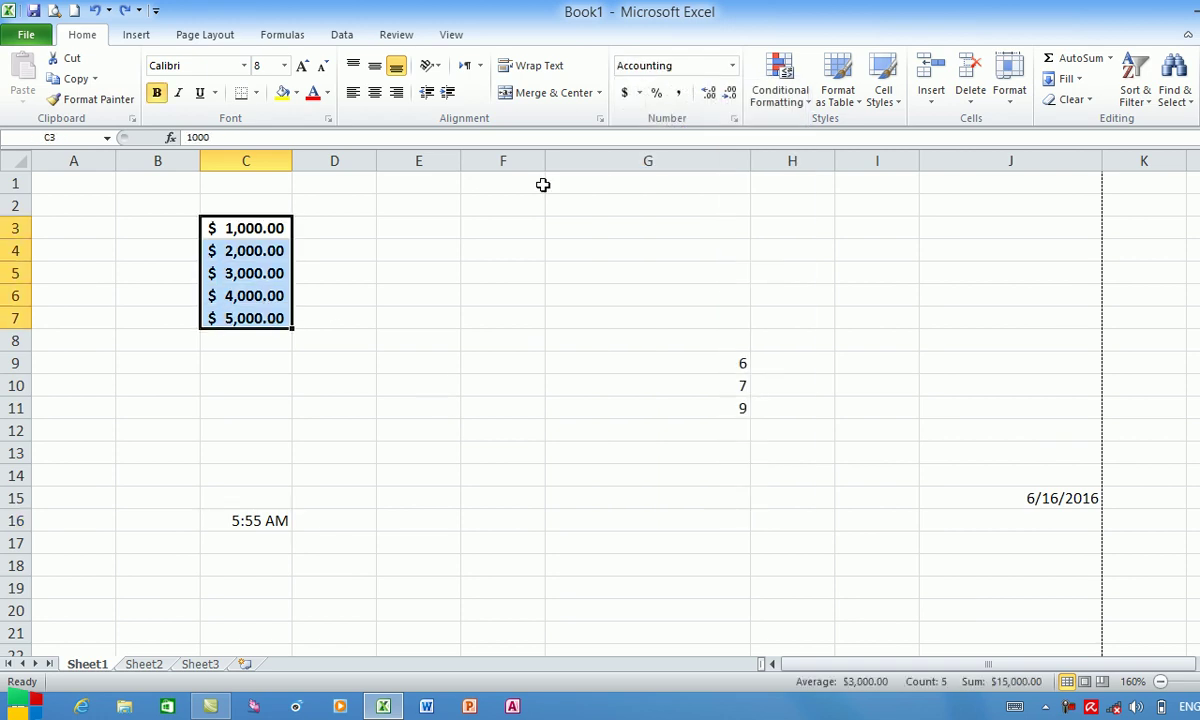
{"action": "left_click", "coordinate": [732, 65]}
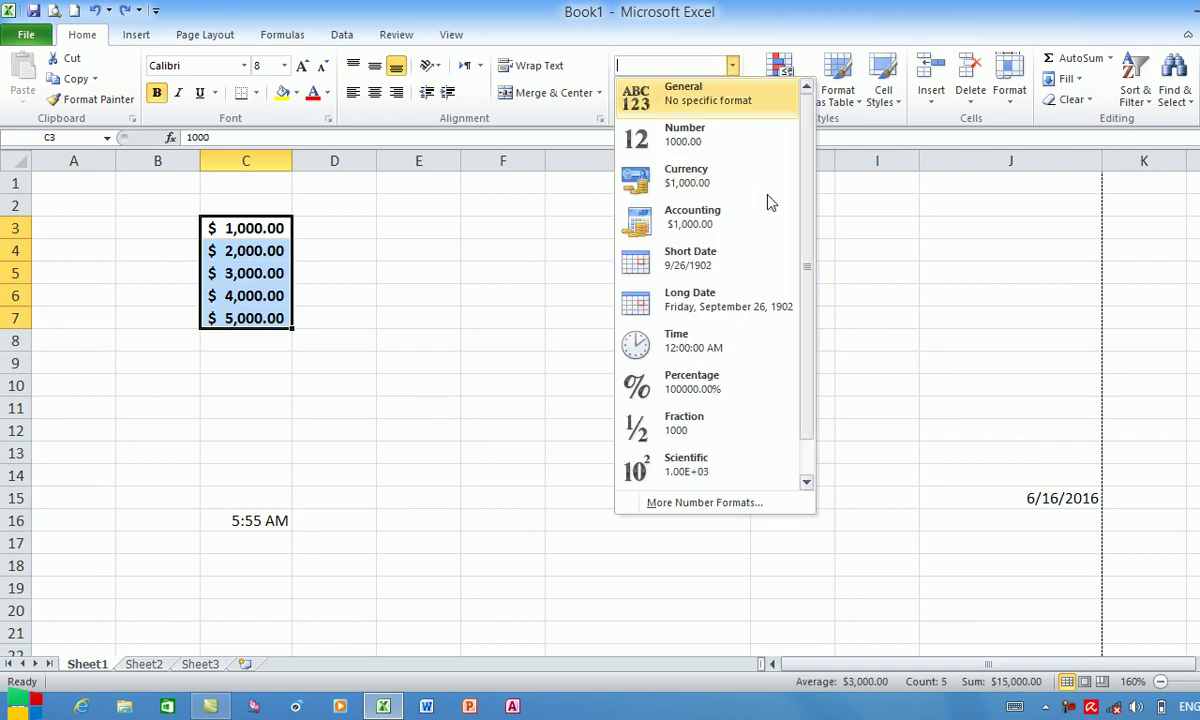
{"action": "left_click", "coordinate": [729, 386]}
{"action": "left_click", "coordinate": [478, 390]}
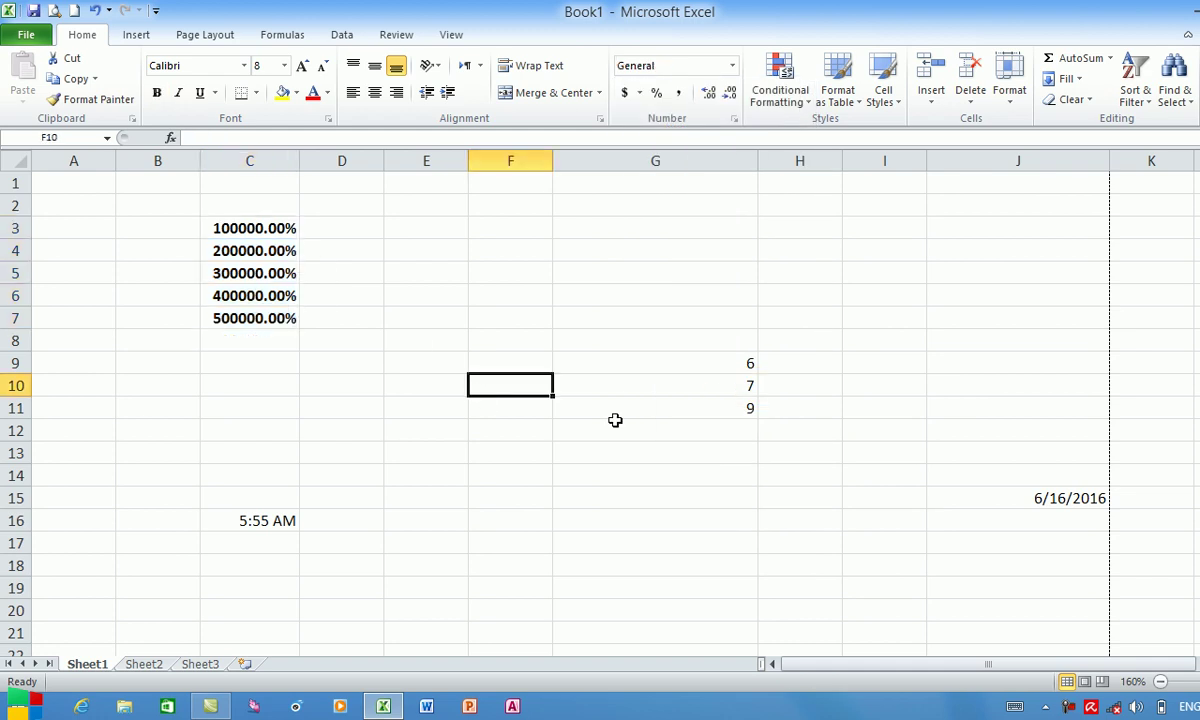
{"action": "left_click", "coordinate": [682, 507]}
{"action": "left_click", "coordinate": [518, 412]}
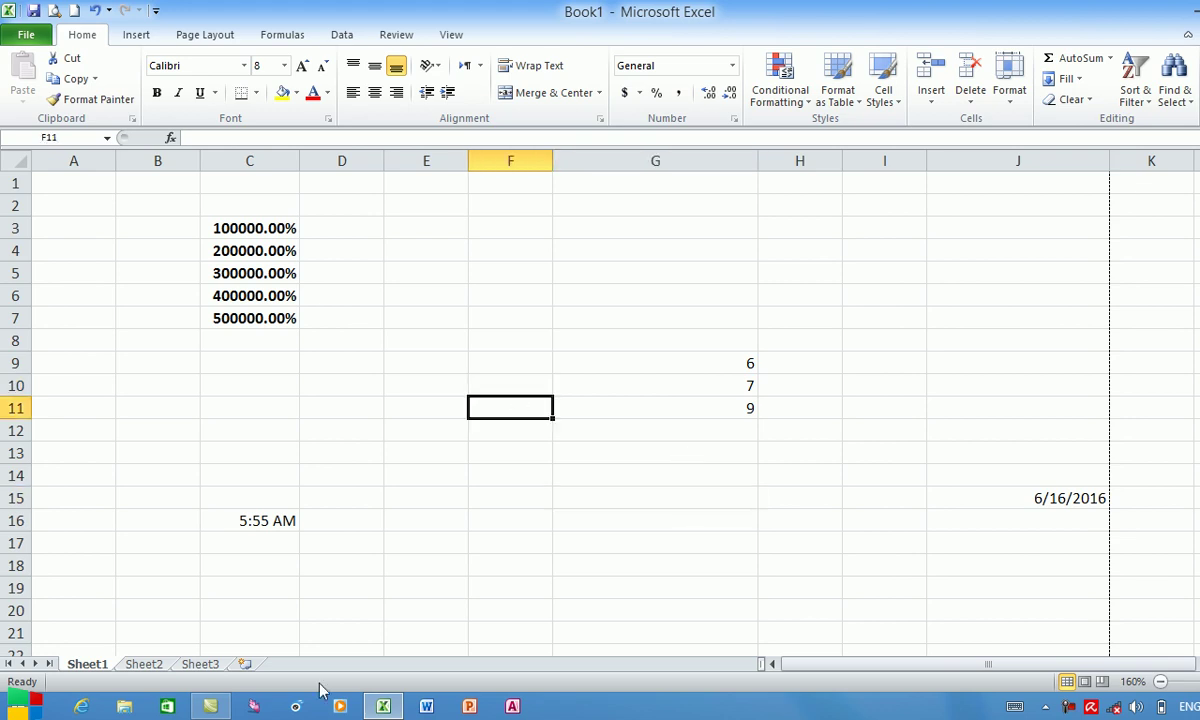
{"action": "left_click", "coordinate": [143, 664]}
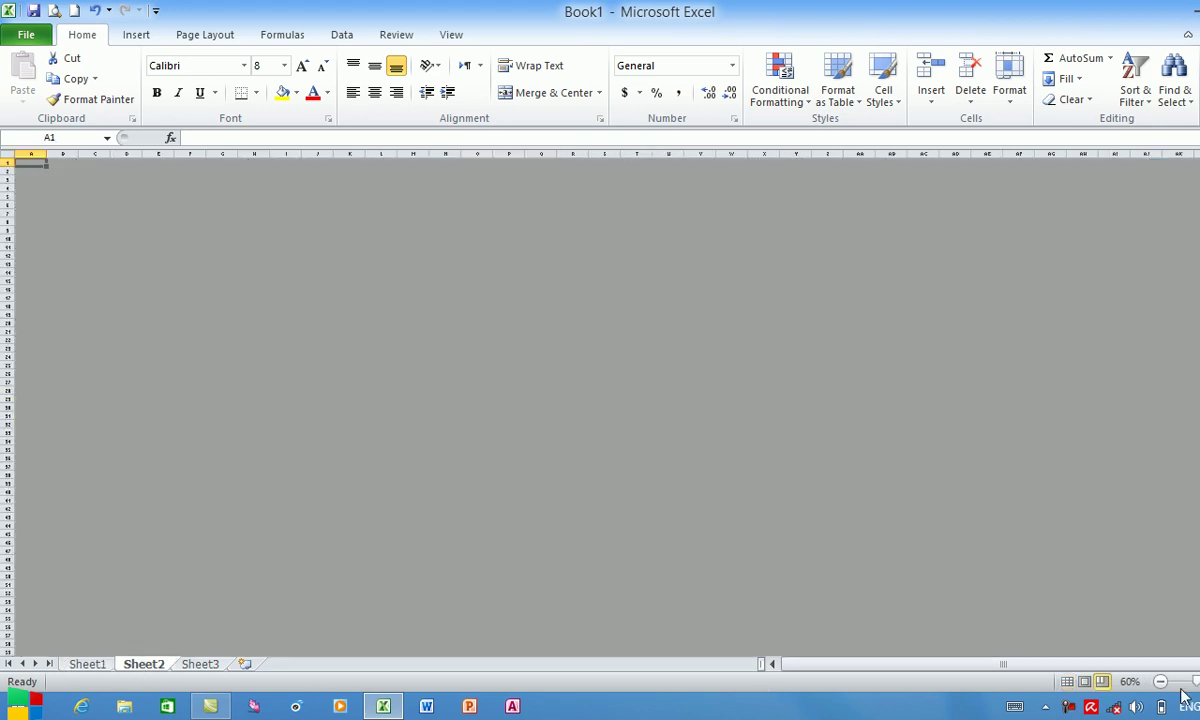
Return Sheet2 to Normal view and enter 50000 in cell D3.
{"action": "left_click", "coordinate": [1067, 681]}
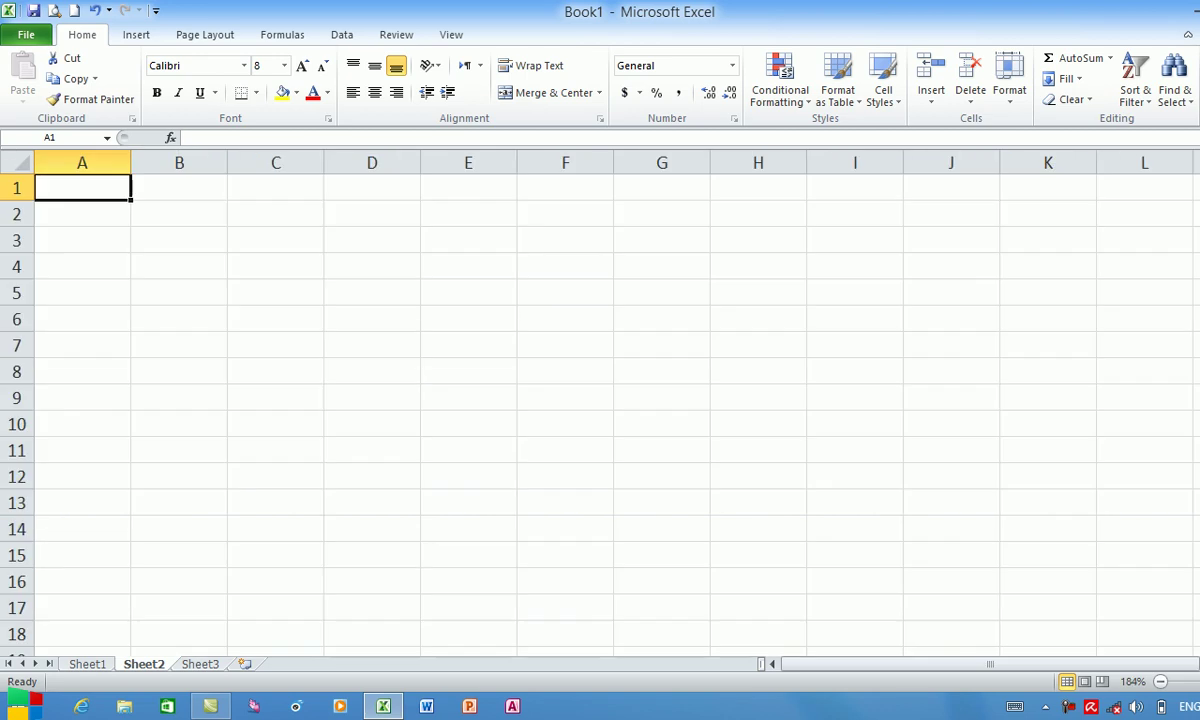
{"action": "left_click", "coordinate": [332, 257]}
{"action": "left_click", "coordinate": [336, 345]}
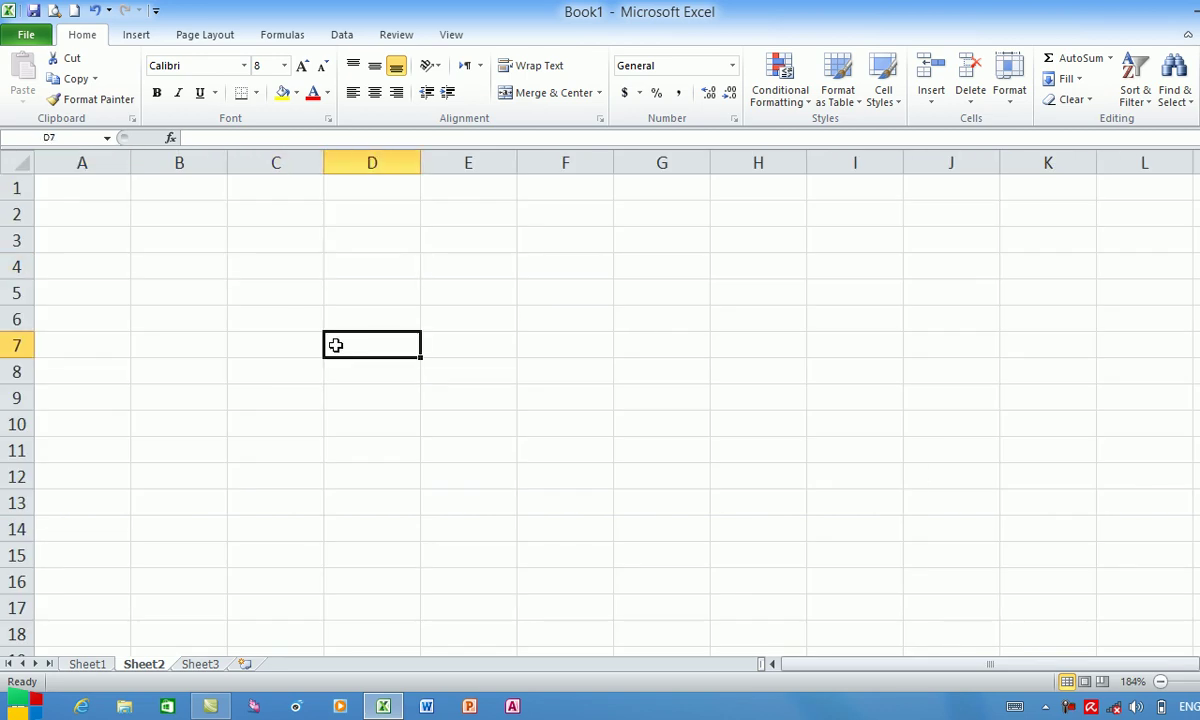
{"action": "left_click", "coordinate": [474, 468]}
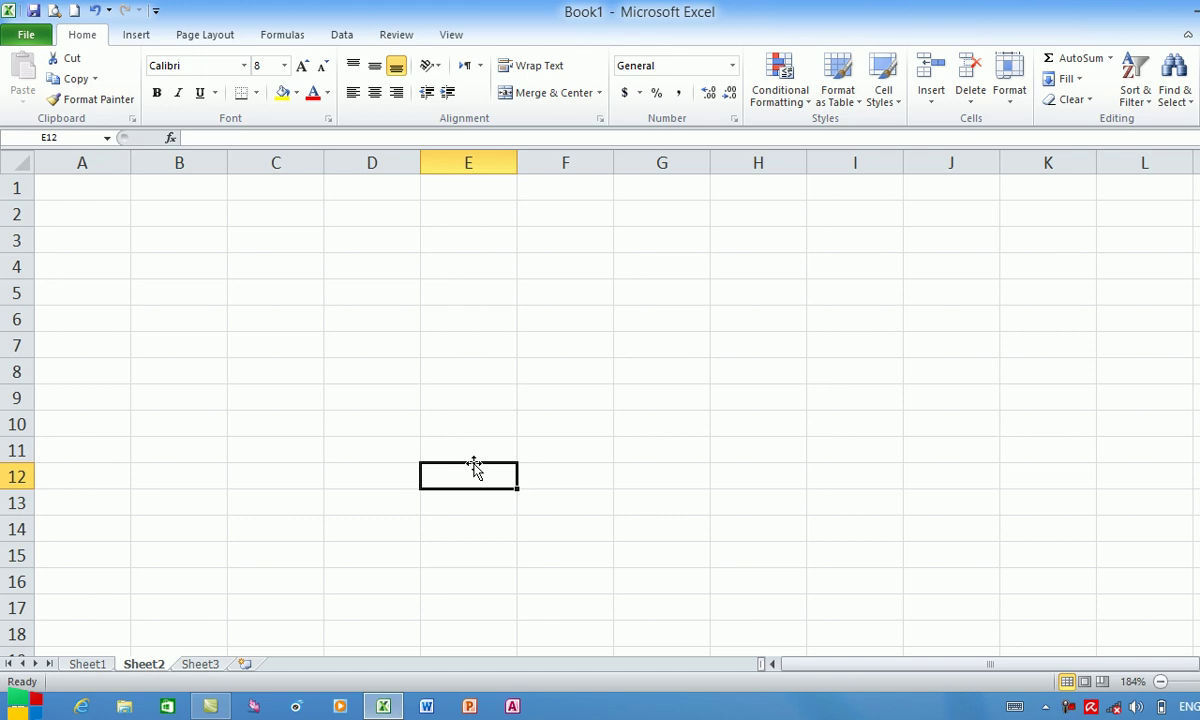
{"action": "left_click", "coordinate": [463, 403]}
{"action": "left_click", "coordinate": [369, 246]}
{"action": "left_click", "coordinate": [420, 362]}
{"action": "left_click", "coordinate": [377, 243]}
{"action": "type", "text": "50000"}
{"action": "left_click", "coordinate": [411, 375]}
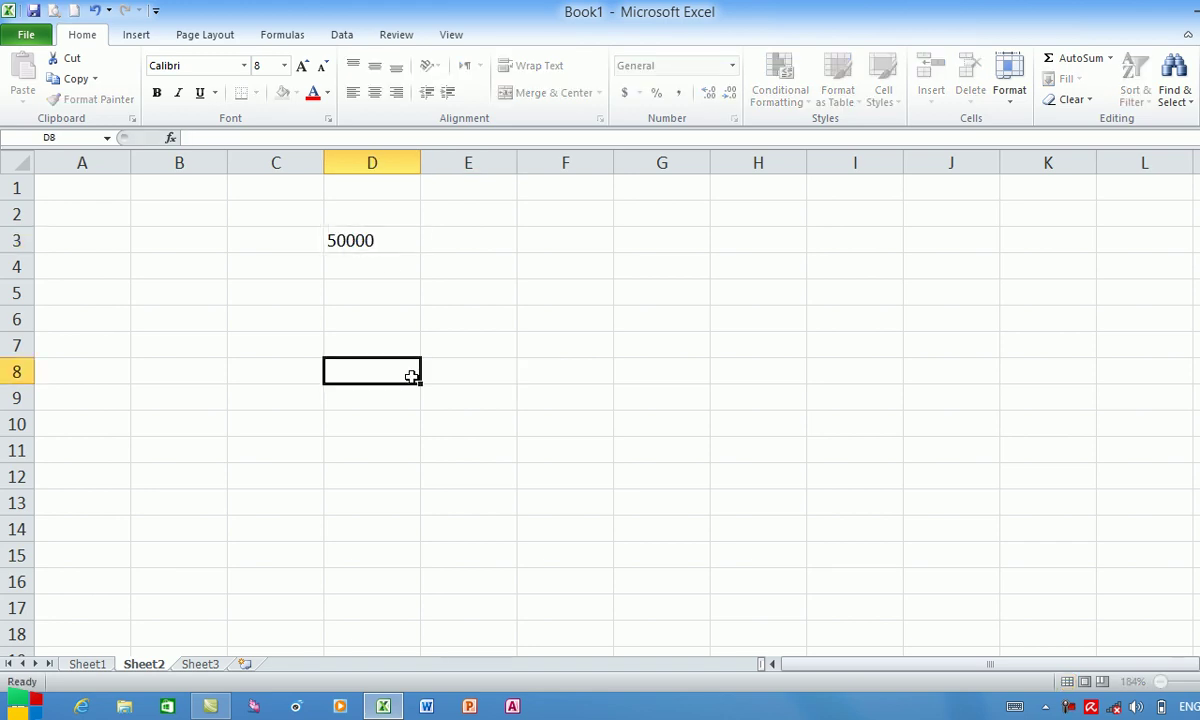
Enter =D3*30/100 in D6 so it shows 15000.
{"action": "left_click", "coordinate": [458, 269]}
{"action": "left_click", "coordinate": [432, 424]}
{"action": "left_click", "coordinate": [396, 238]}
{"action": "left_click", "coordinate": [469, 440]}
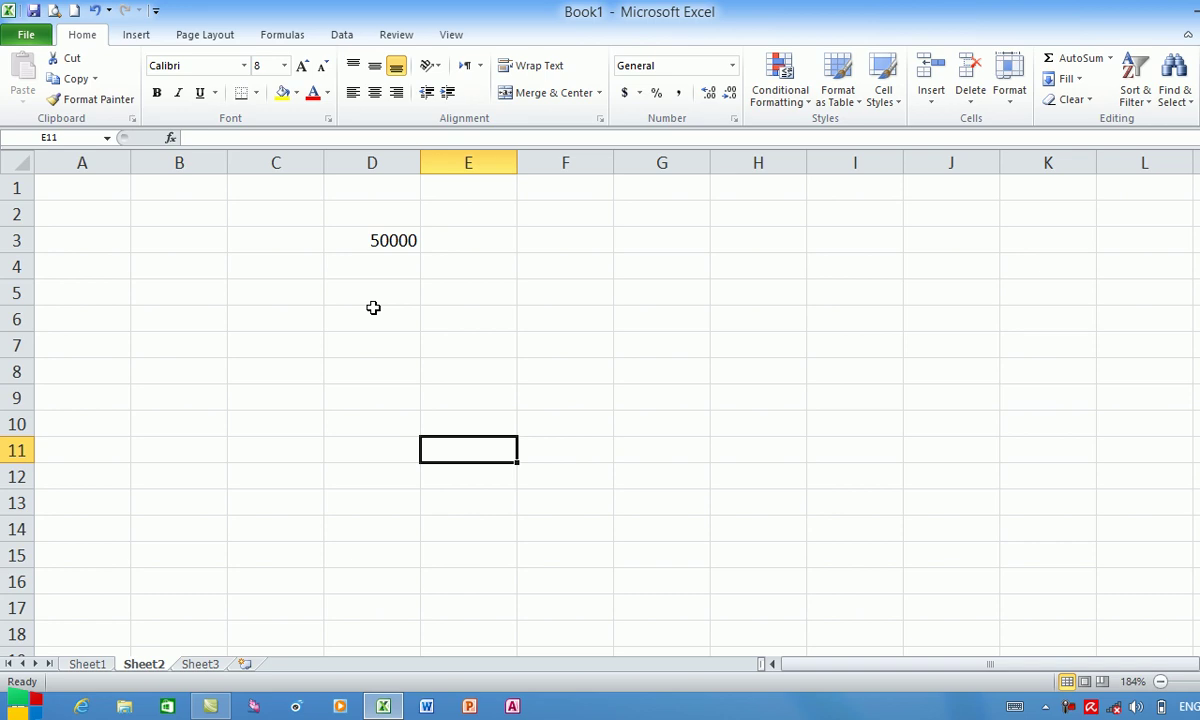
{"action": "left_click", "coordinate": [105, 663]}
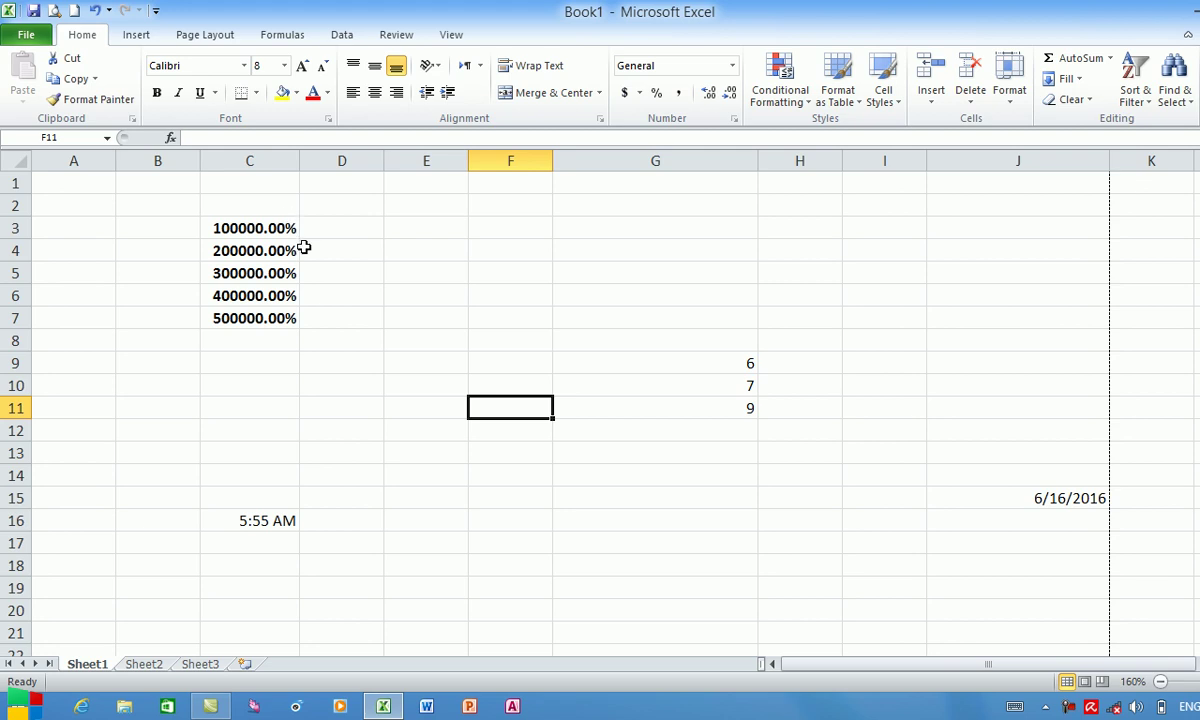
{"action": "left_click", "coordinate": [148, 663]}
{"action": "left_click", "coordinate": [387, 441]}
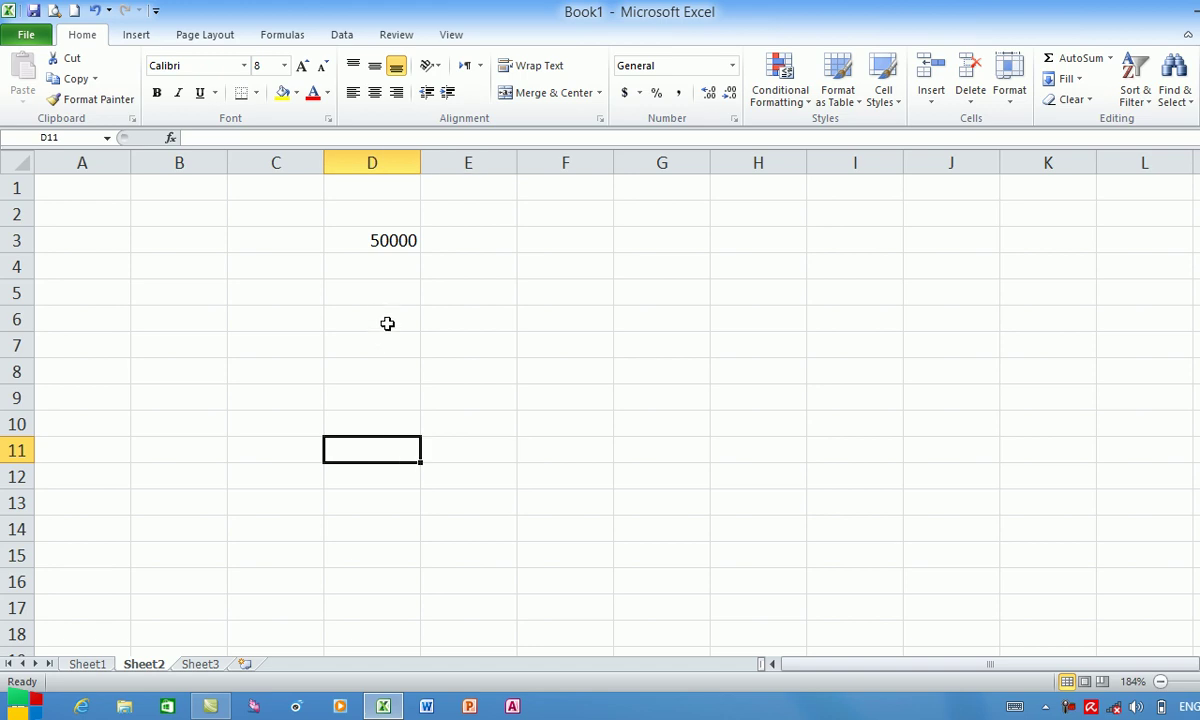
{"action": "left_click", "coordinate": [386, 321]}
{"action": "type", "text": "="}
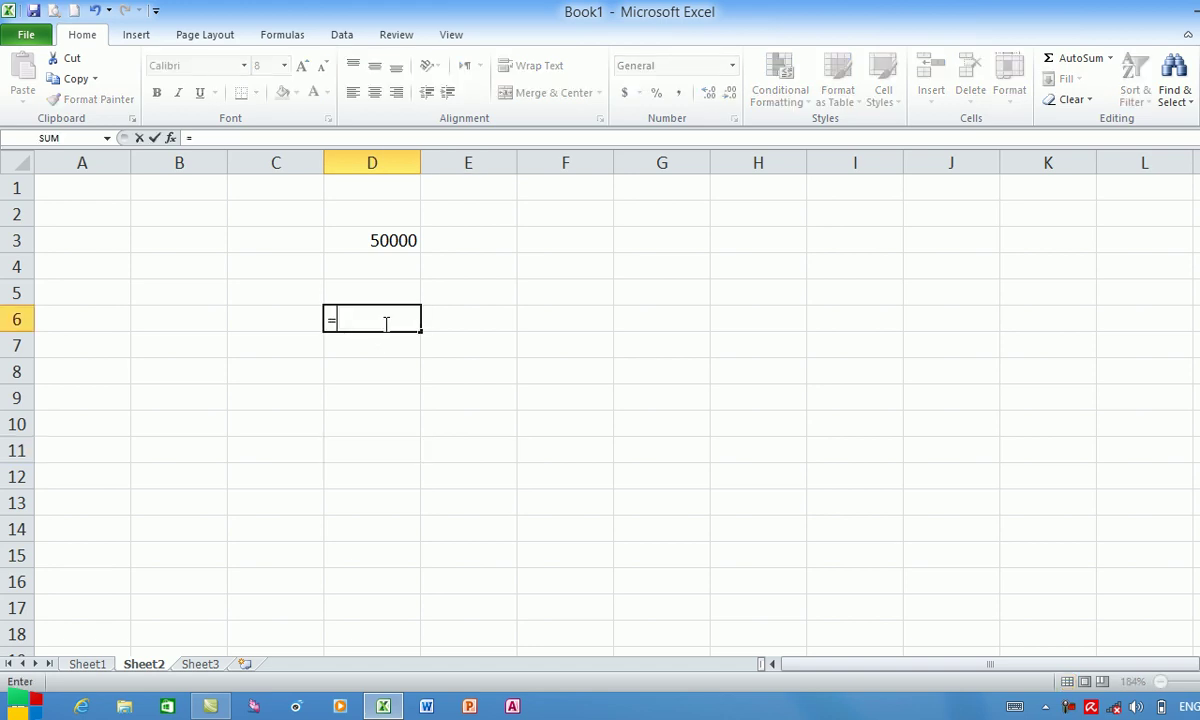
{"action": "left_click", "coordinate": [381, 241]}
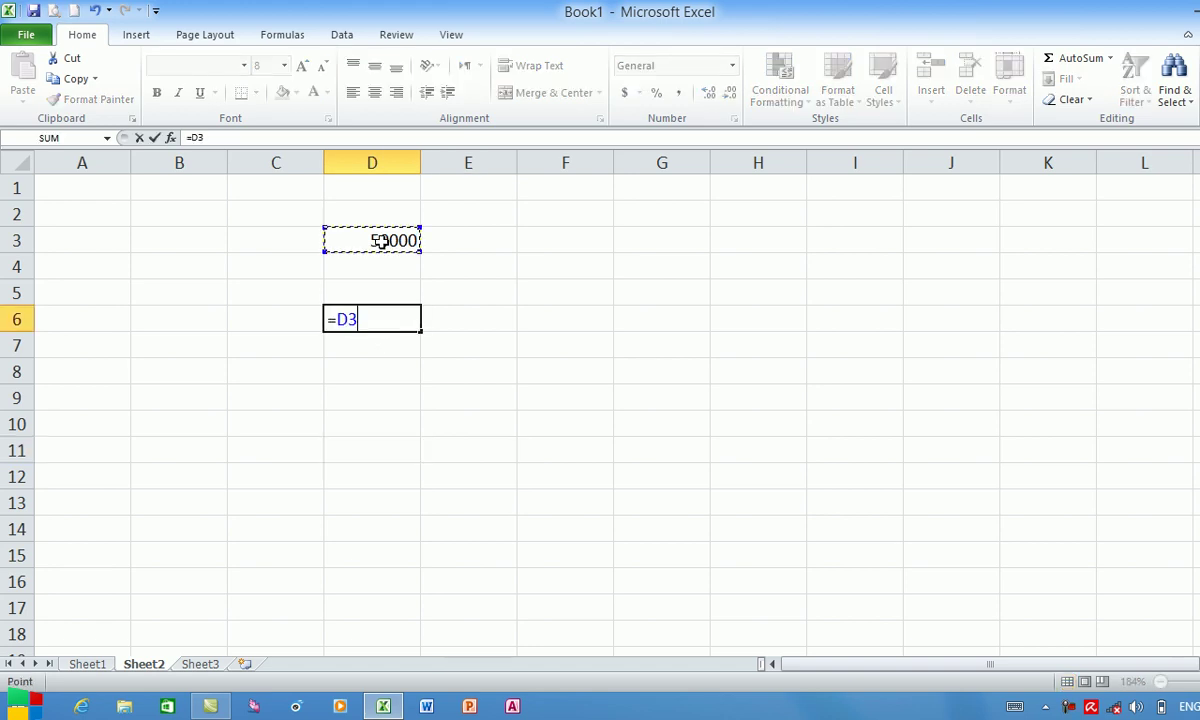
{"action": "type", "text": "*"}
{"action": "type", "text": "30/100"}
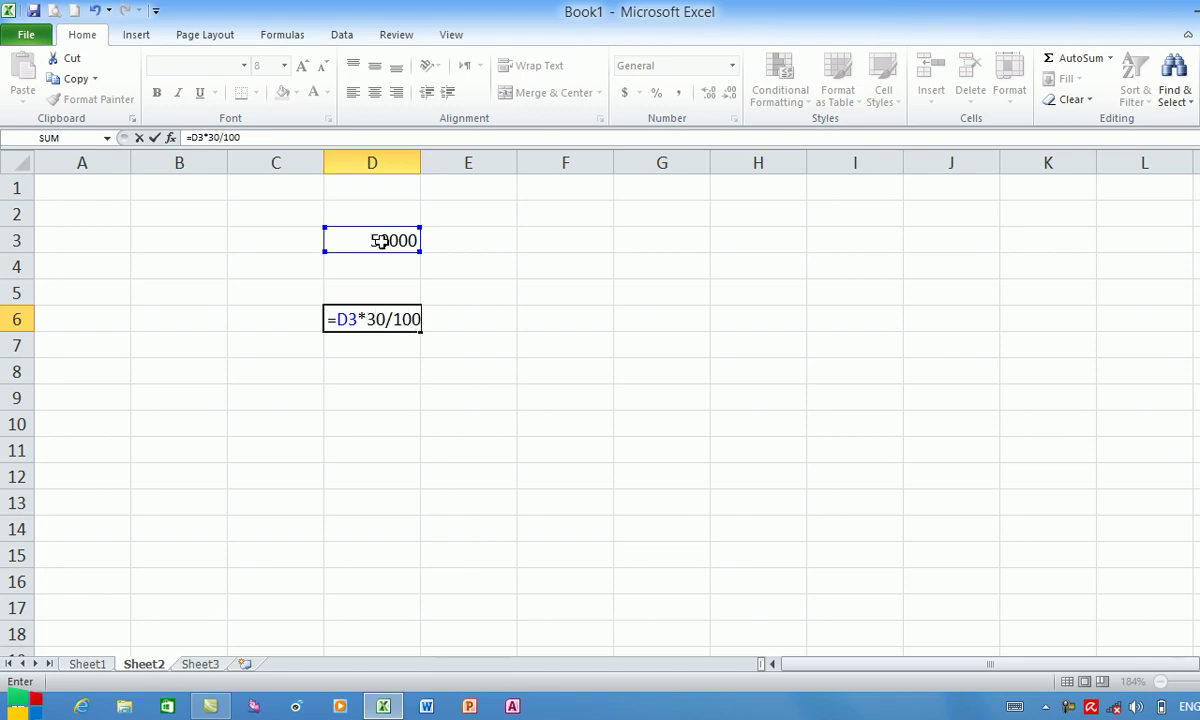
{"action": "key", "text": "Return"}
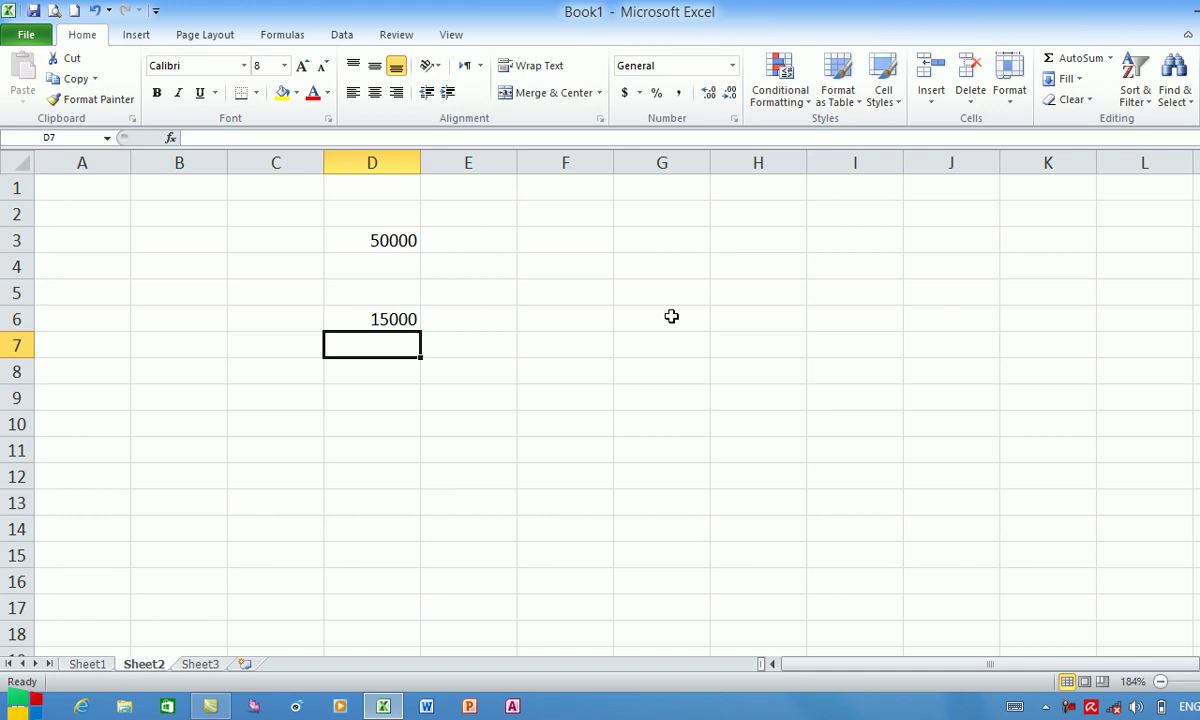
Enter =D3*70/100 in D8 so it shows 35000.
{"action": "left_click", "coordinate": [560, 365]}
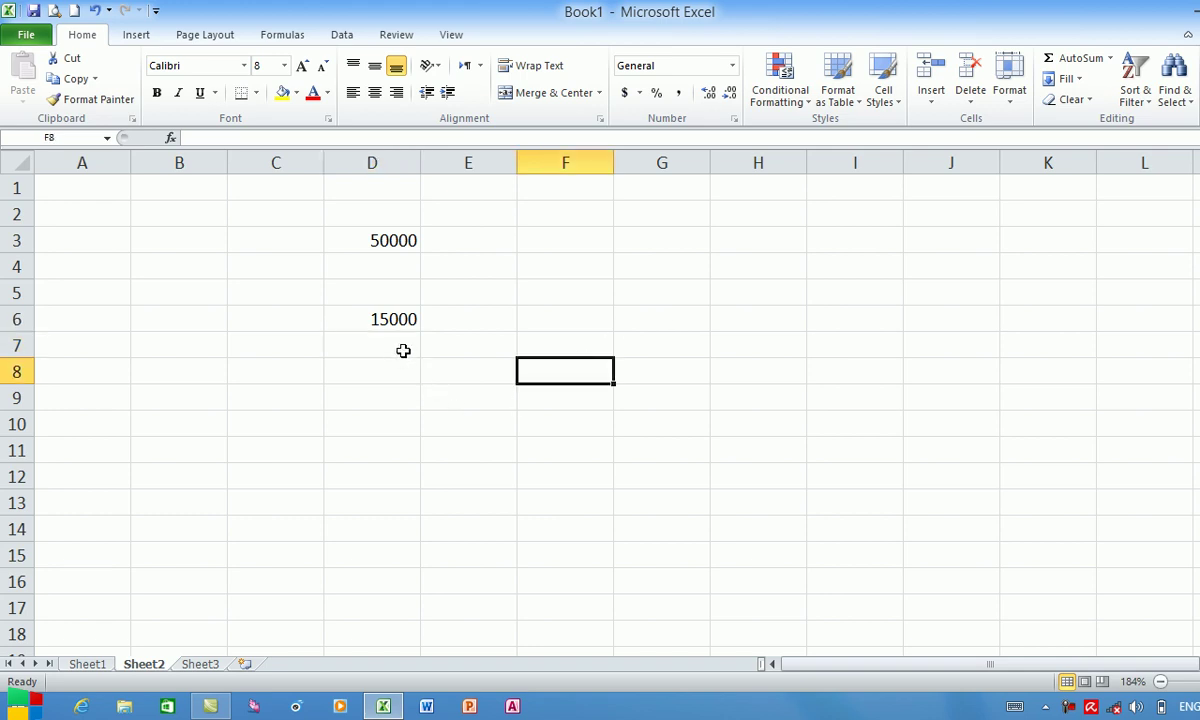
{"action": "left_click", "coordinate": [466, 520]}
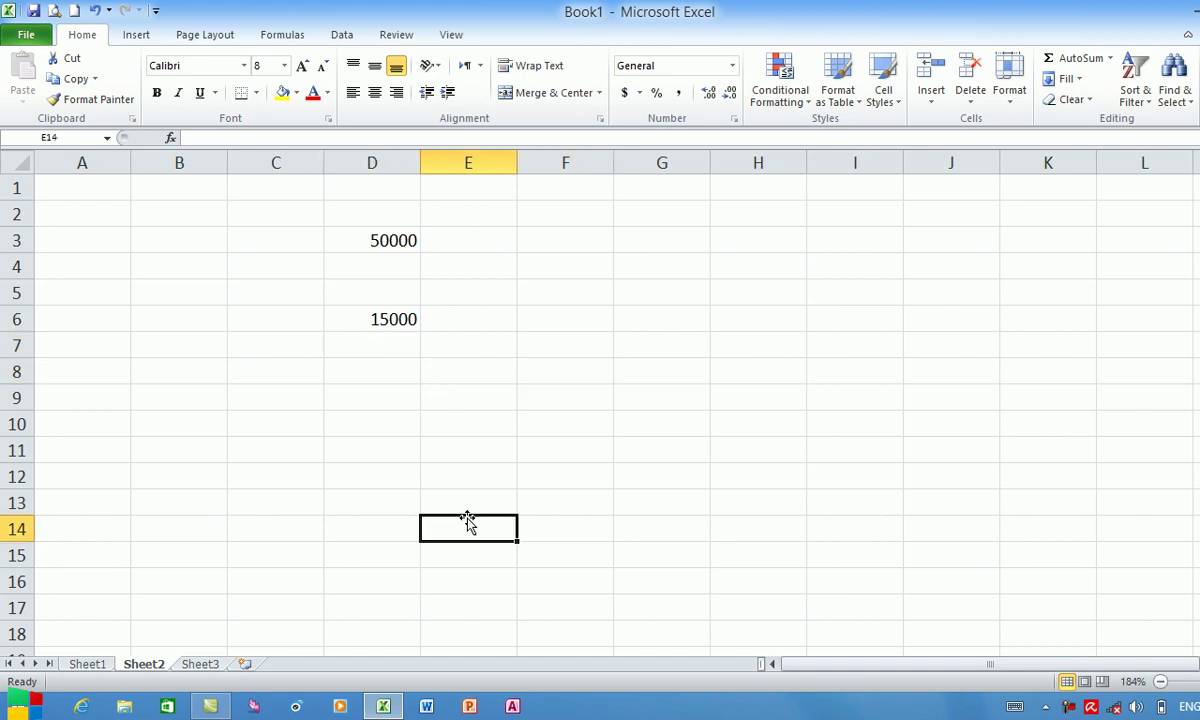
{"action": "left_click", "coordinate": [383, 372]}
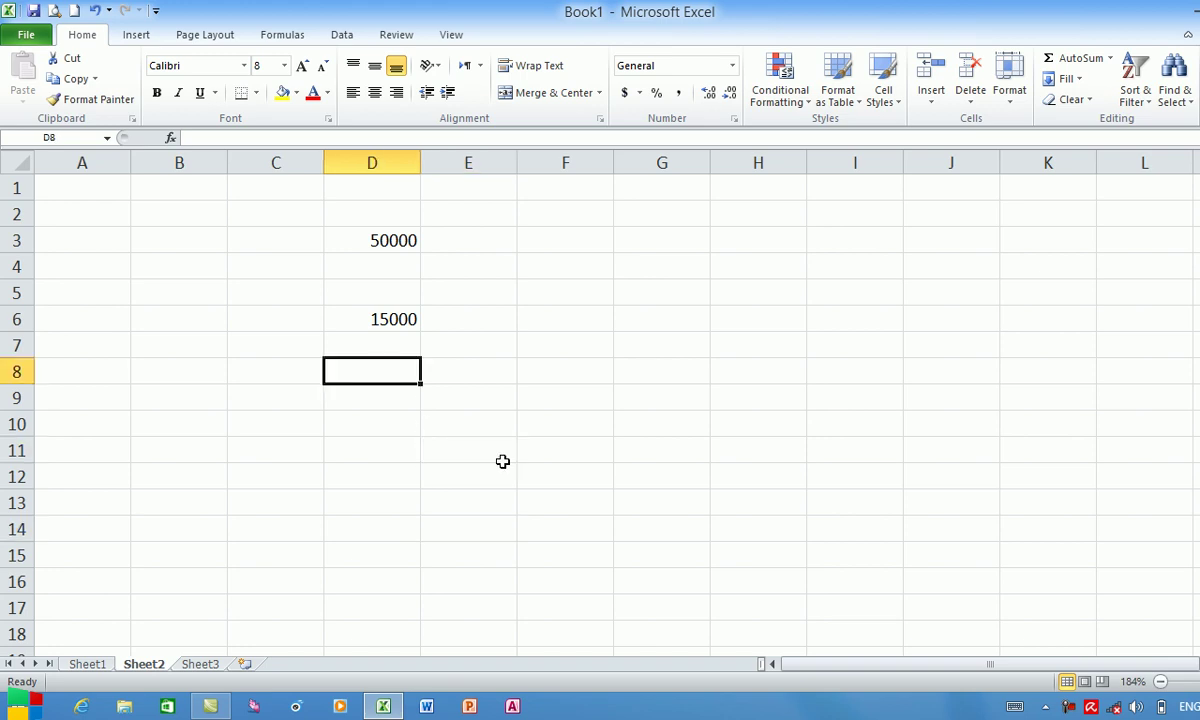
{"action": "type", "text": "="}
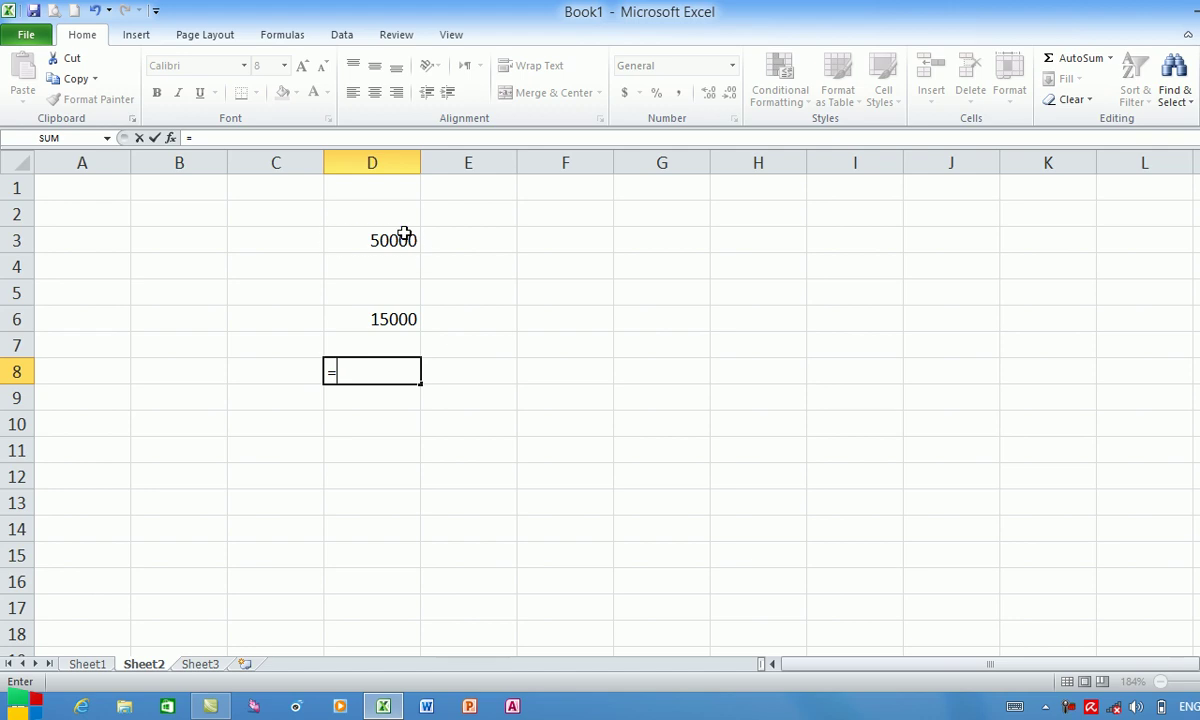
{"action": "left_click", "coordinate": [403, 235]}
{"action": "type", "text": "*"}
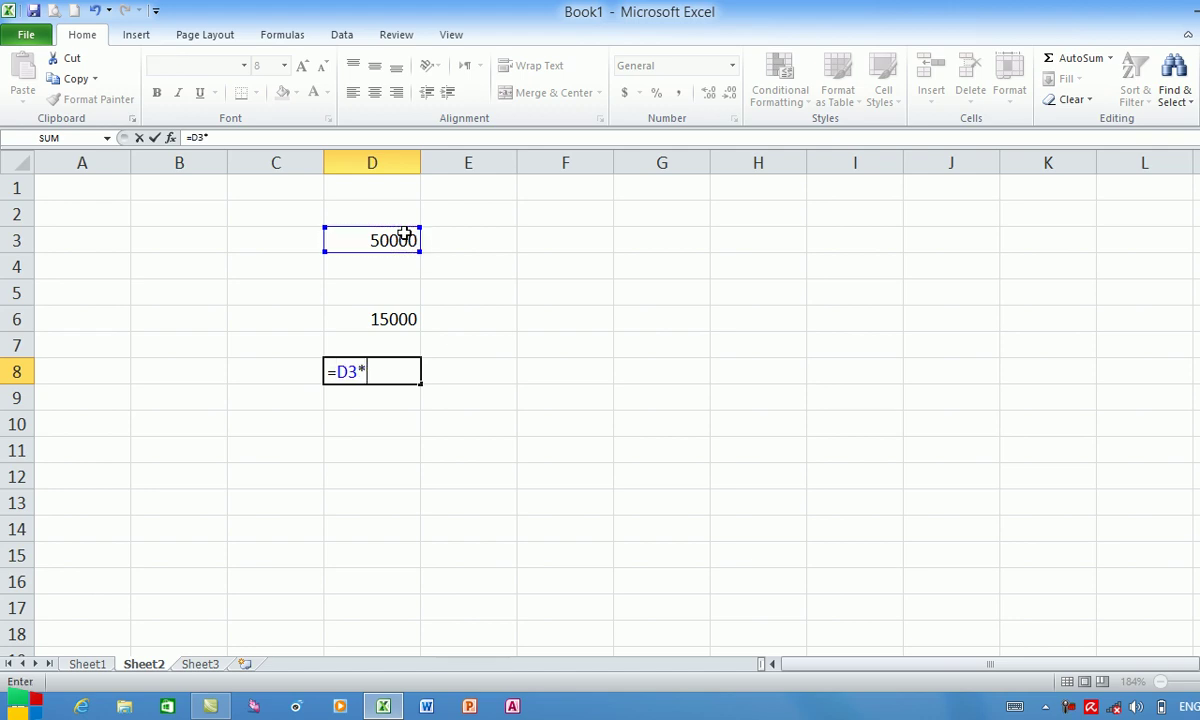
{"action": "type", "text": "70/100"}
{"action": "key", "text": "Return"}
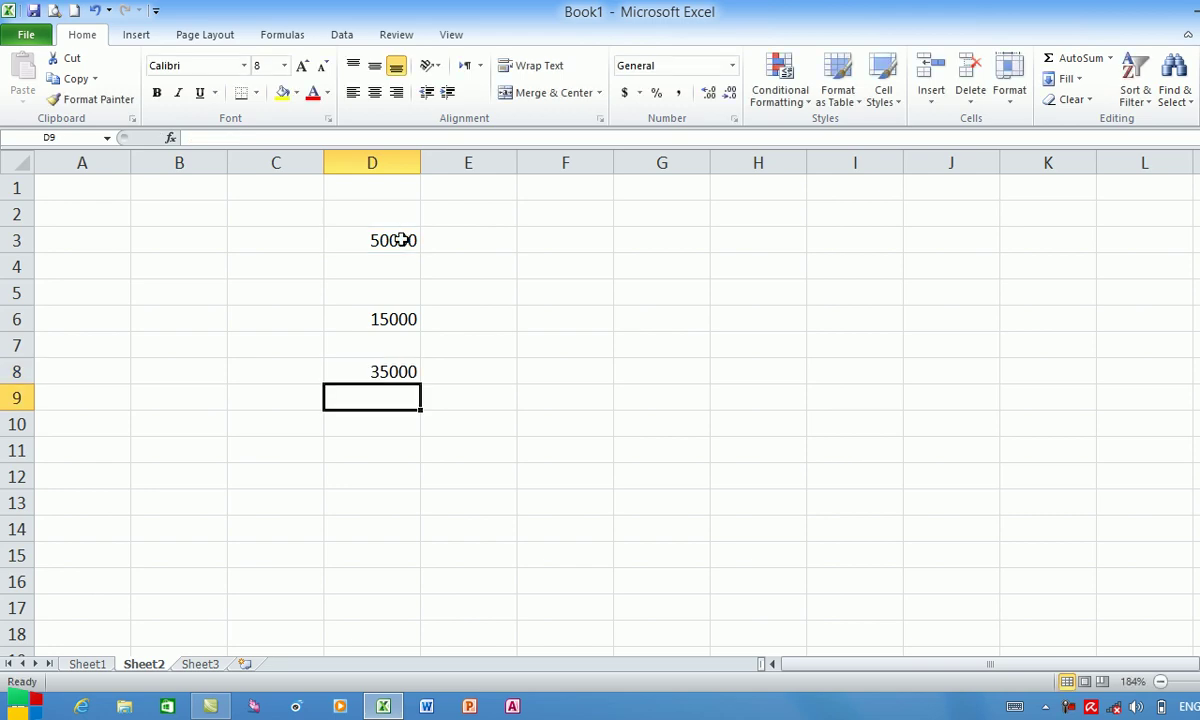
{"action": "left_click", "coordinate": [732, 66]}
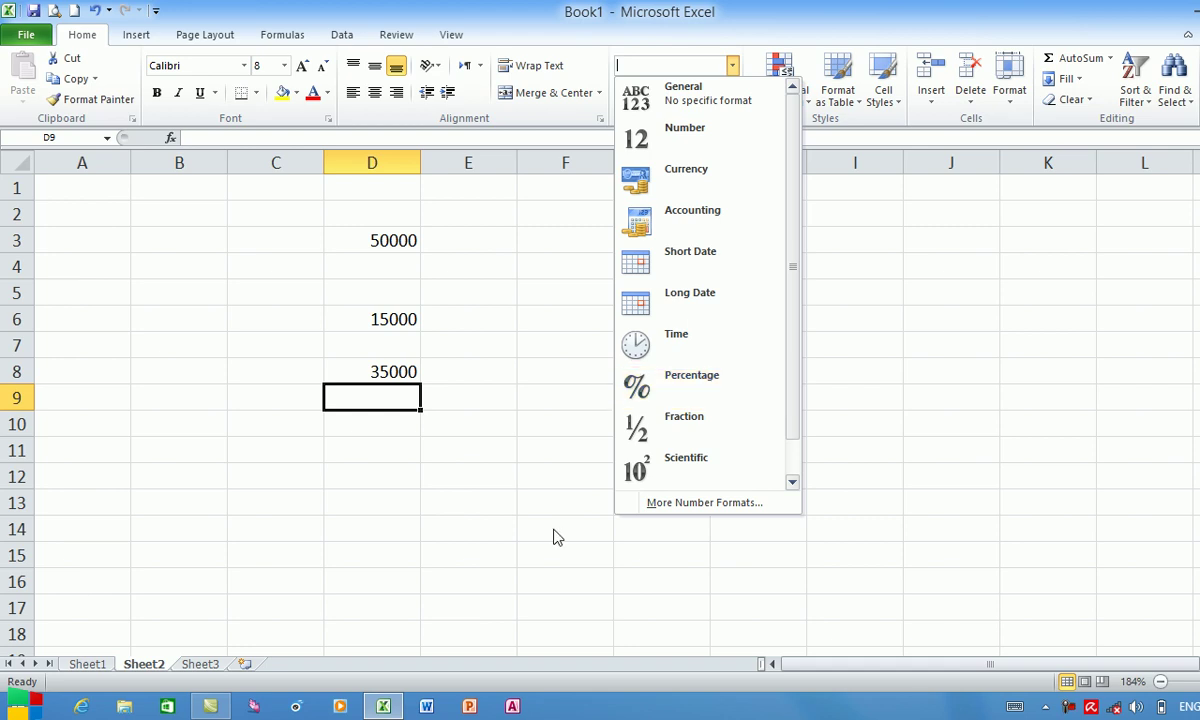
{"action": "left_click", "coordinate": [462, 478]}
{"action": "left_click", "coordinate": [680, 447]}
{"action": "left_click", "coordinate": [787, 366]}
{"action": "left_click", "coordinate": [731, 396]}
{"action": "left_click", "coordinate": [748, 266]}
{"action": "left_click_drag", "start_coordinate": [750, 295], "coordinate": [750, 276]}
{"action": "left_click", "coordinate": [748, 318]}
{"action": "left_click", "coordinate": [750, 345]}
{"action": "left_click", "coordinate": [748, 290]}
{"action": "left_click", "coordinate": [790, 395]}
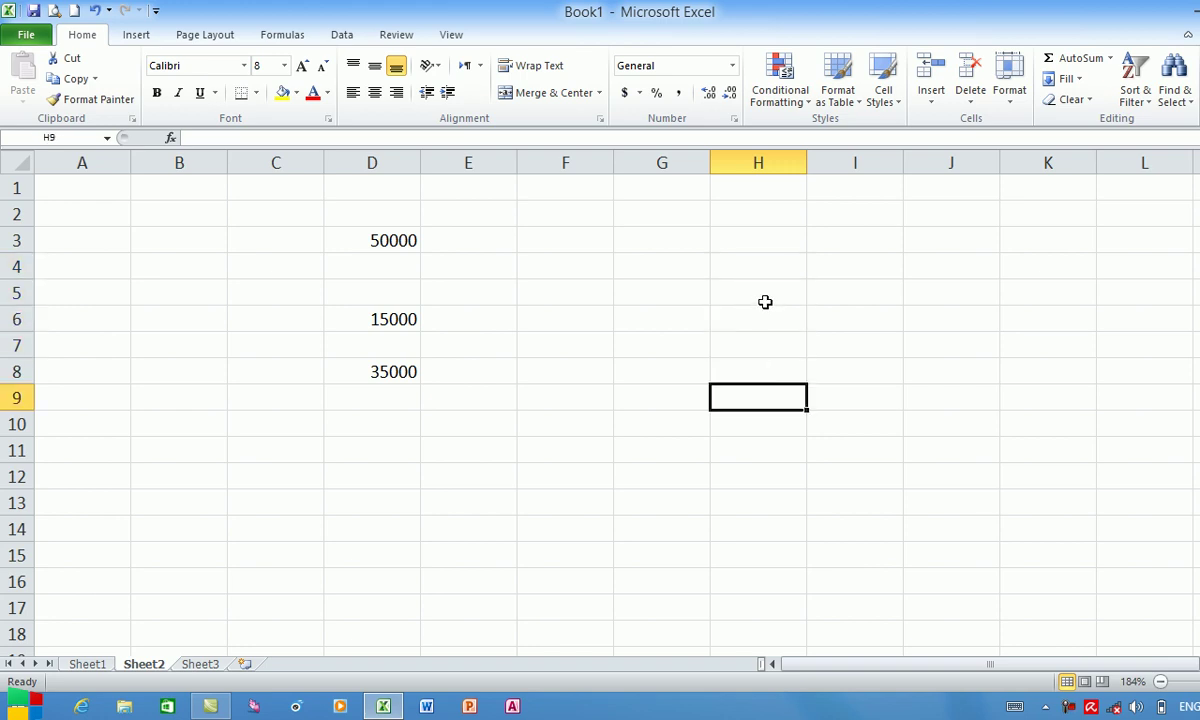
{"action": "left_click", "coordinate": [752, 268]}
{"action": "type", "text": "4"}
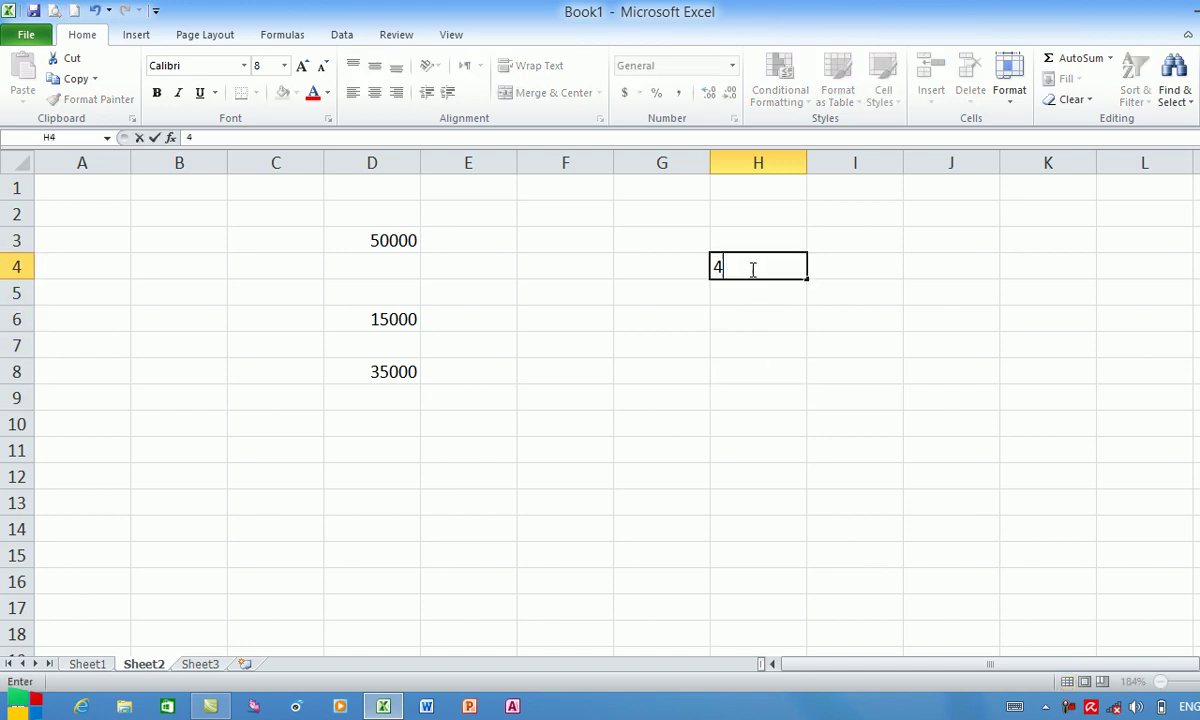
{"action": "type", "text": "000"}
{"action": "left_click", "coordinate": [756, 413]}
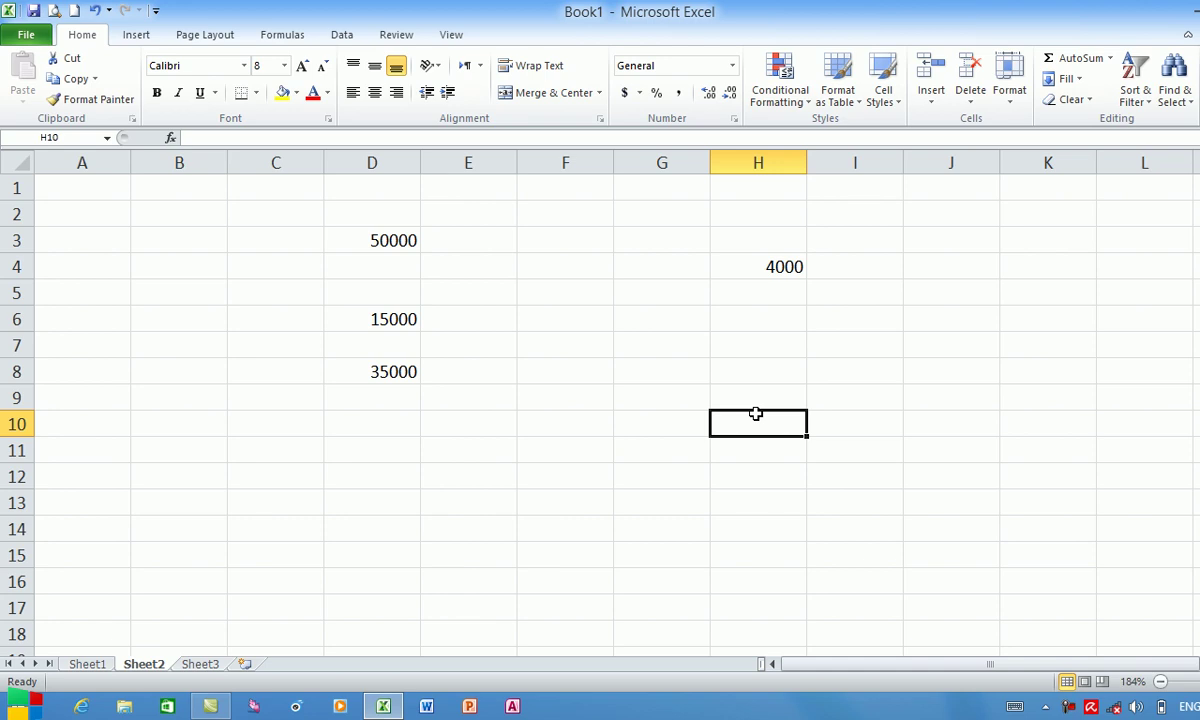
{"action": "left_click", "coordinate": [828, 336]}
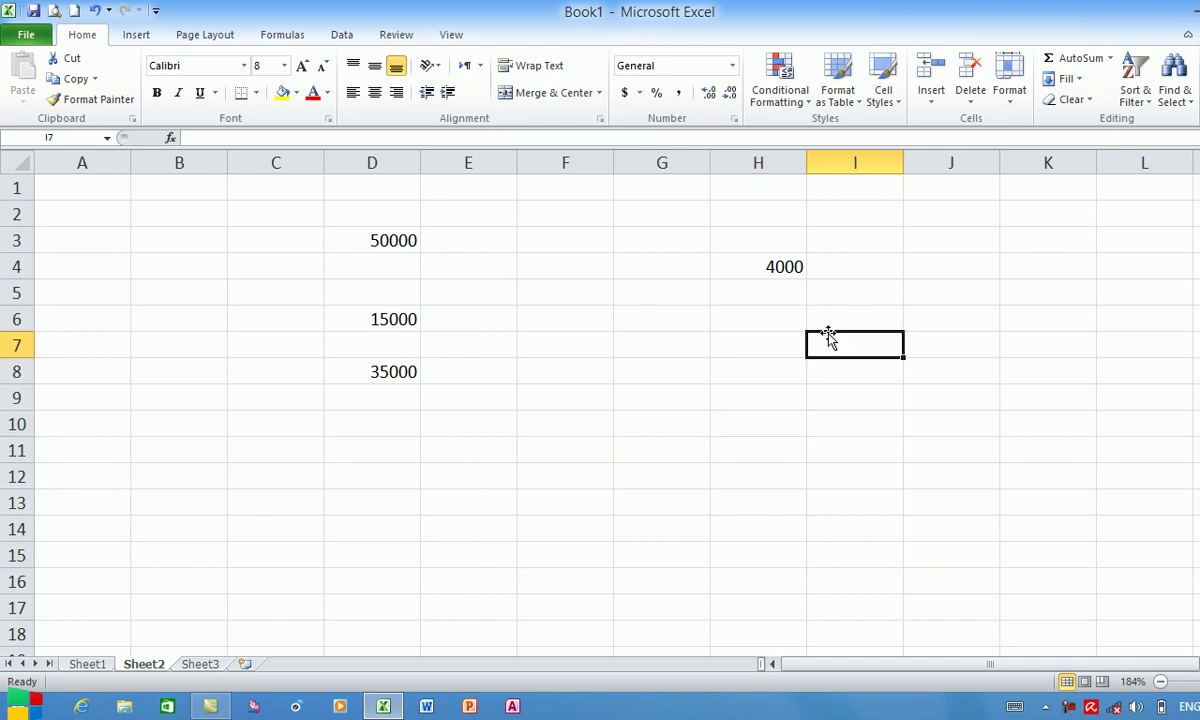
{"action": "left_click", "coordinate": [785, 276]}
{"action": "key", "text": "Down"}
{"action": "key", "text": "Down"}
{"action": "key", "text": "Down"}
{"action": "left_click", "coordinate": [772, 266]}
{"action": "left_click", "coordinate": [802, 396]}
{"action": "left_click", "coordinate": [767, 244]}
{"action": "left_click", "coordinate": [773, 283]}
{"action": "left_click", "coordinate": [762, 269]}
{"action": "key", "text": "Delete"}
{"action": "left_click", "coordinate": [769, 383]}
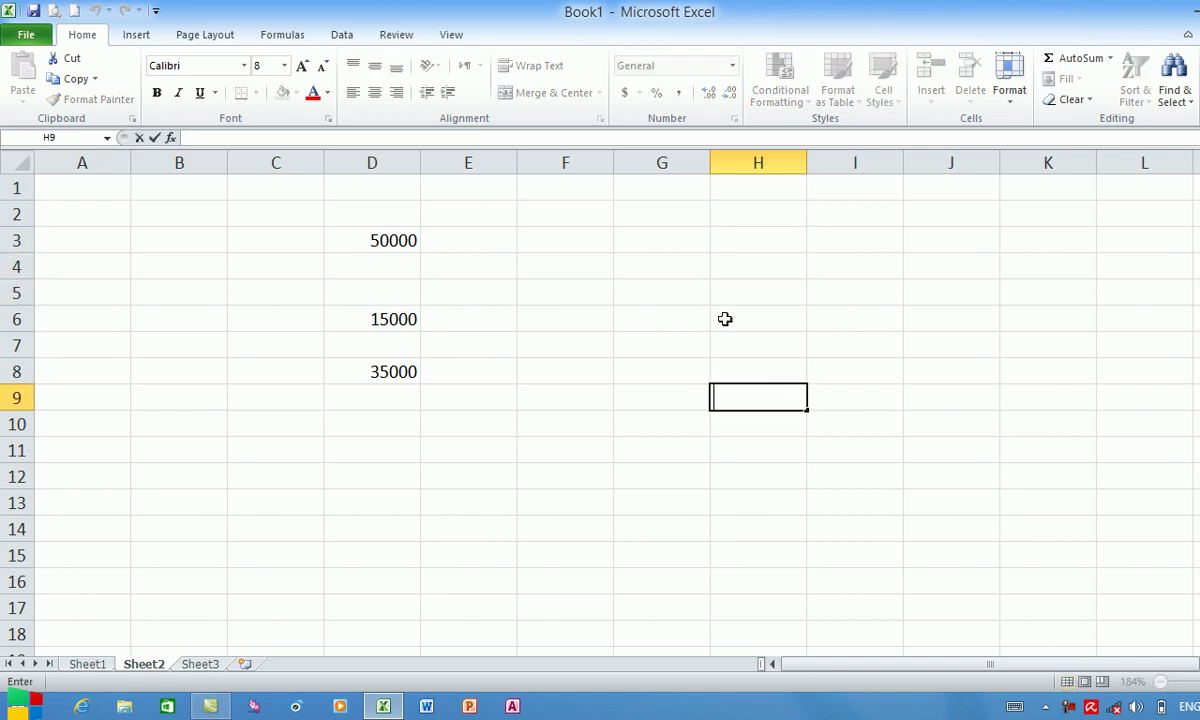
{"action": "left_click", "coordinate": [681, 296]}
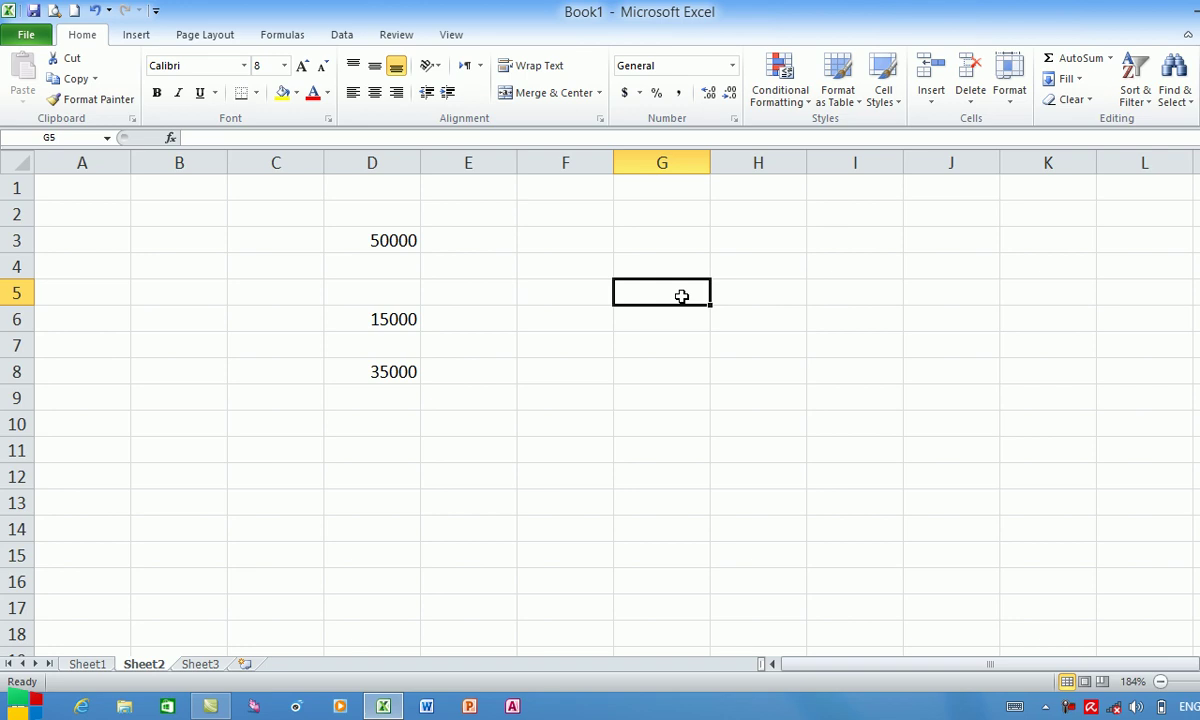
Enter 300, 400, 800, 1000, 300 and 200 down G5:G10, fixing typos along the way.
{"action": "type", "text": "300"}
{"action": "key", "text": "Return"}
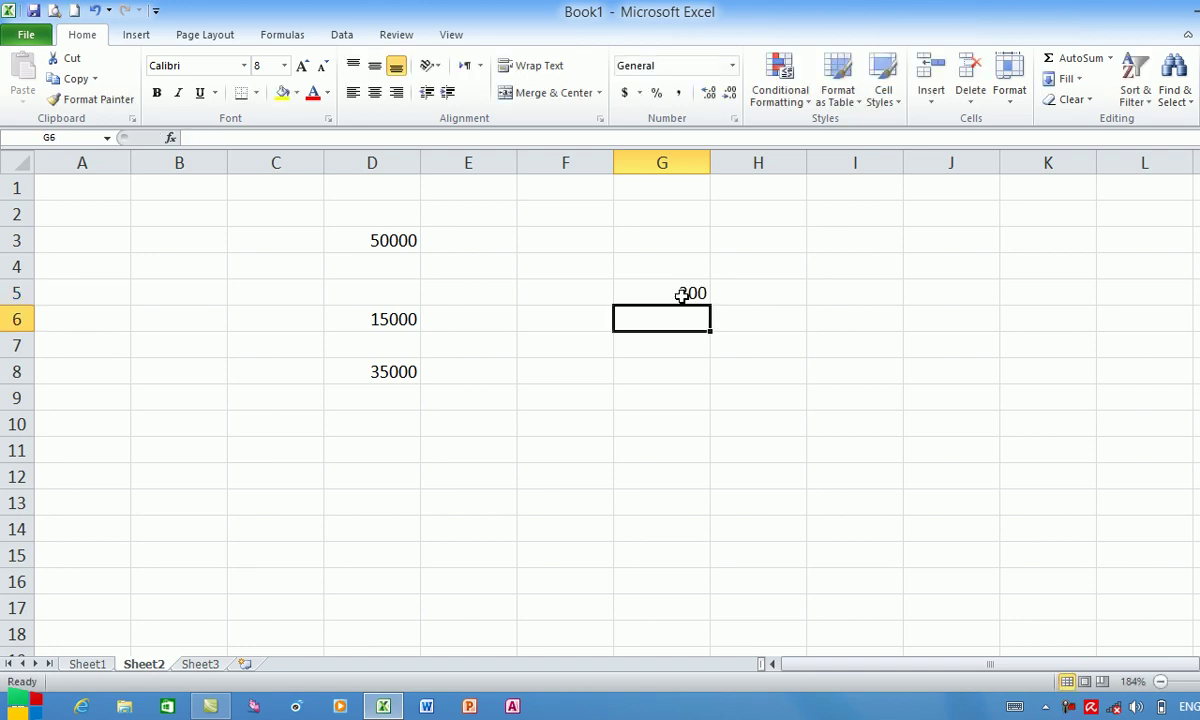
{"action": "type", "text": "400"}
{"action": "key", "text": "Return"}
{"action": "type", "text": "5"}
{"action": "key", "text": "BackSpace"}
{"action": "type", "text": "8000"}
{"action": "key", "text": "BackSpace"}
{"action": "key", "text": "Return"}
{"action": "type", "text": "1000"}
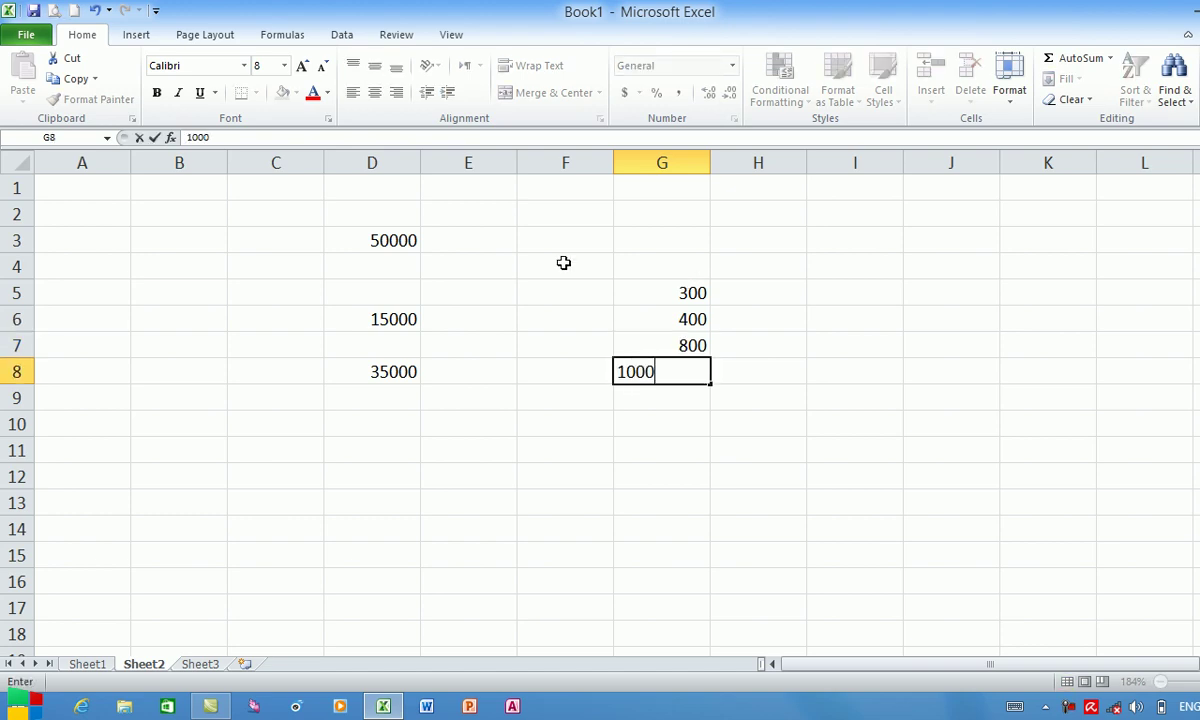
{"action": "key", "text": "Return"}
{"action": "type", "text": "300"}
{"action": "key", "text": "Return"}
{"action": "type", "text": "2000"}
{"action": "key", "text": "BackSpace"}
{"action": "key", "text": "Return"}
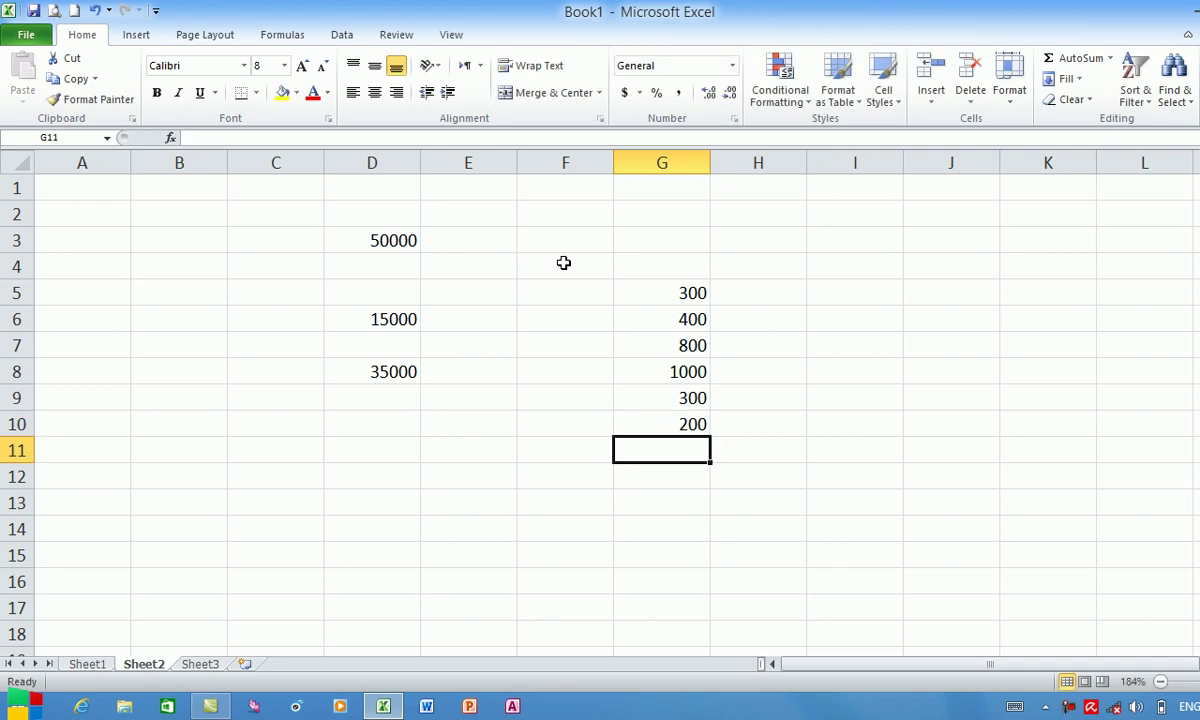
Enter =SUM(G5:G10) in G11.
{"action": "type", "text": "="}
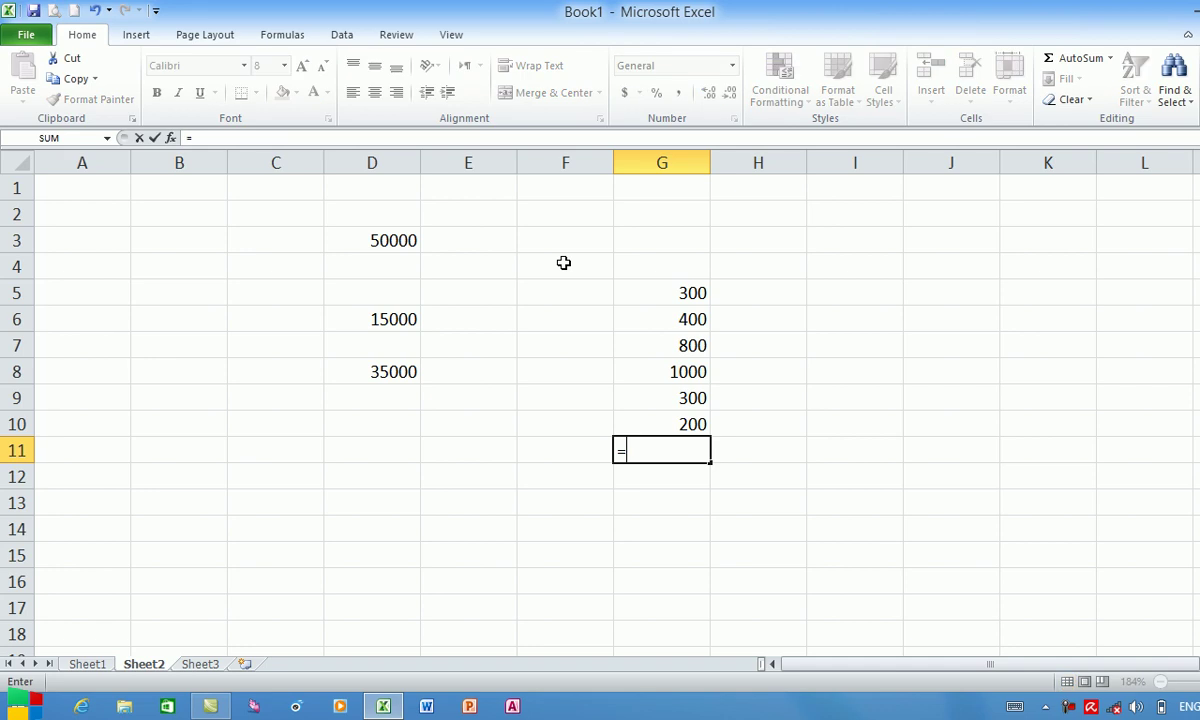
{"action": "type", "text": "sum"}
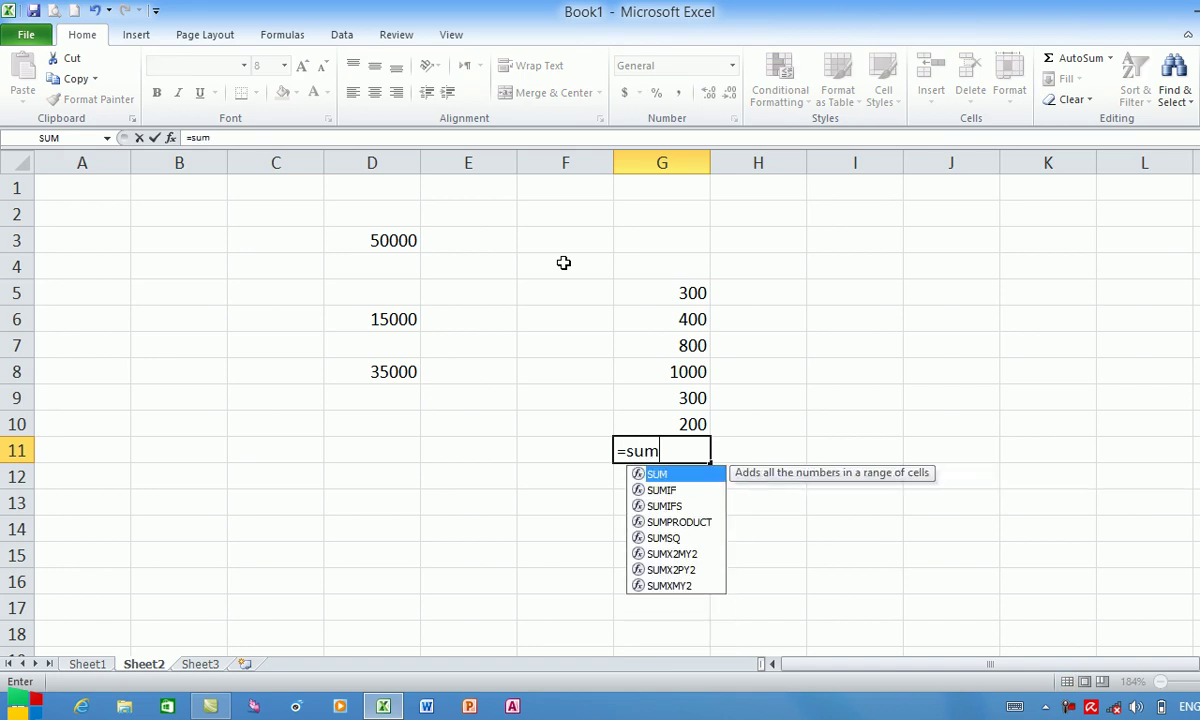
{"action": "type", "text": "("}
{"action": "left_click_drag", "start_coordinate": [637, 295], "coordinate": [664, 427]}
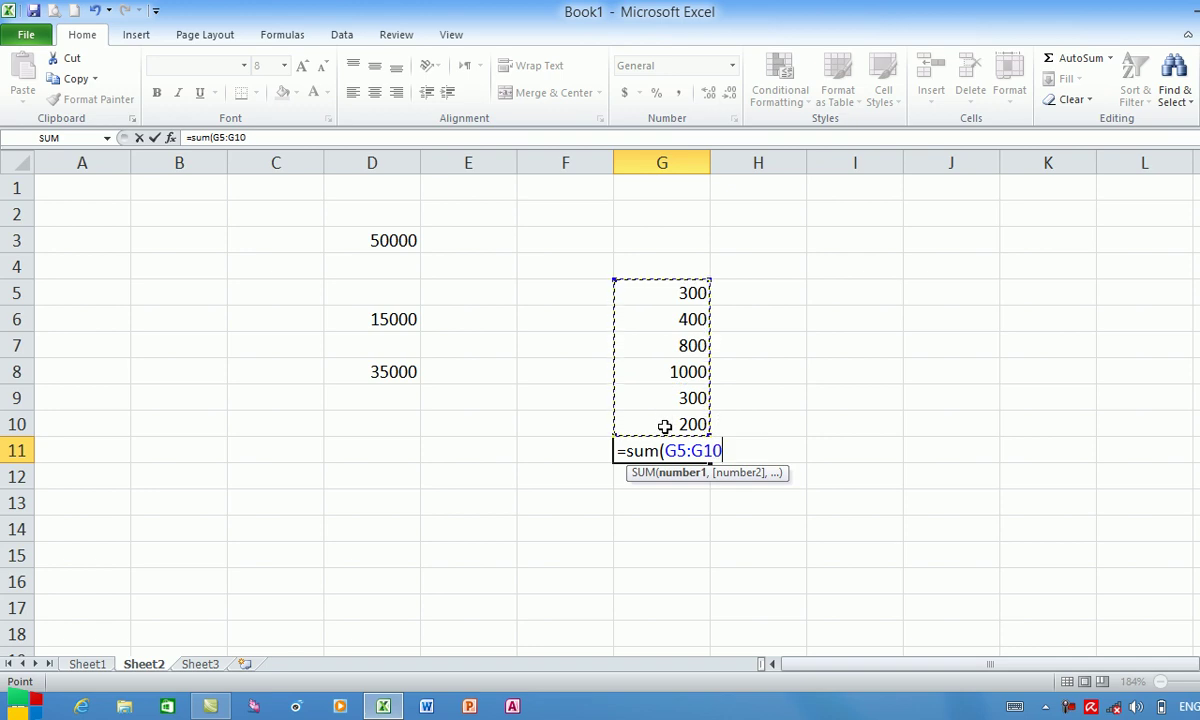
{"action": "type", "text": ")"}
{"action": "key", "text": "Return"}
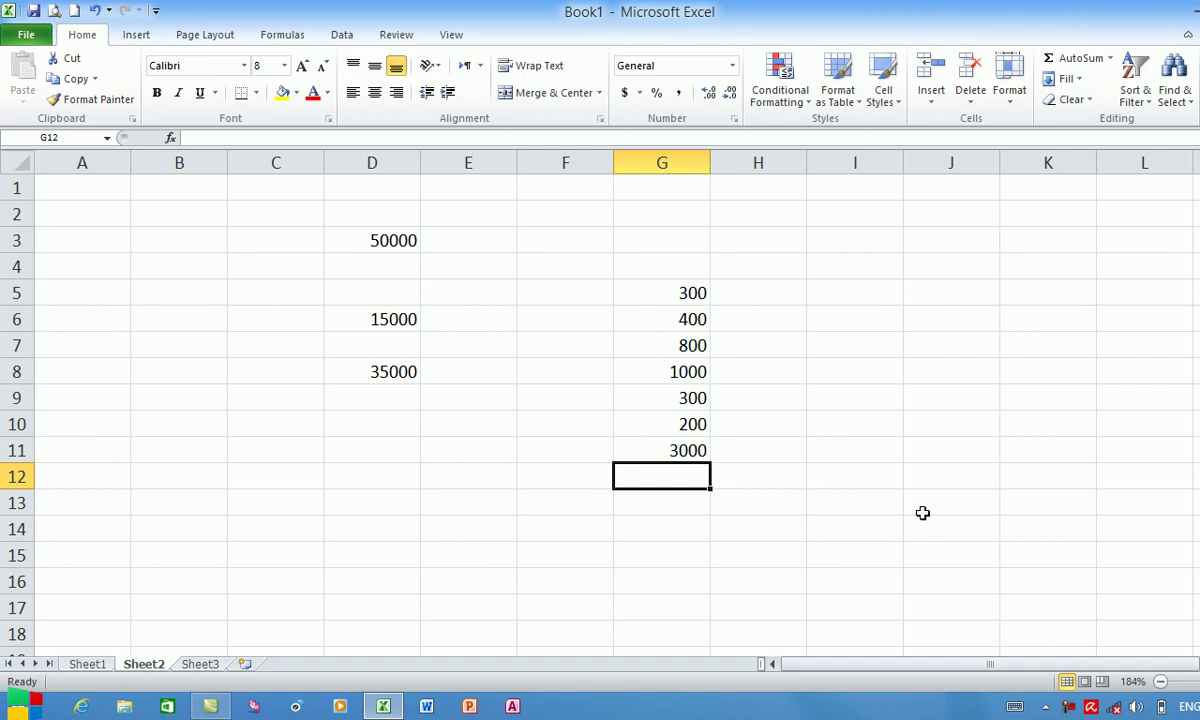
Select G5:G10 to confirm the status-bar sum matches the 3000 total.
{"action": "left_click", "coordinate": [921, 476]}
{"action": "left_click", "coordinate": [714, 560]}
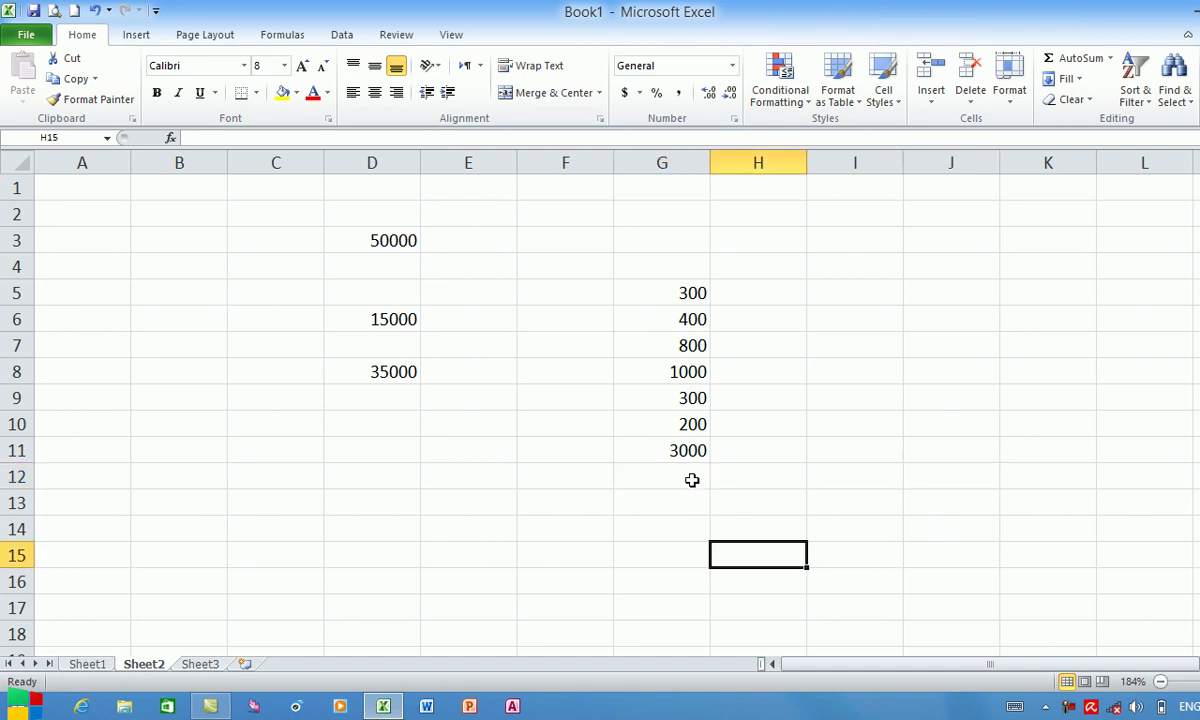
{"action": "left_click_drag", "start_coordinate": [675, 293], "coordinate": [681, 422]}
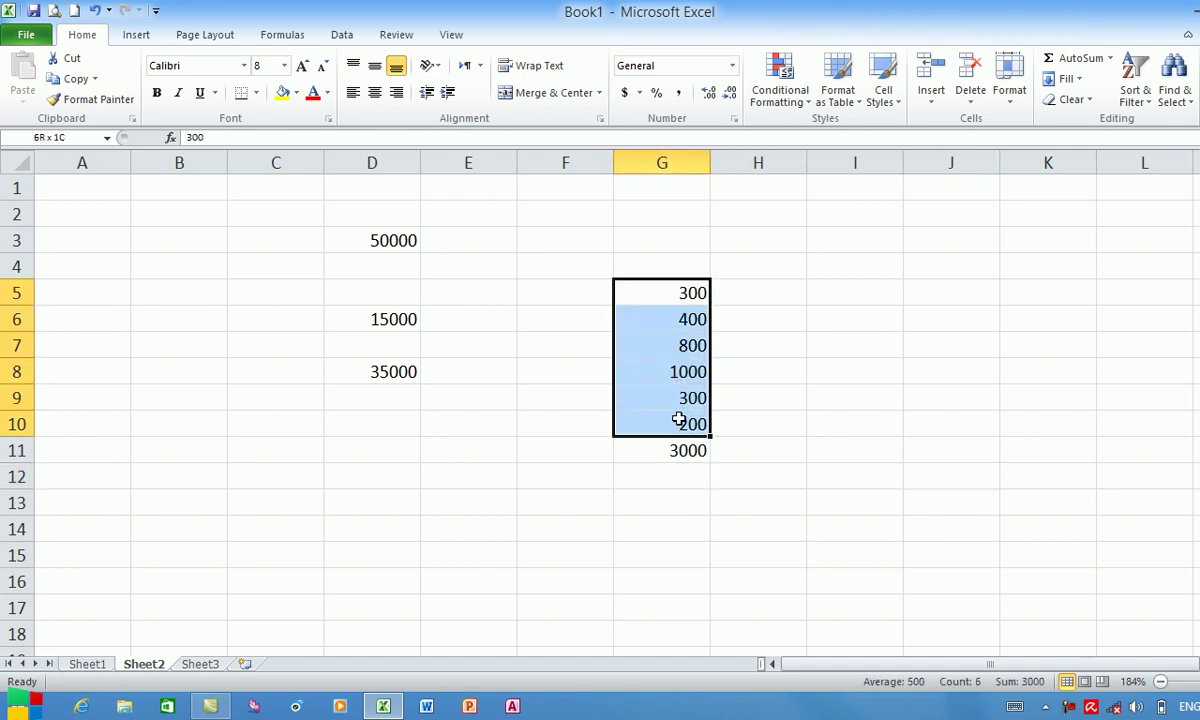
{"action": "left_click", "coordinate": [753, 479]}
{"action": "left_click", "coordinate": [954, 533]}
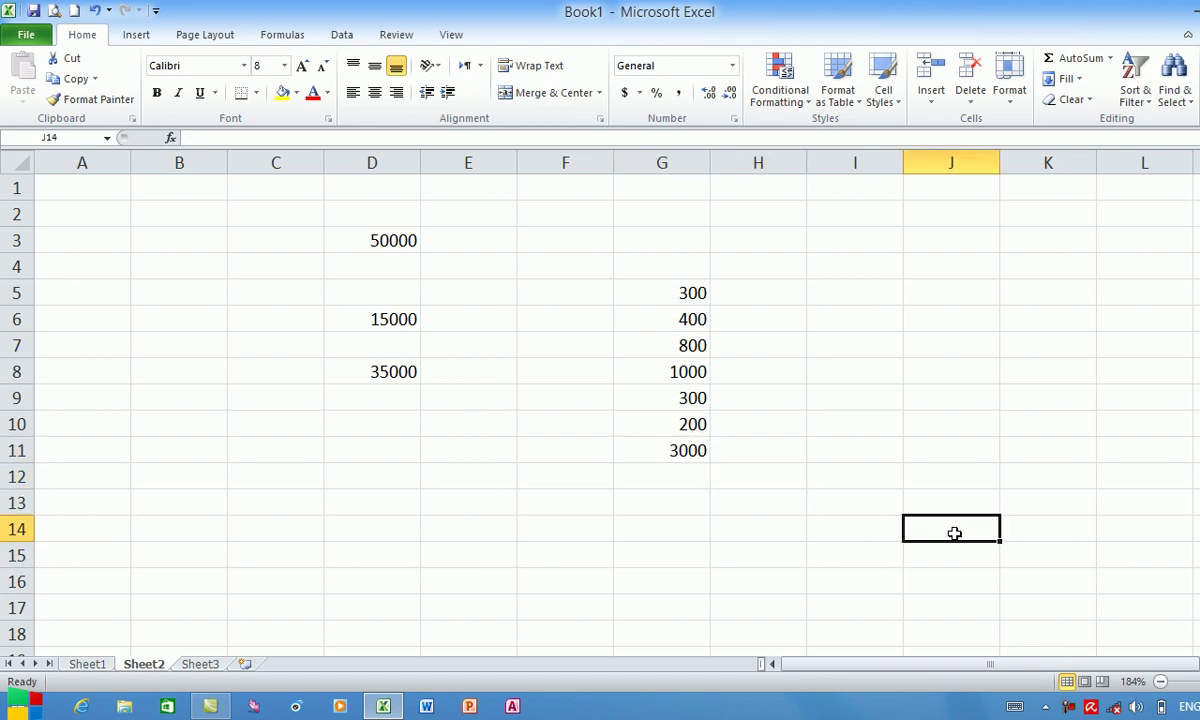
Enter =G11*25/100 in G12 so it displays 750.
{"action": "left_click", "coordinate": [715, 500]}
{"action": "left_click", "coordinate": [655, 476]}
{"action": "type", "text": "="}
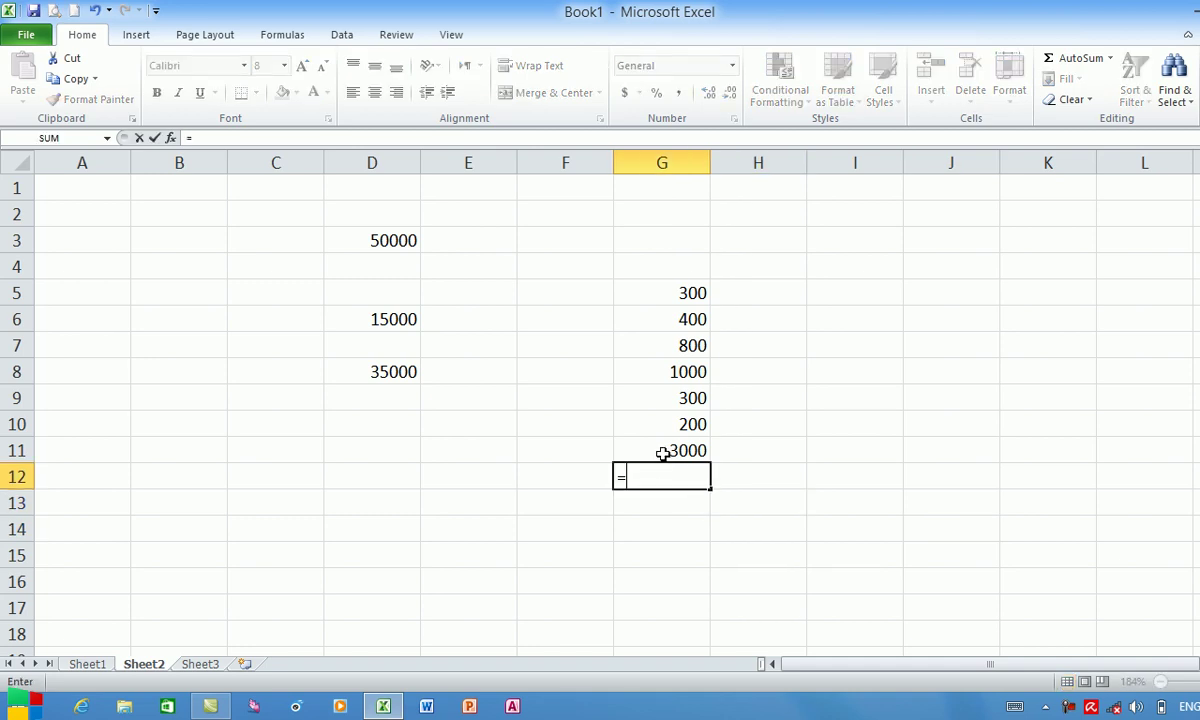
{"action": "left_click", "coordinate": [663, 451]}
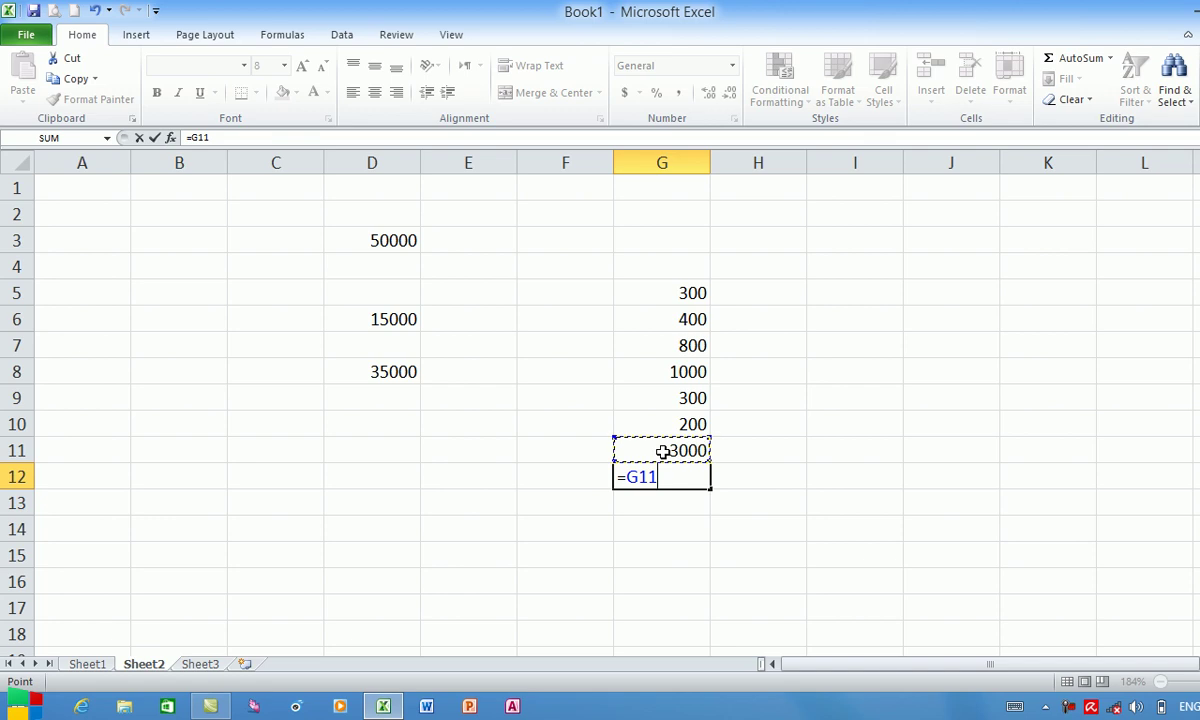
{"action": "type", "text": "*"}
{"action": "type", "text": "25/1-"}
{"action": "key", "text": "BackSpace"}
{"action": "type", "text": "00"}
{"action": "key", "text": "Return"}
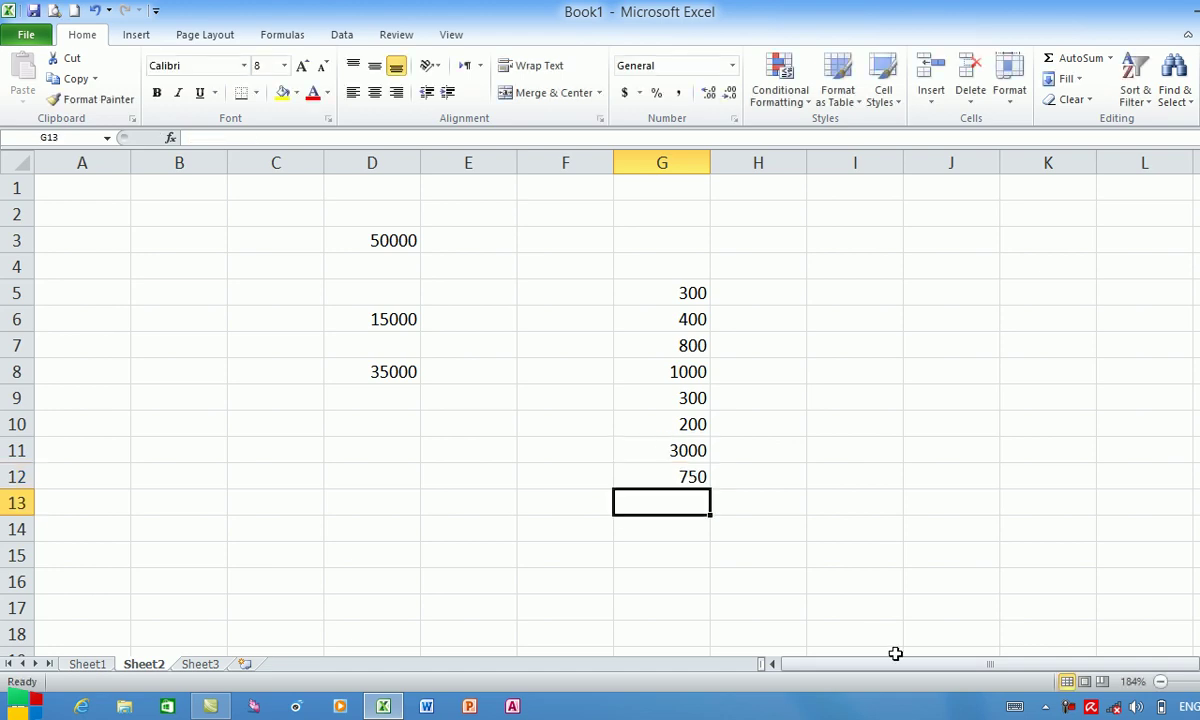
{"action": "left_click", "coordinate": [867, 582]}
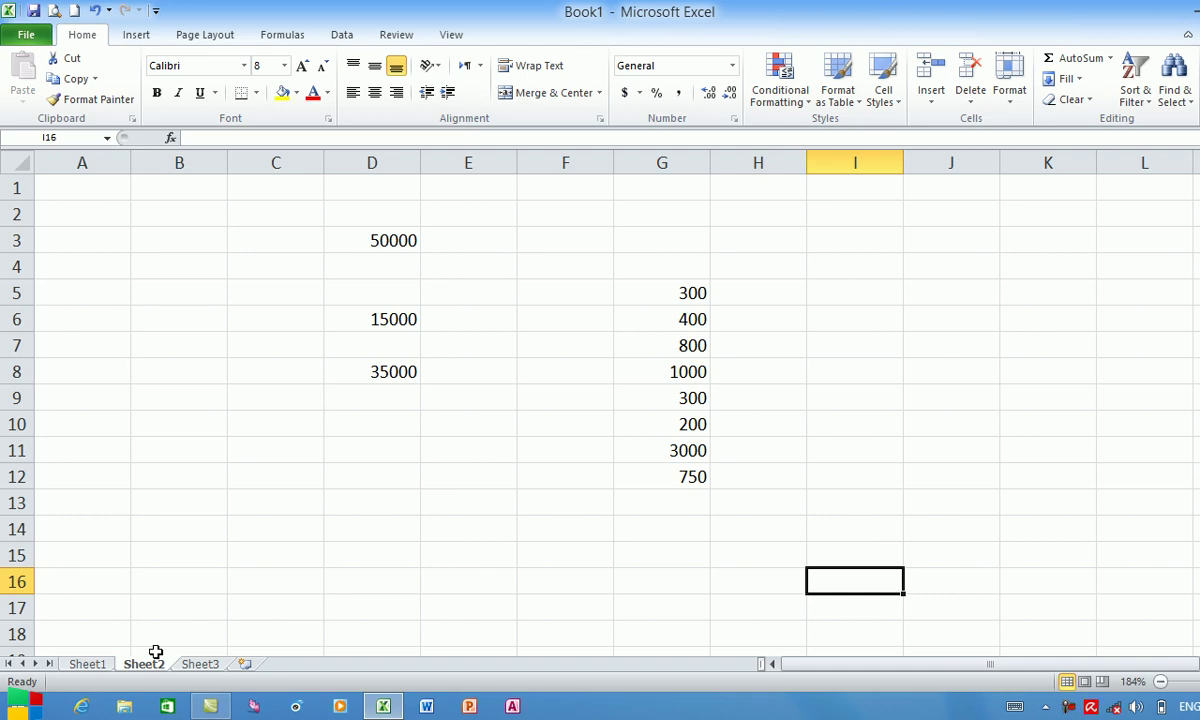
Switch to Sheet1 and check C3's number format, leaving it as Percentage.
{"action": "left_click", "coordinate": [110, 667]}
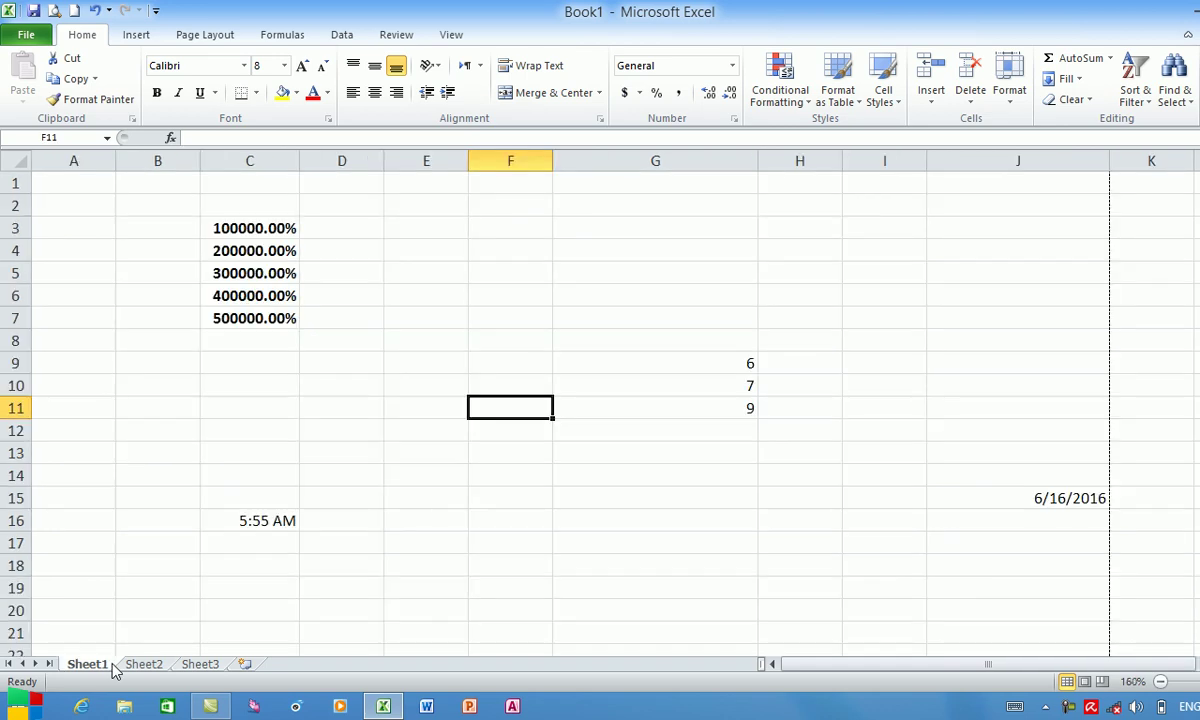
{"action": "left_click", "coordinate": [283, 222]}
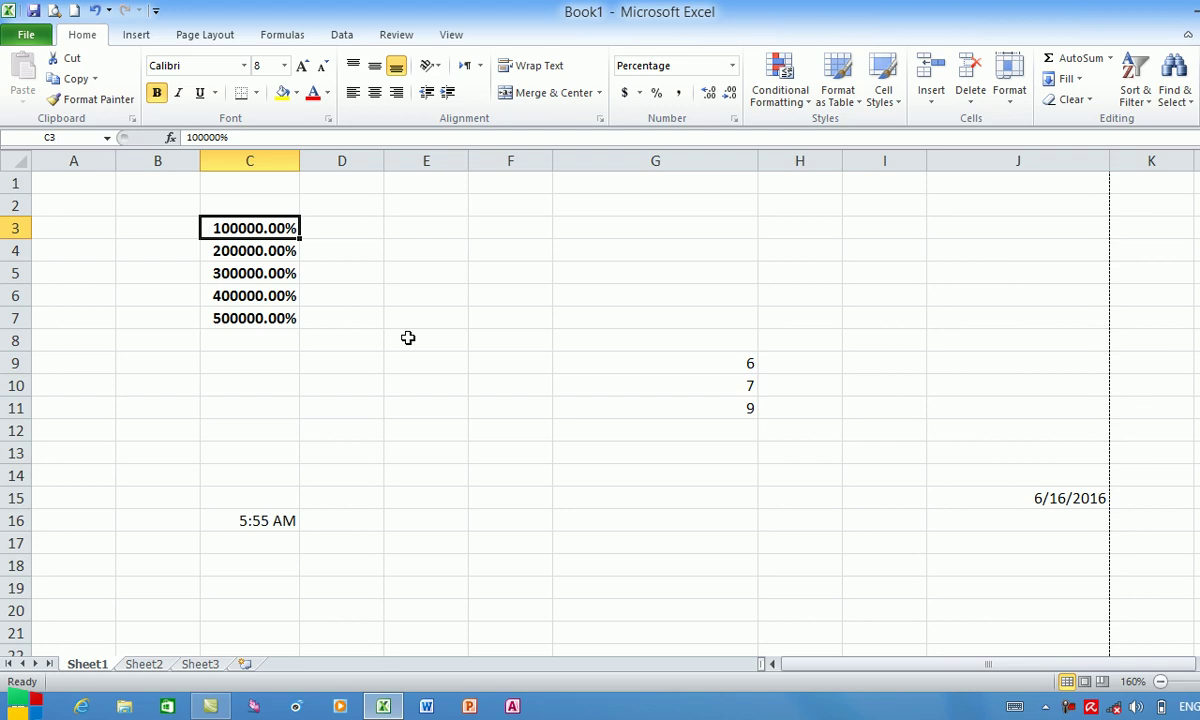
{"action": "left_click", "coordinate": [731, 66]}
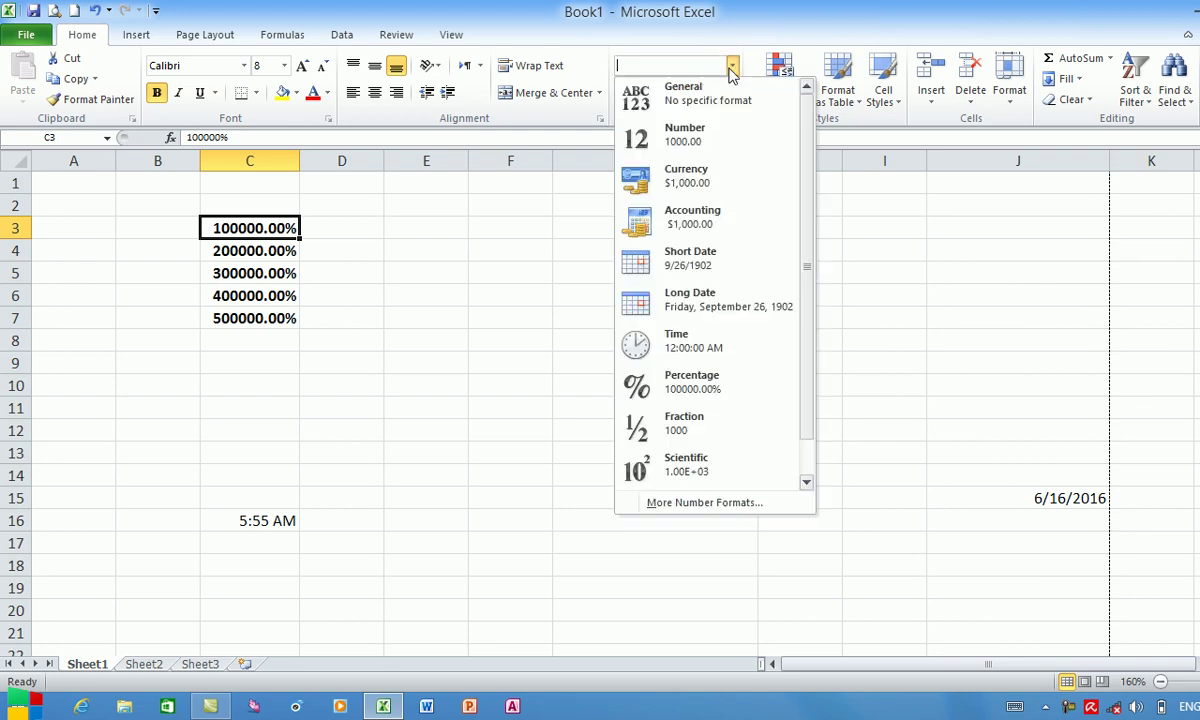
{"action": "left_click", "coordinate": [720, 405]}
Apply the Fraction format to C3:C7 so they read 1000 through 5000.
{"action": "left_click", "coordinate": [316, 265]}
{"action": "left_click_drag", "start_coordinate": [263, 229], "coordinate": [283, 255]}
{"action": "left_click_drag", "start_coordinate": [283, 300], "coordinate": [288, 318]}
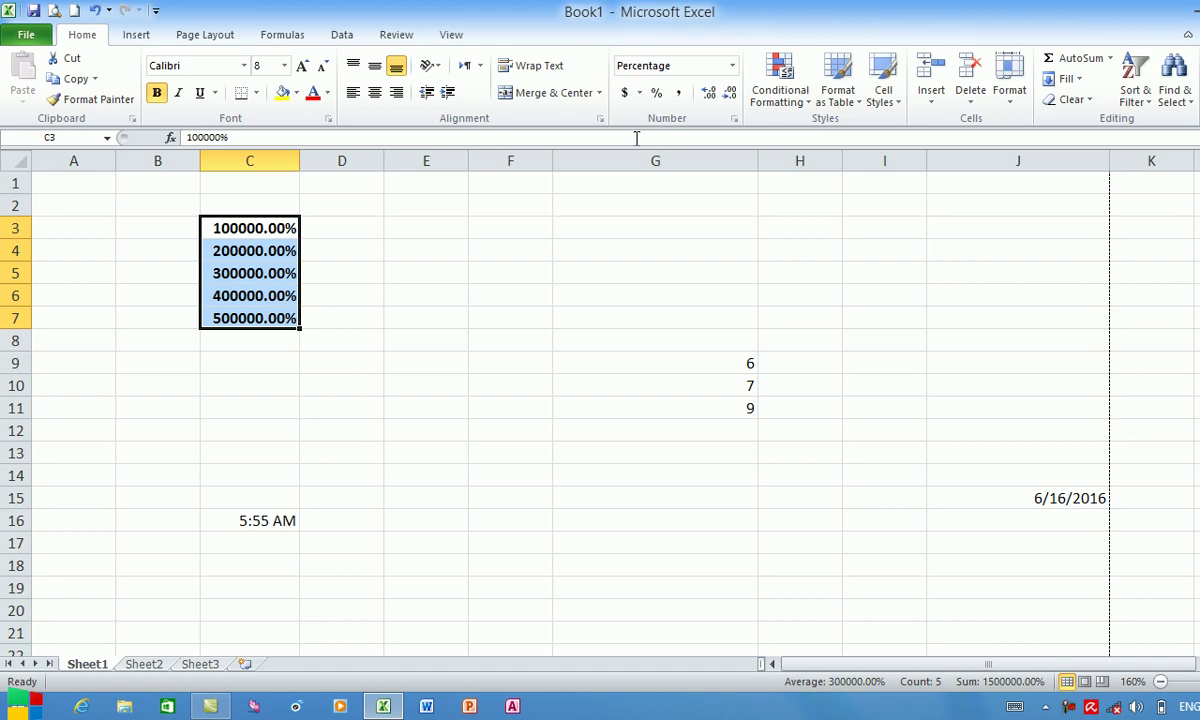
{"action": "left_click", "coordinate": [732, 66]}
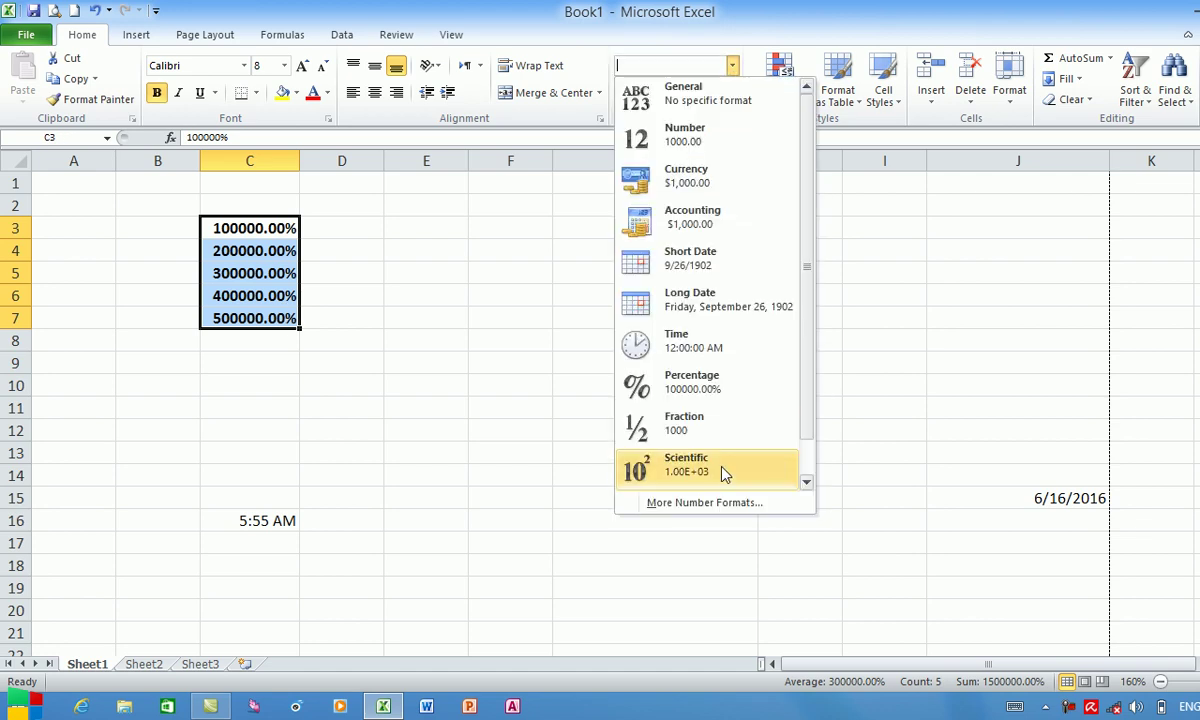
{"action": "left_click", "coordinate": [709, 422]}
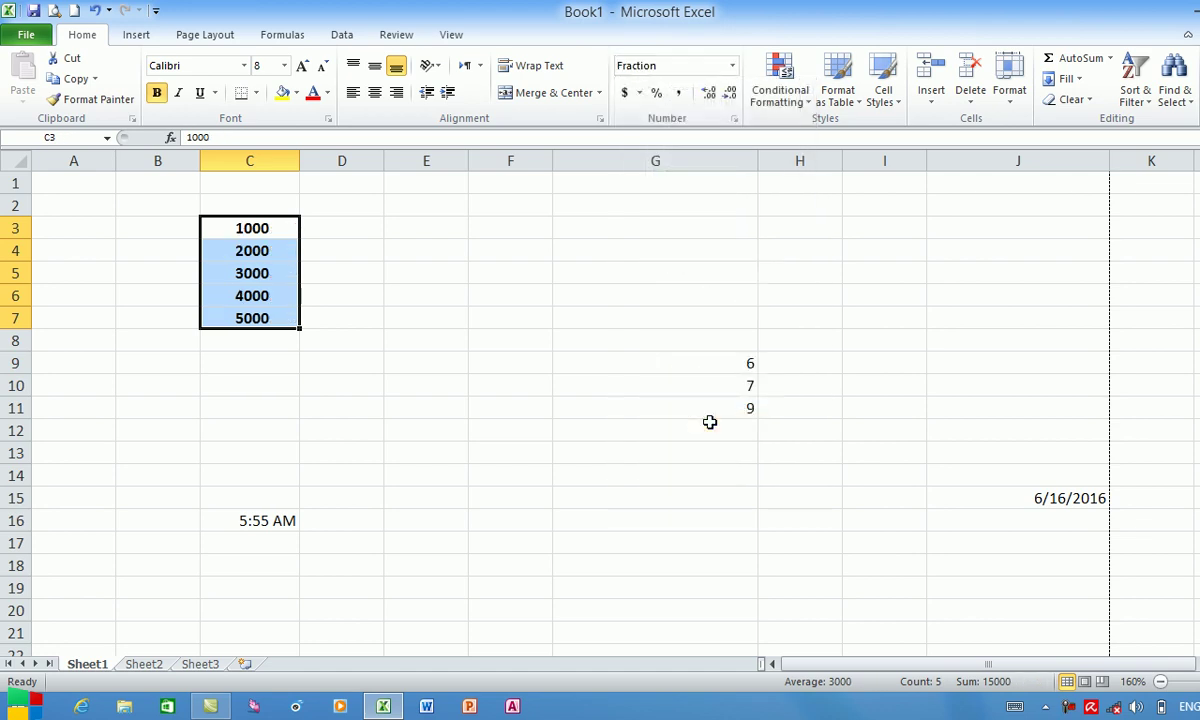
{"action": "left_click", "coordinate": [650, 405]}
{"action": "left_click", "coordinate": [462, 407]}
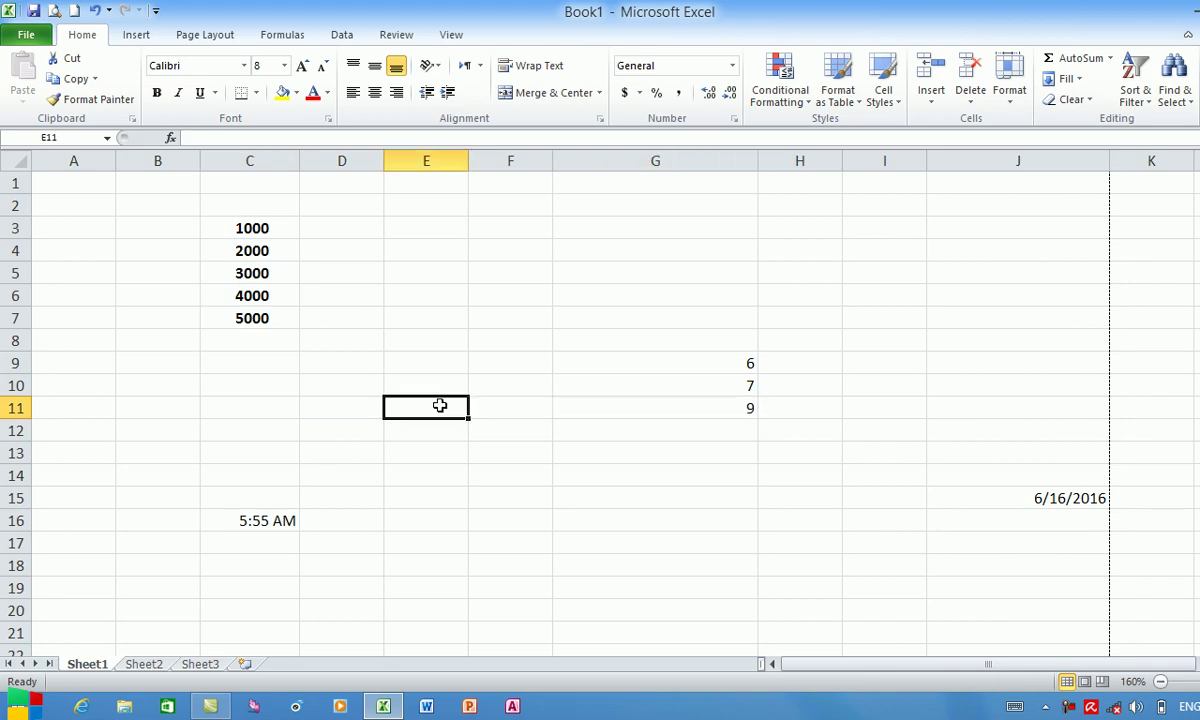
Type 4/9 into E11 so it becomes the date 9-Apr.
{"action": "type", "text": "4/9"}
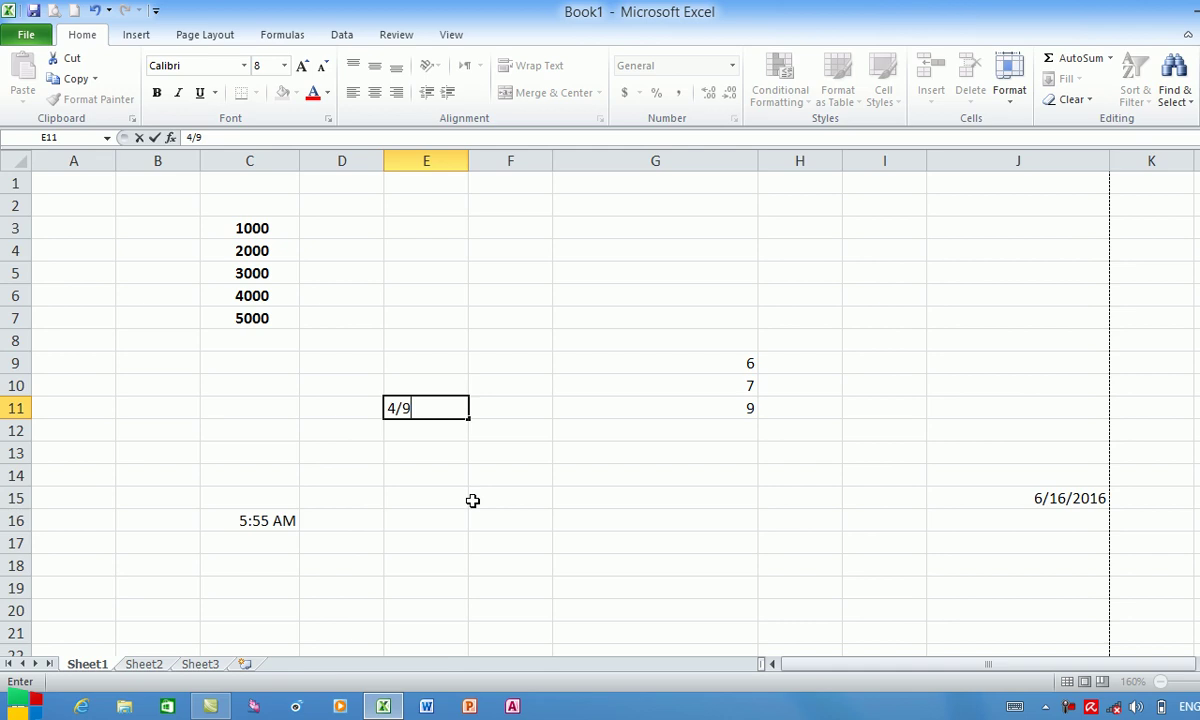
{"action": "left_click", "coordinate": [258, 245]}
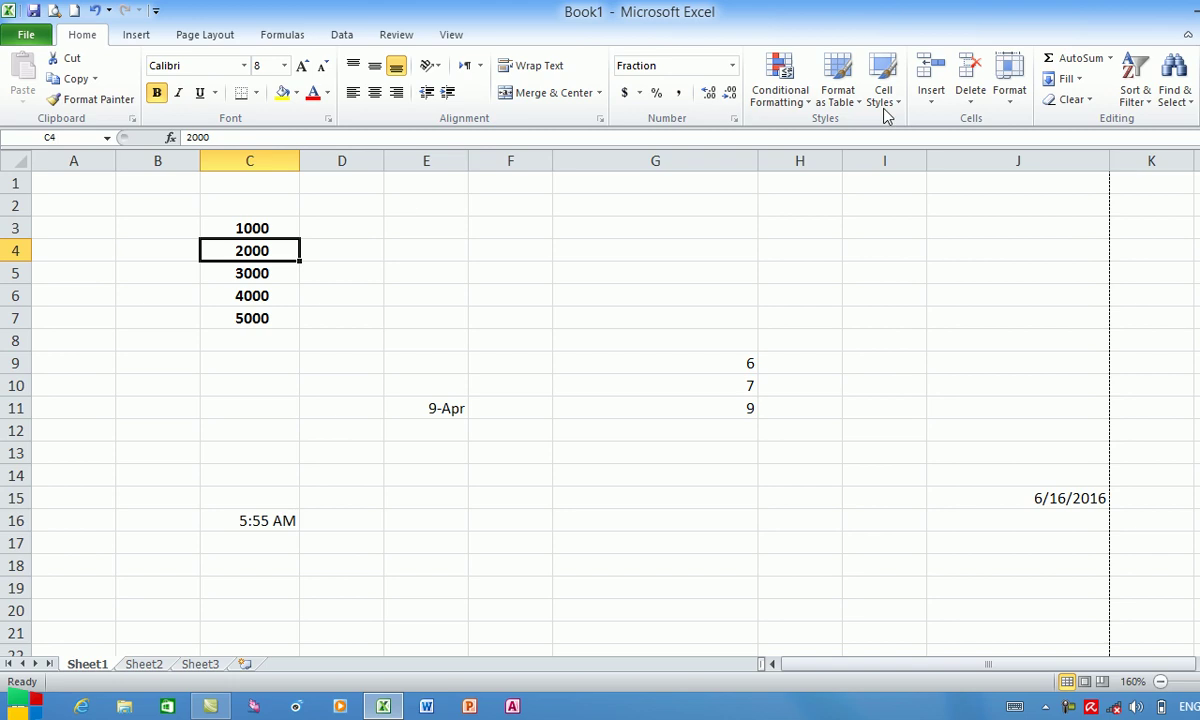
{"action": "left_click", "coordinate": [732, 66]}
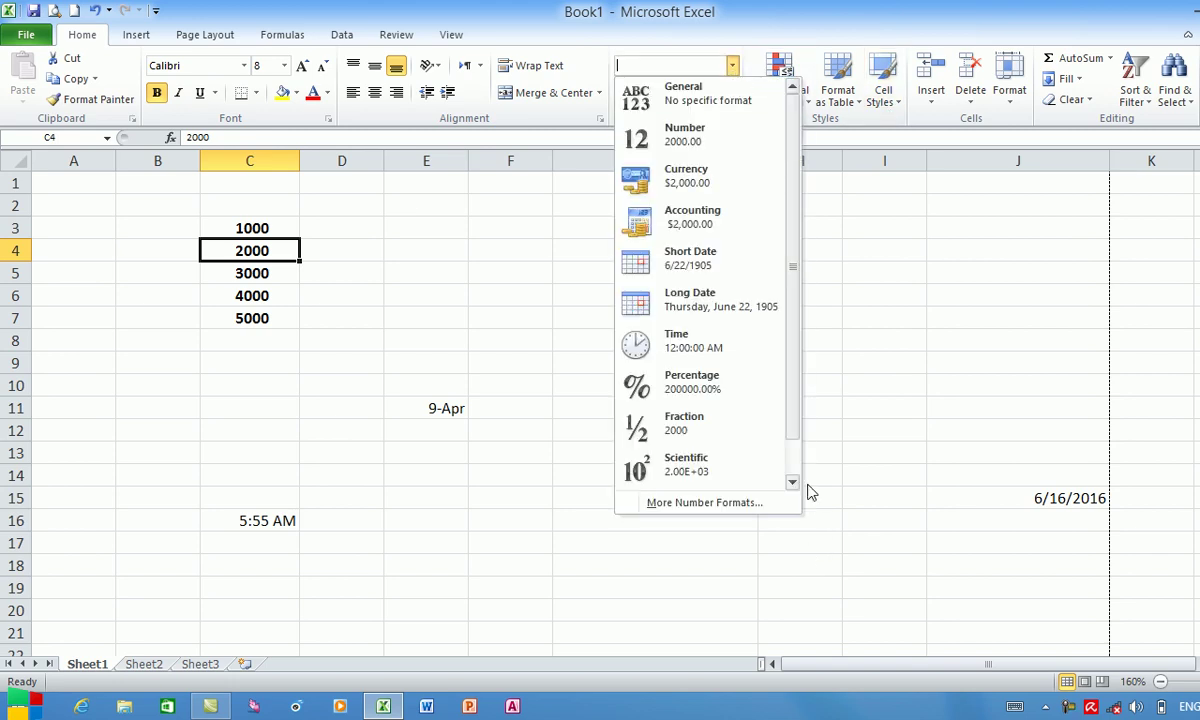
Apply the Scientific format to C3:C7, showing 1.00E+03 through 5.00E+03.
{"action": "scroll", "coordinate": [797, 430], "scroll_direction": "down", "scroll_amount": 1}
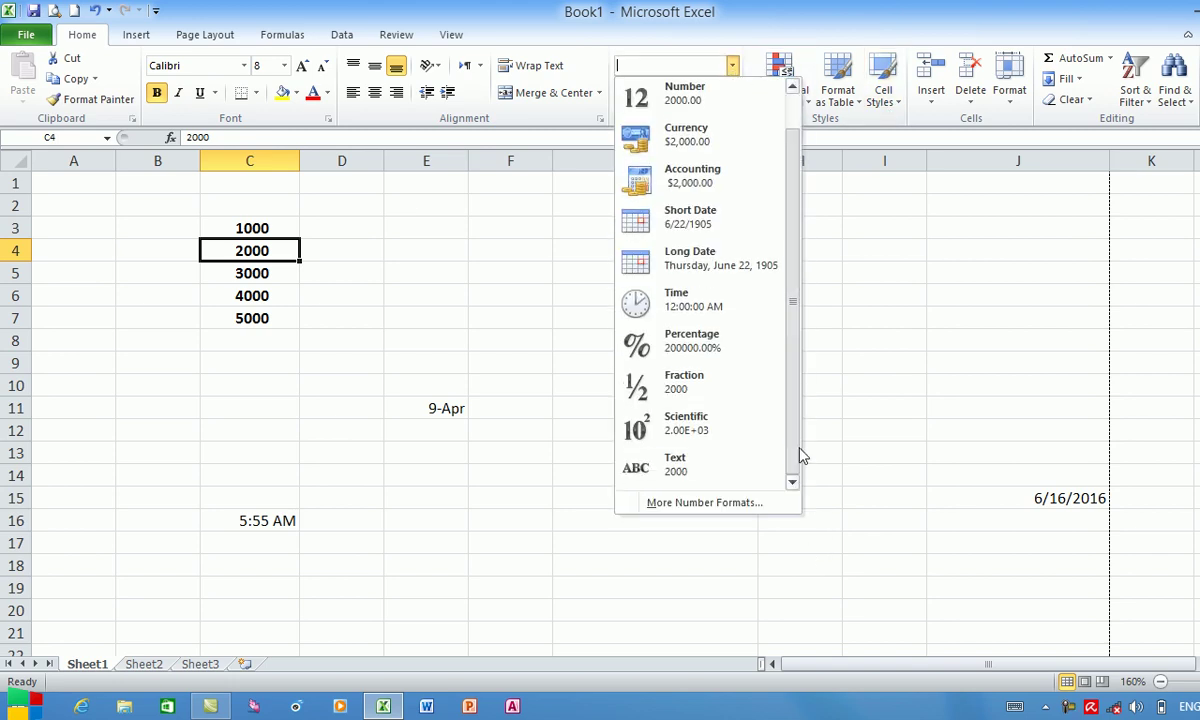
{"action": "left_click", "coordinate": [353, 384]}
{"action": "left_click_drag", "start_coordinate": [254, 222], "coordinate": [262, 308]}
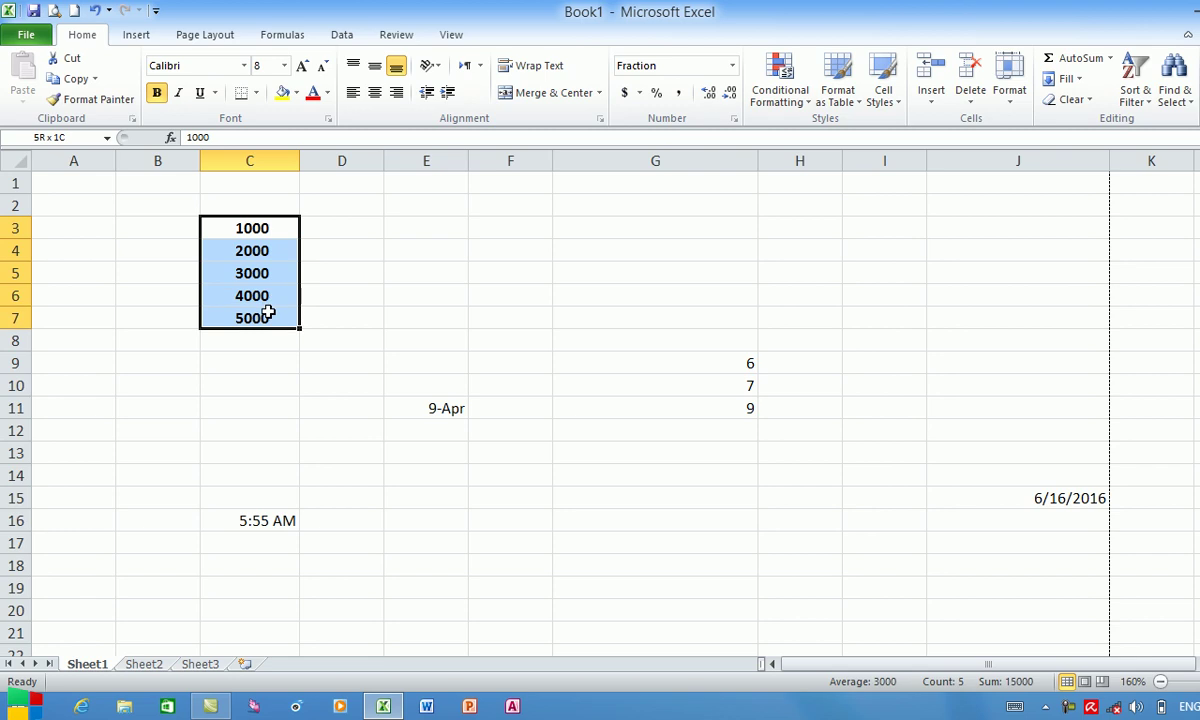
{"action": "left_click", "coordinate": [732, 66]}
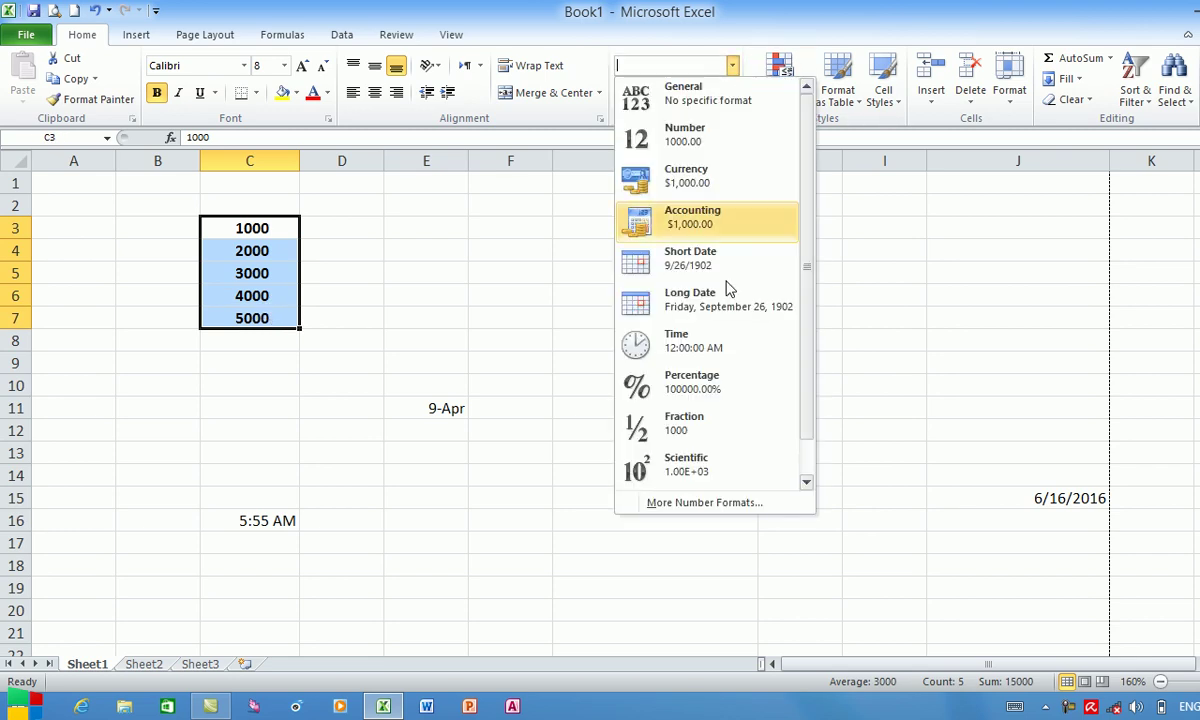
{"action": "left_click", "coordinate": [706, 478]}
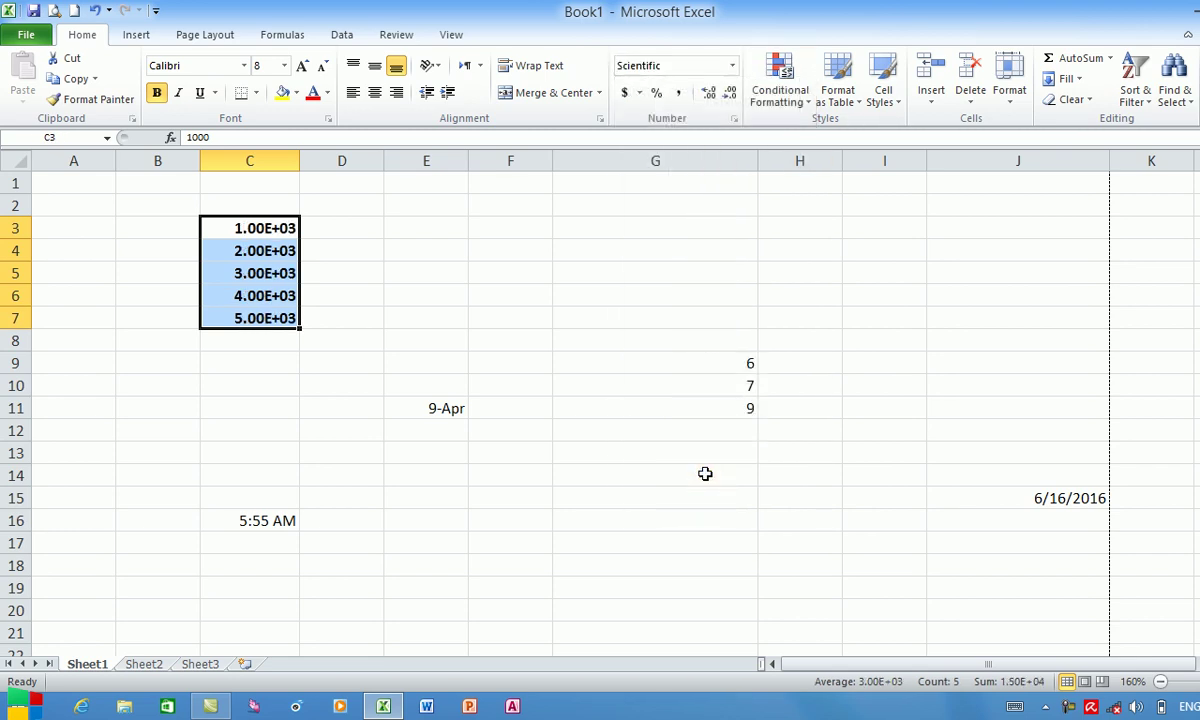
{"action": "left_click", "coordinate": [732, 66]}
{"action": "left_click", "coordinate": [806, 322]}
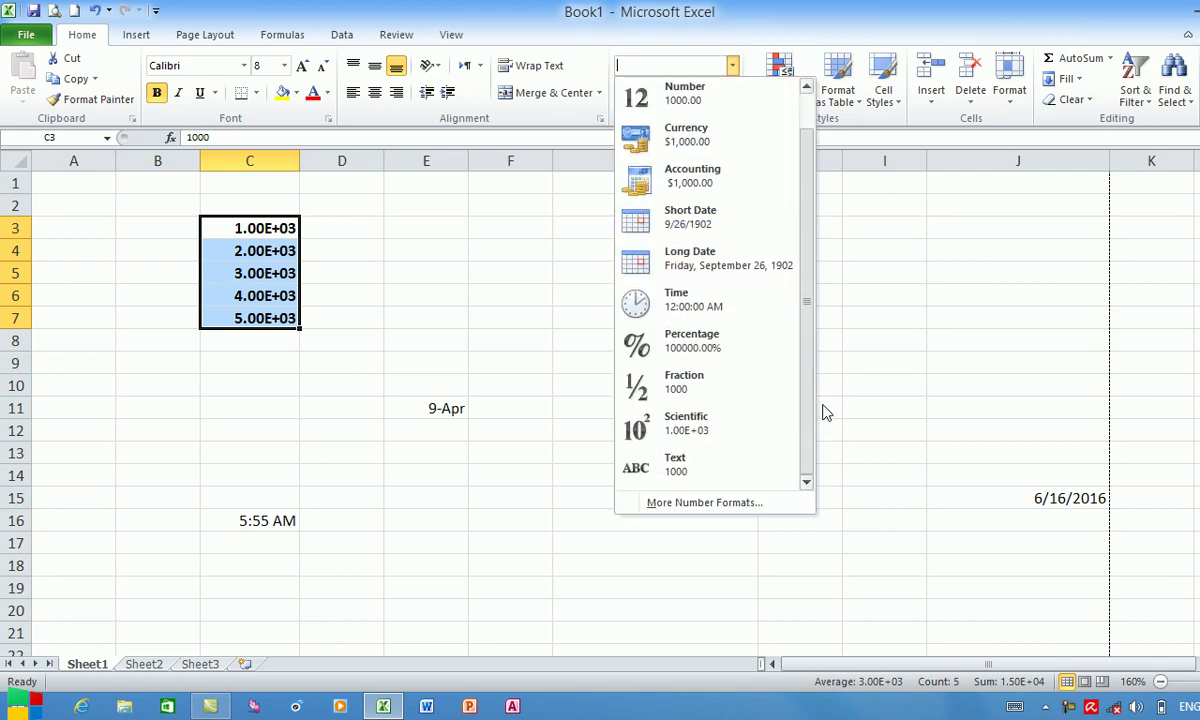
{"action": "left_click", "coordinate": [478, 481]}
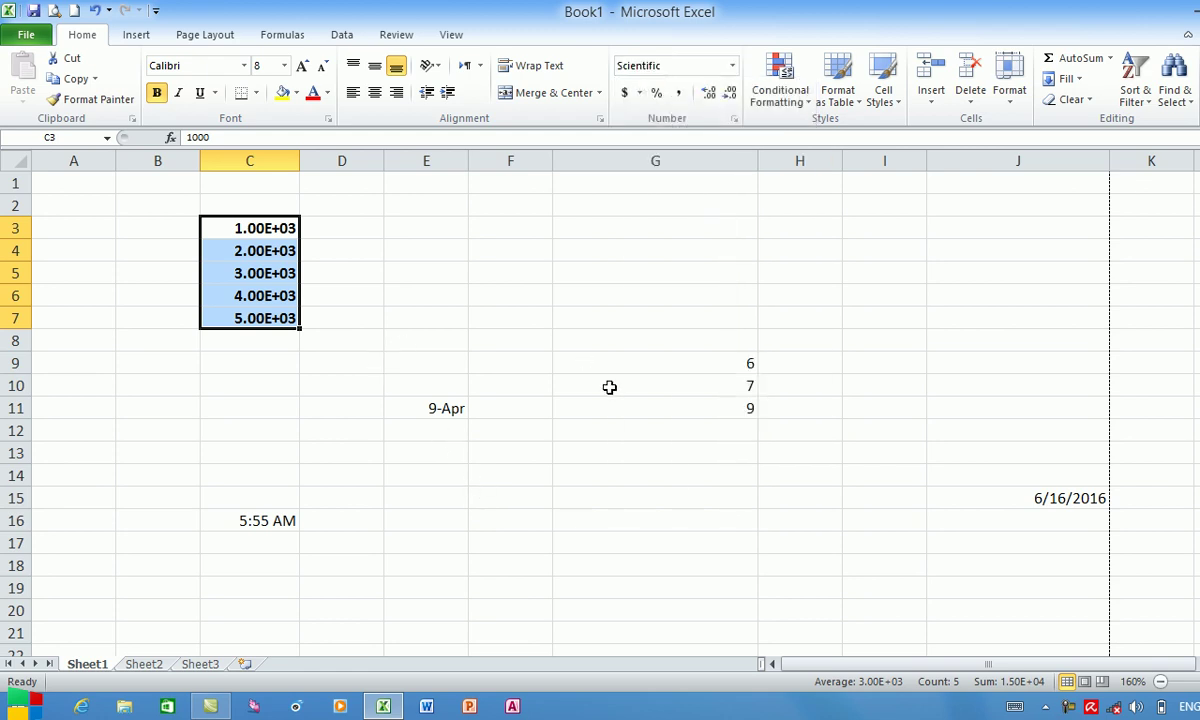
{"action": "left_click", "coordinate": [432, 256]}
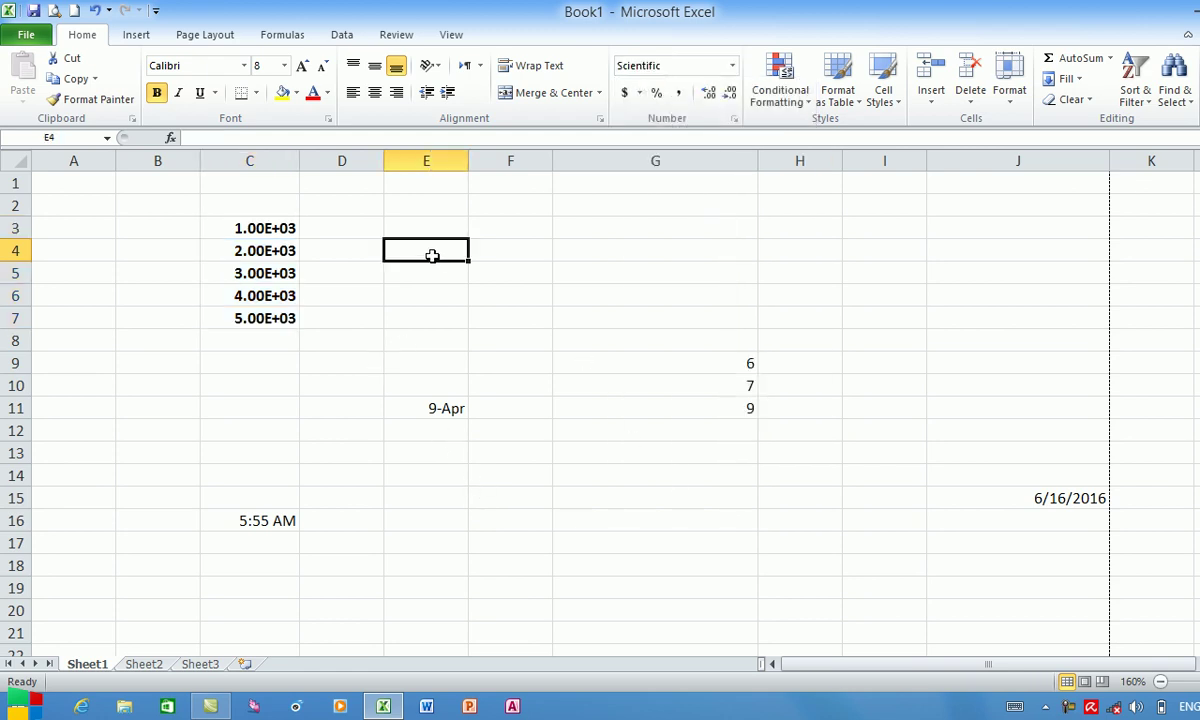
{"action": "left_click", "coordinate": [601, 119]}
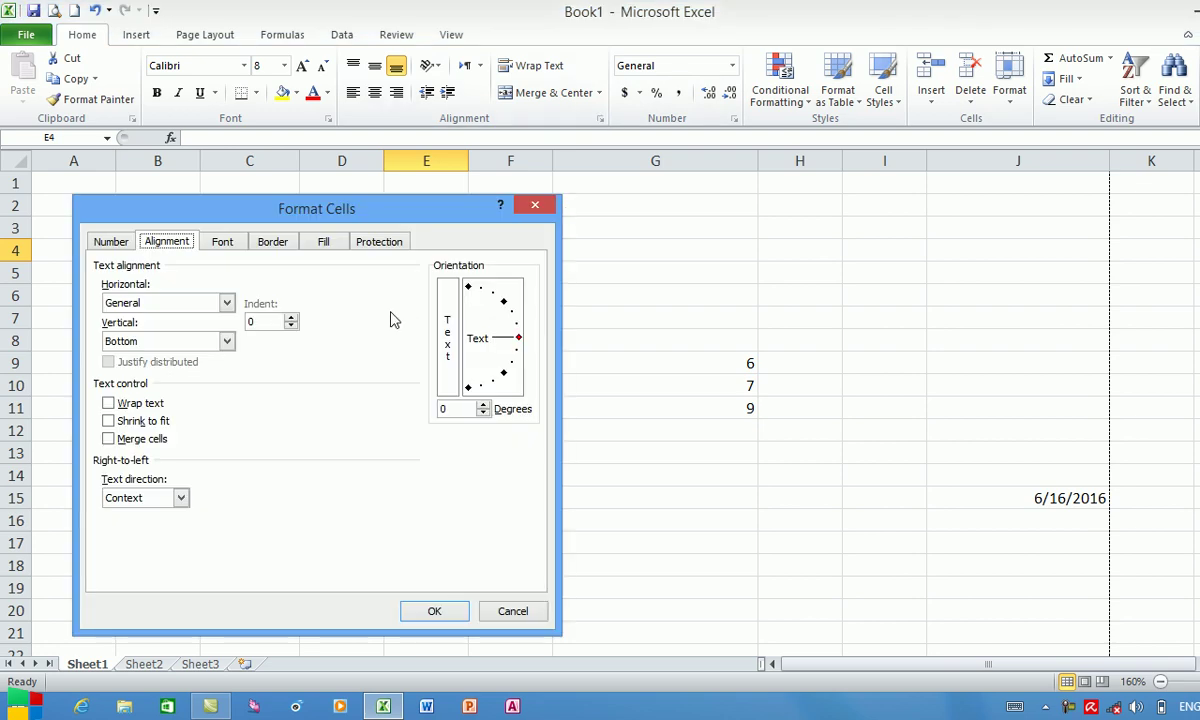
{"action": "left_click", "coordinate": [109, 242]}
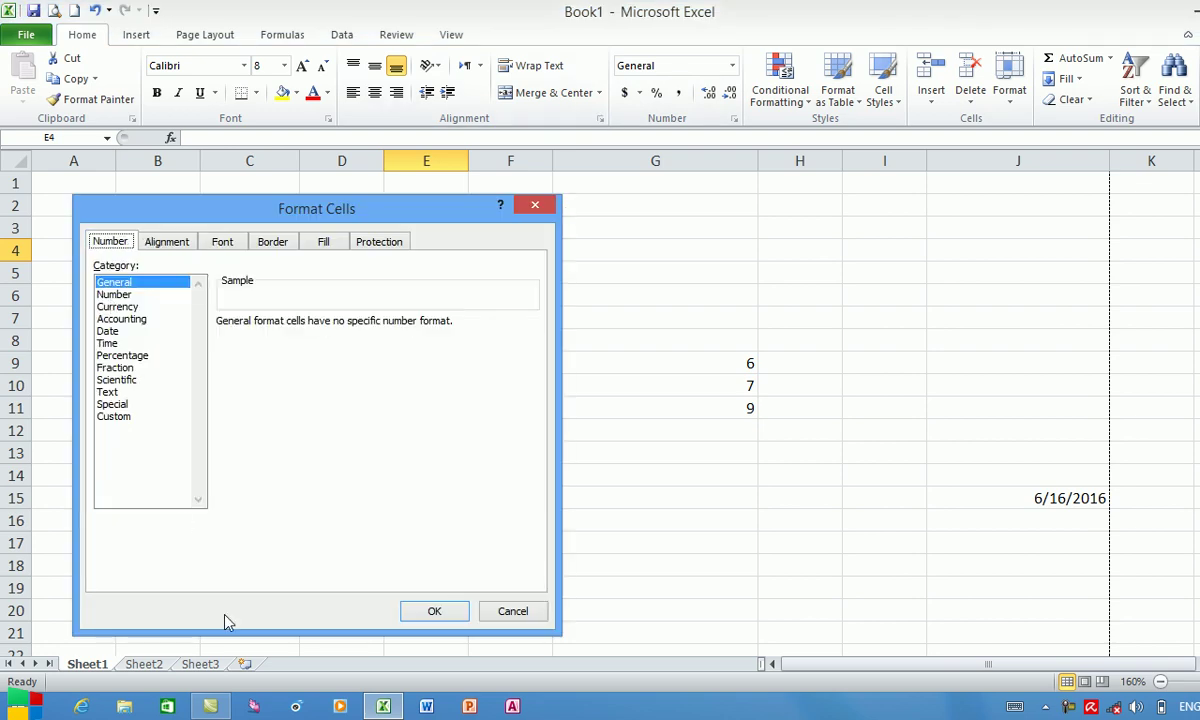
{"action": "left_click", "coordinate": [120, 416]}
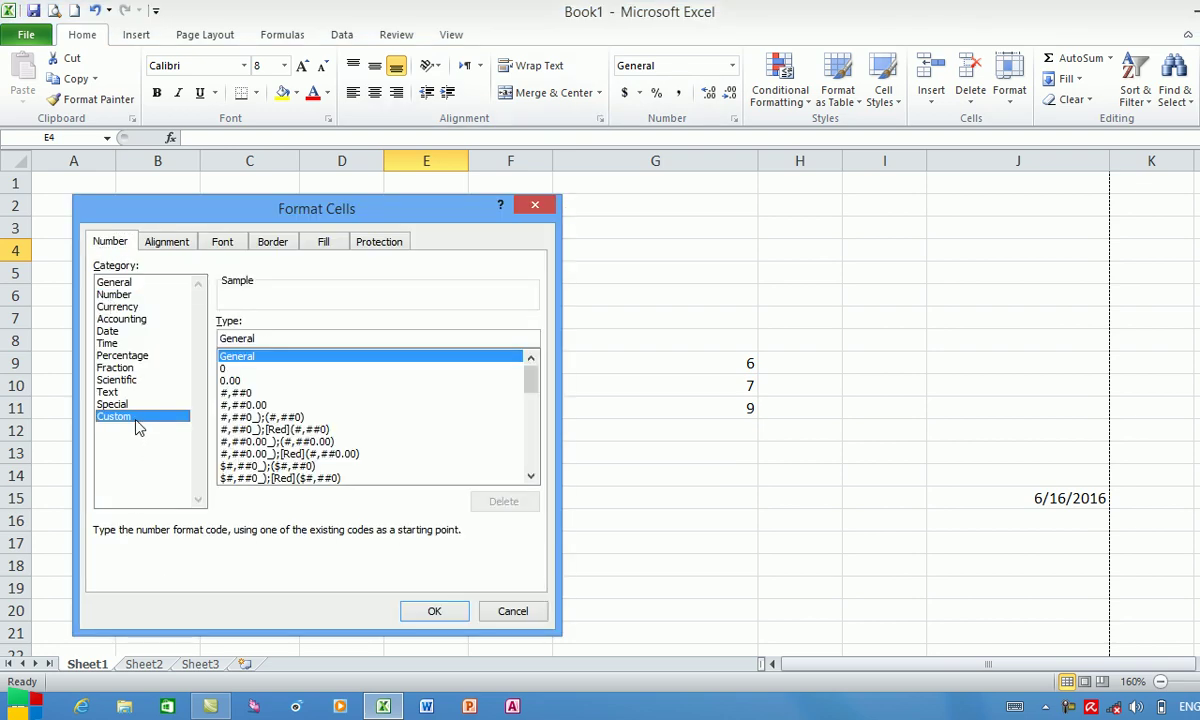
{"action": "left_click", "coordinate": [527, 616]}
{"action": "left_click", "coordinate": [720, 519]}
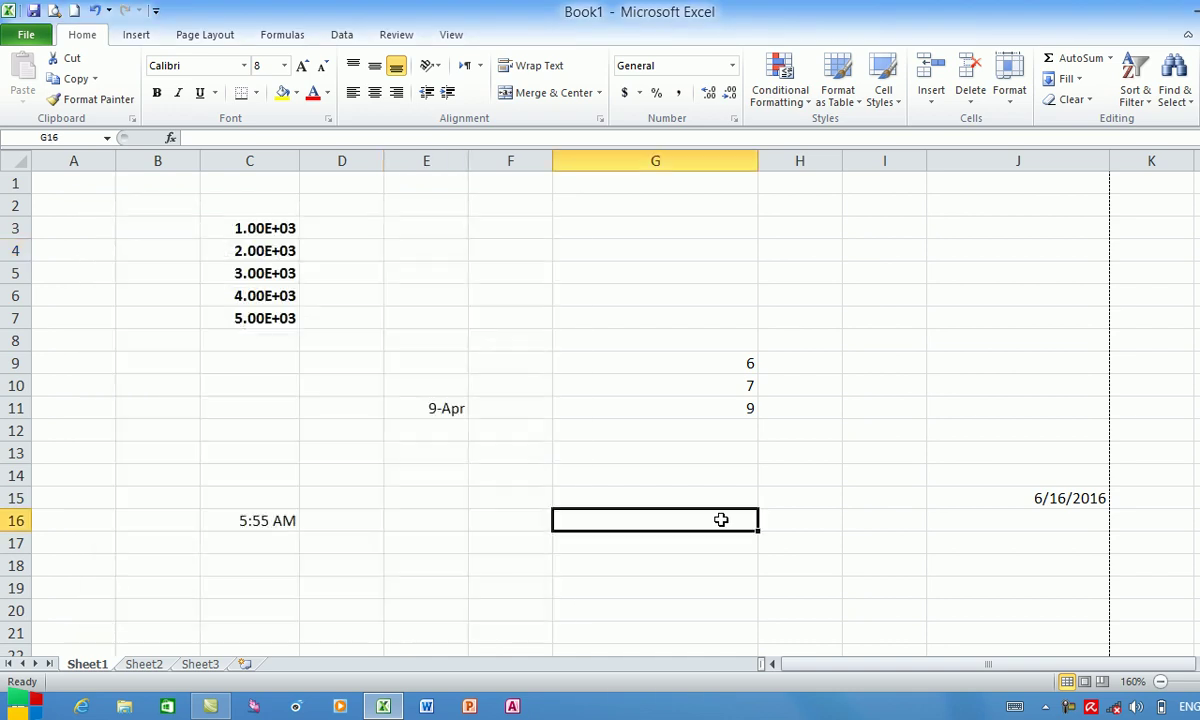
{"action": "left_click", "coordinate": [868, 407]}
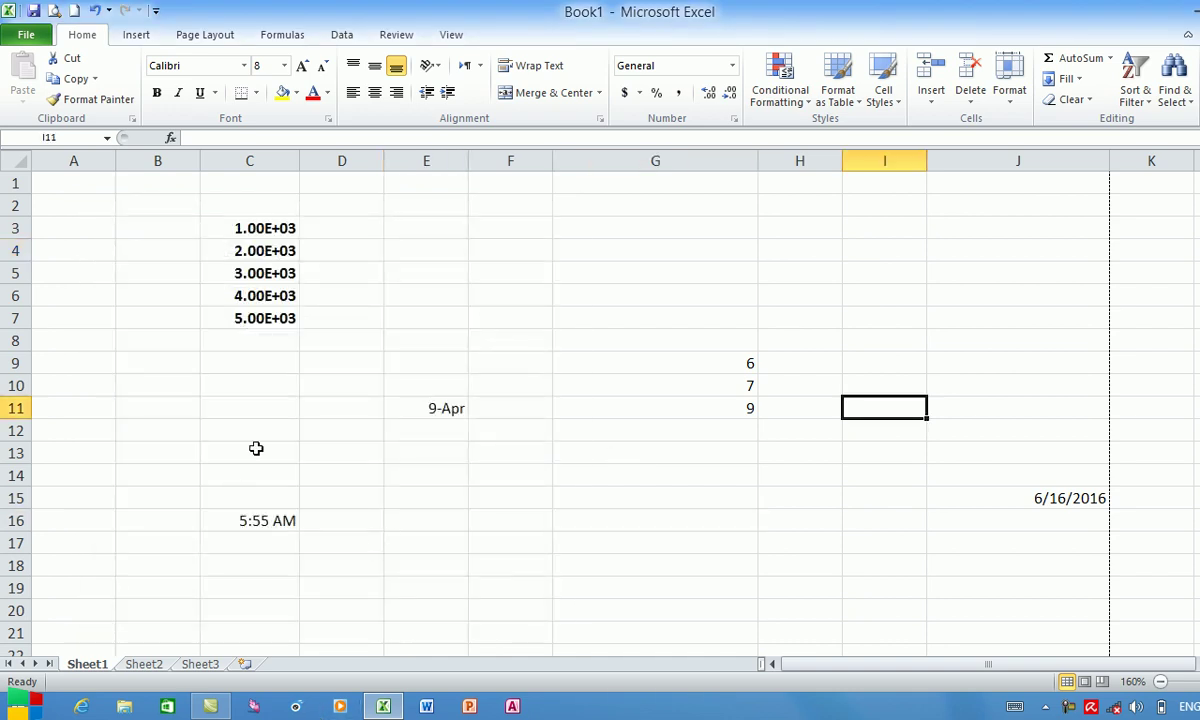
Go to Sheet3 in Normal view and enter 02/04/2017 in cell B4.
{"action": "left_click", "coordinate": [203, 665]}
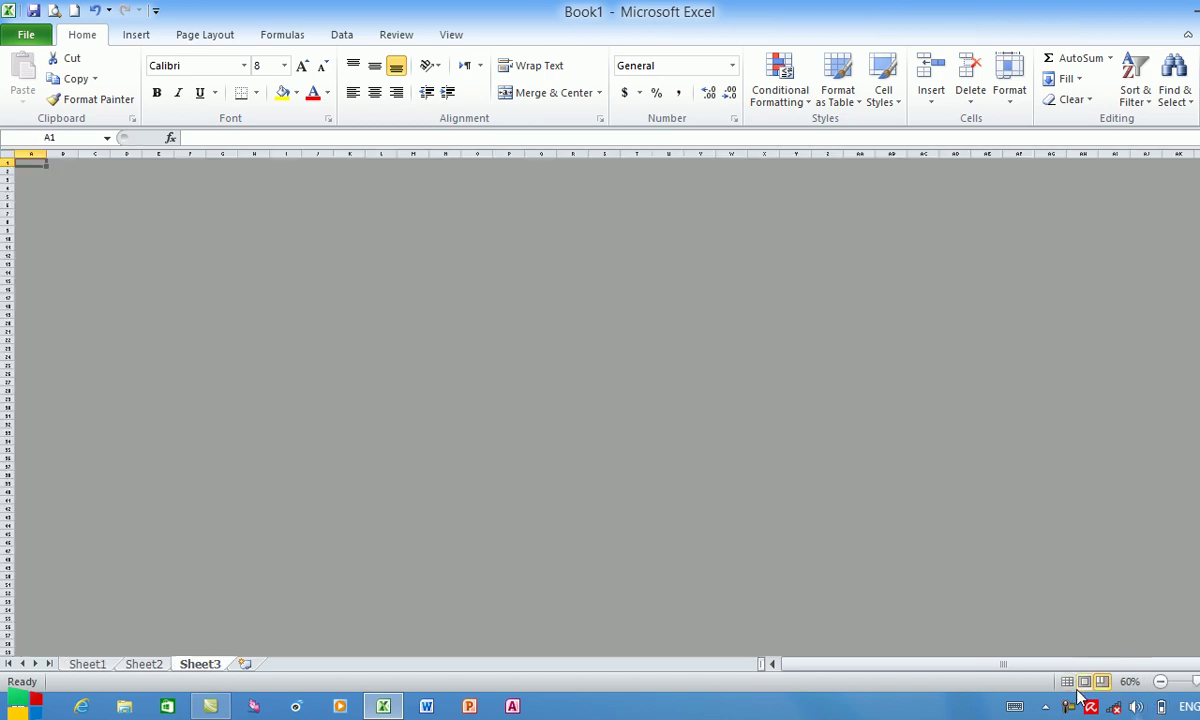
{"action": "left_click", "coordinate": [1067, 684]}
{"action": "scroll", "coordinate": [1122, 622], "scroll_direction": "up", "scroll_amount": 5}
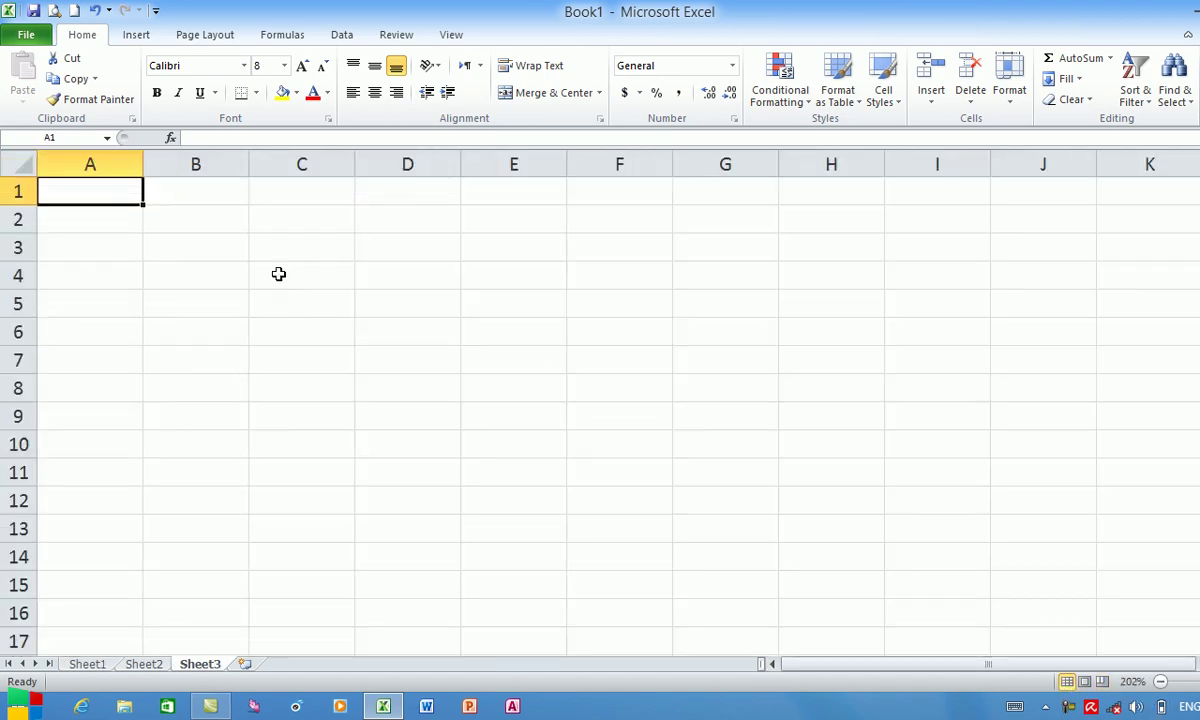
{"action": "left_click", "coordinate": [242, 278]}
{"action": "type", "text": "02/04/1"}
{"action": "key", "text": "BackSpace"}
{"action": "type", "text": "2"}
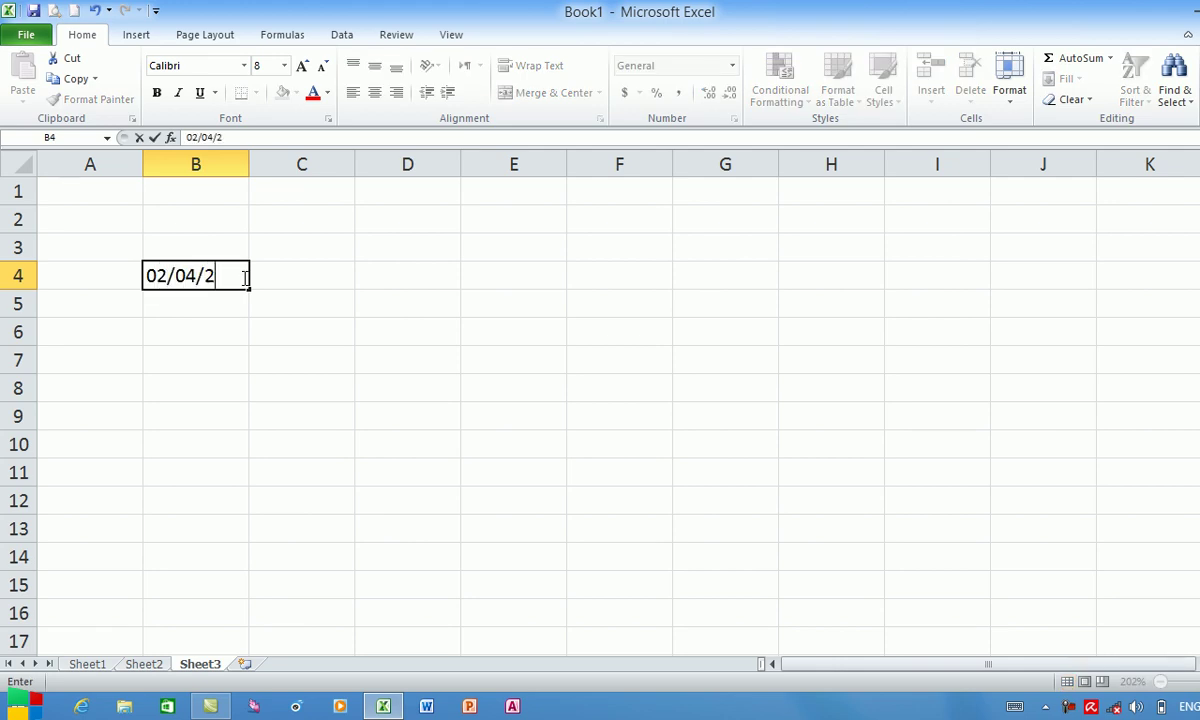
{"action": "type", "text": "017"}
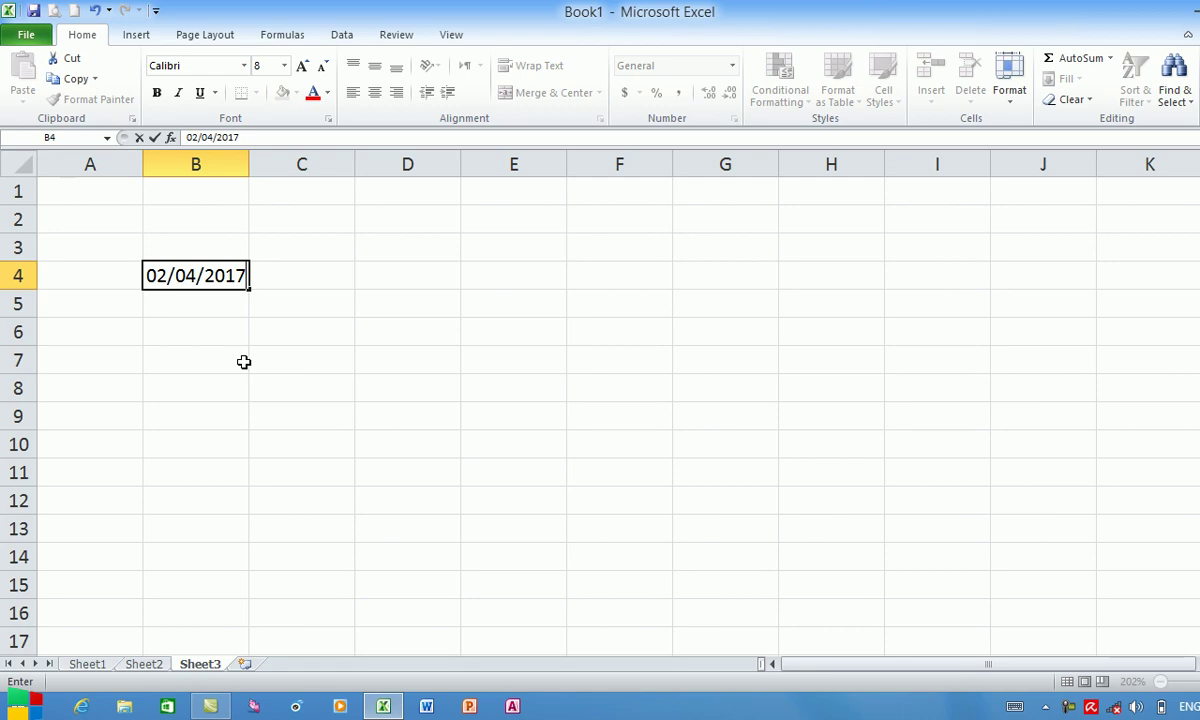
{"action": "left_click", "coordinate": [327, 485]}
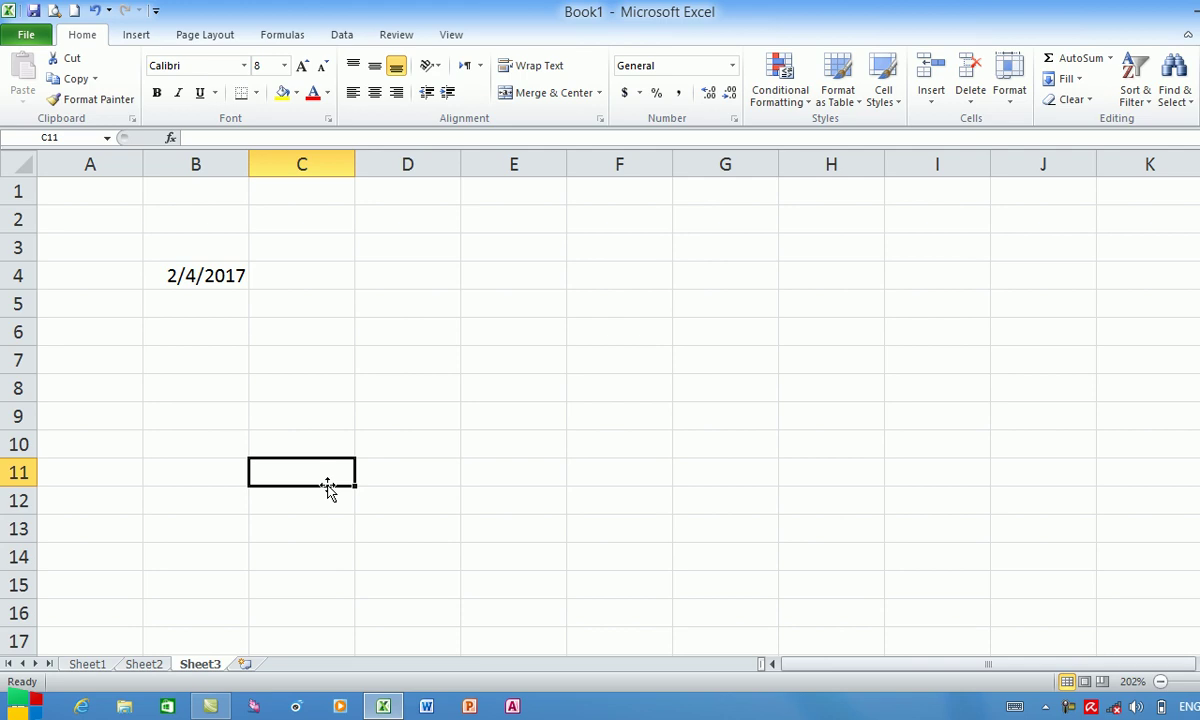
{"action": "left_click", "coordinate": [269, 331]}
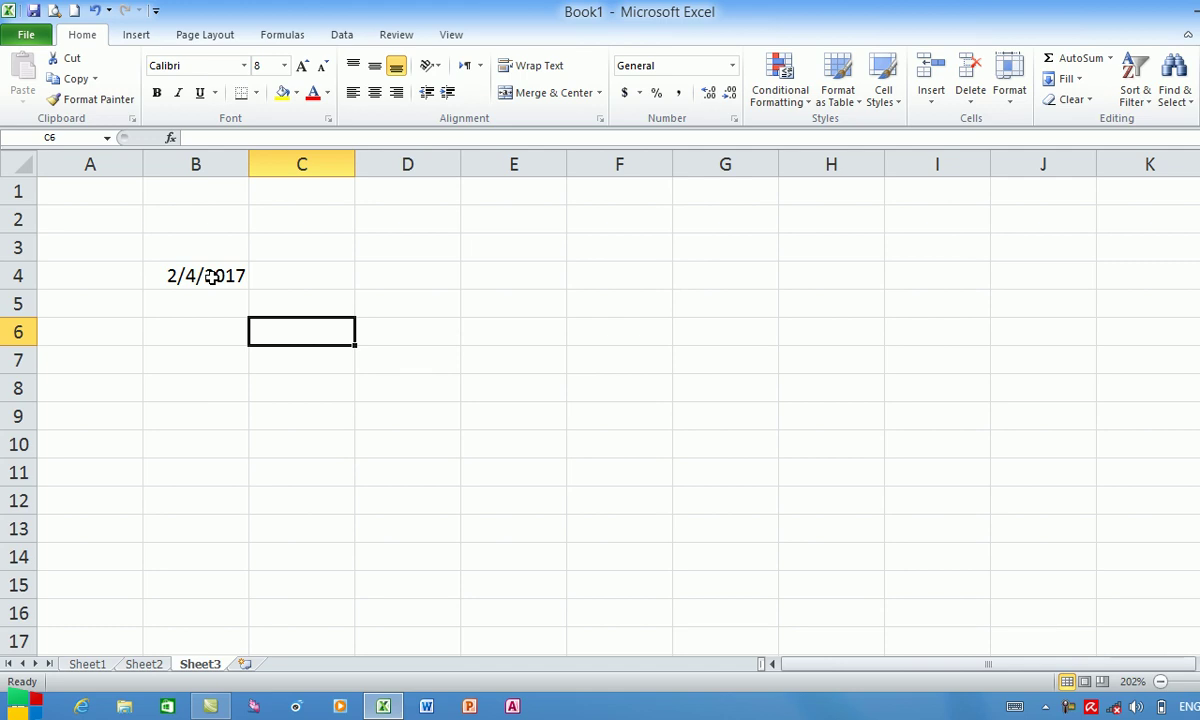
{"action": "left_click", "coordinate": [212, 277]}
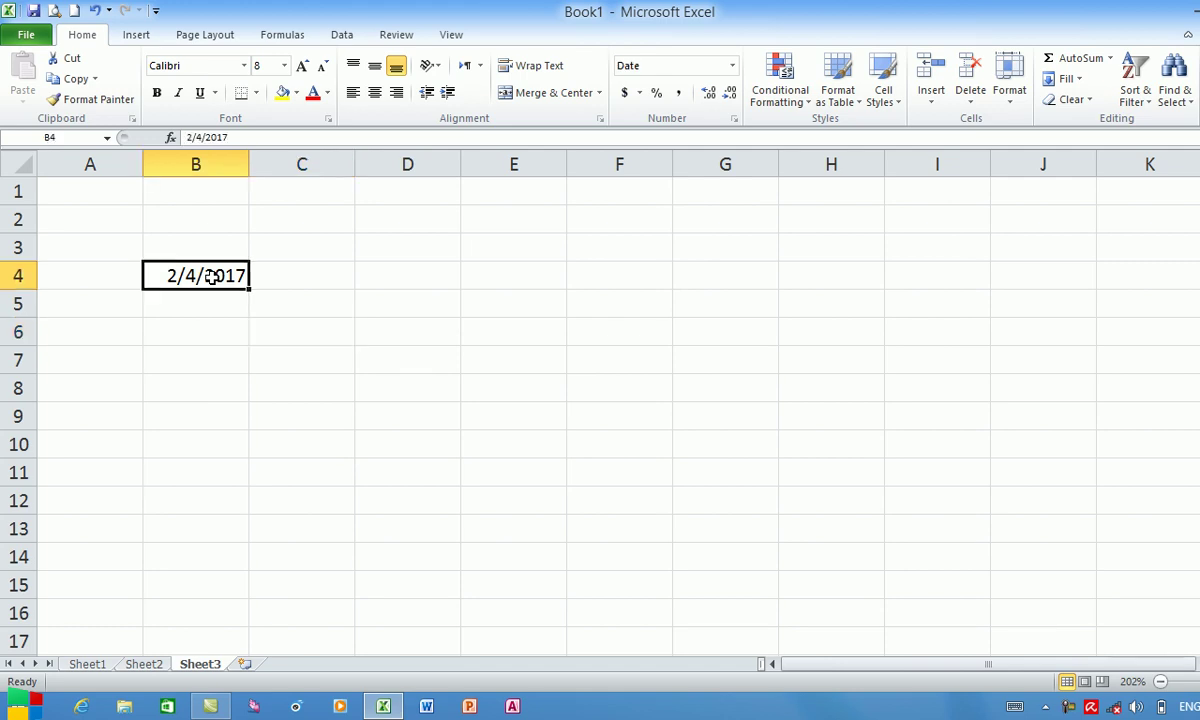
Give B4 the custom number format mm/dd/yyyy so it reads 02/04/2017.
{"action": "left_click", "coordinate": [600, 119]}
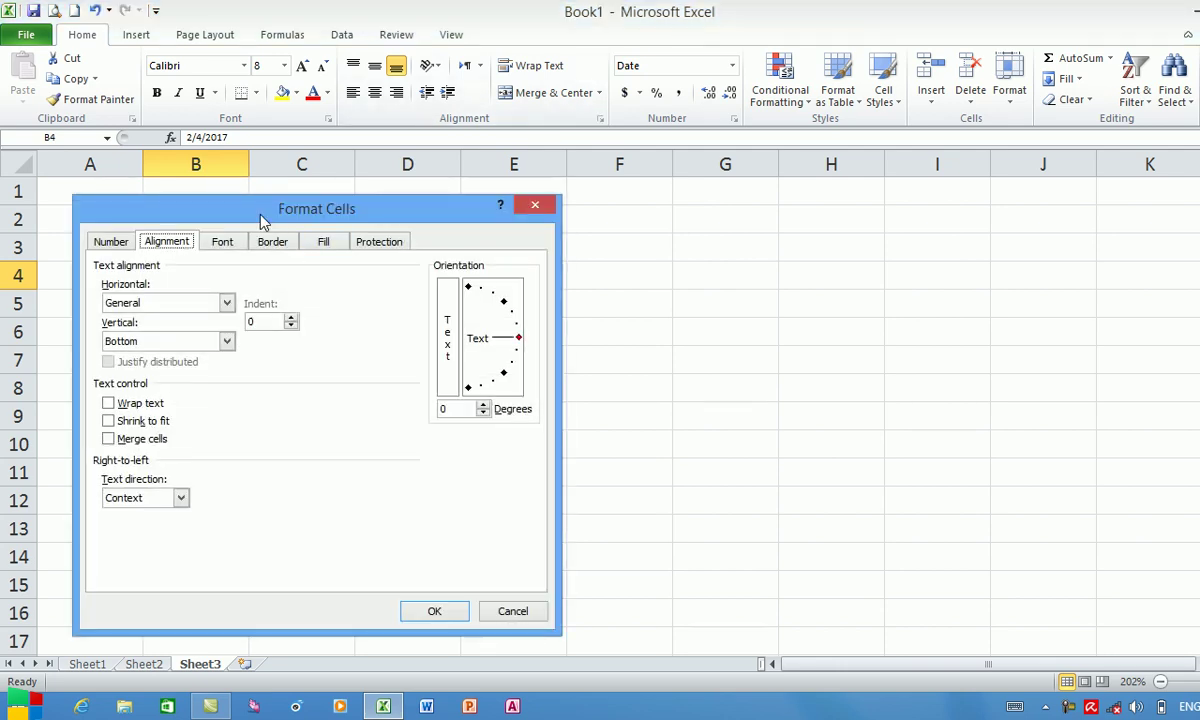
{"action": "left_click_drag", "start_coordinate": [245, 205], "coordinate": [453, 144]}
{"action": "left_click", "coordinate": [316, 181]}
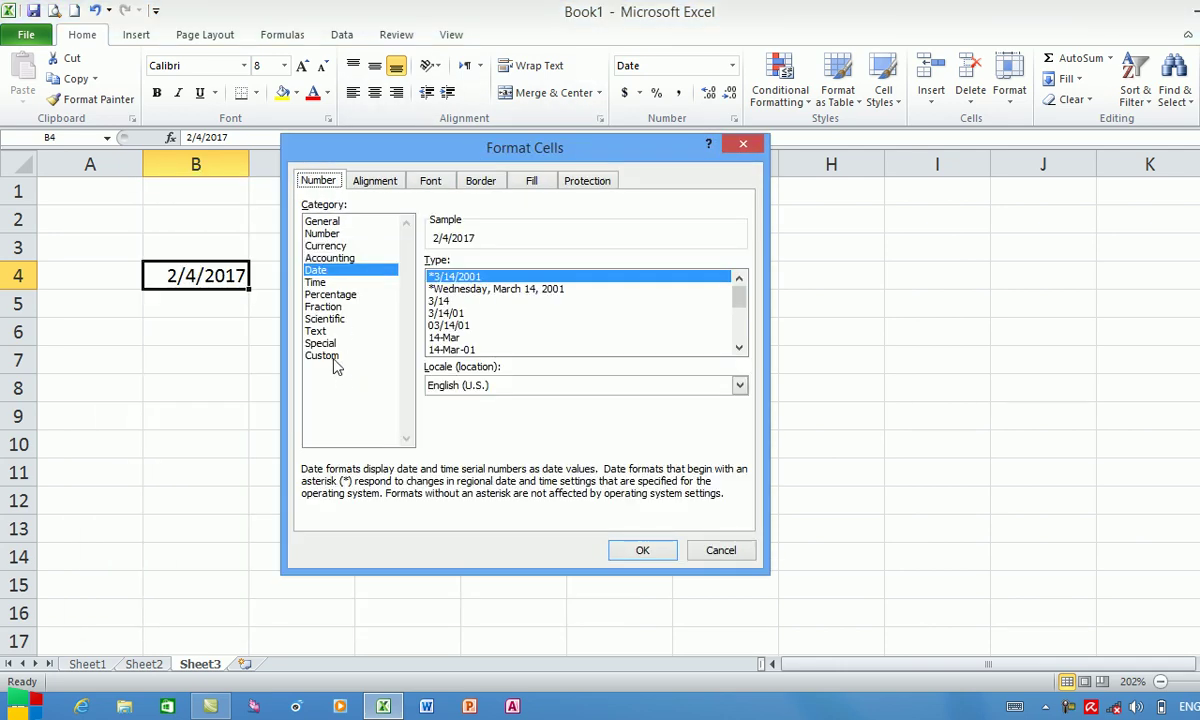
{"action": "left_click", "coordinate": [321, 355]}
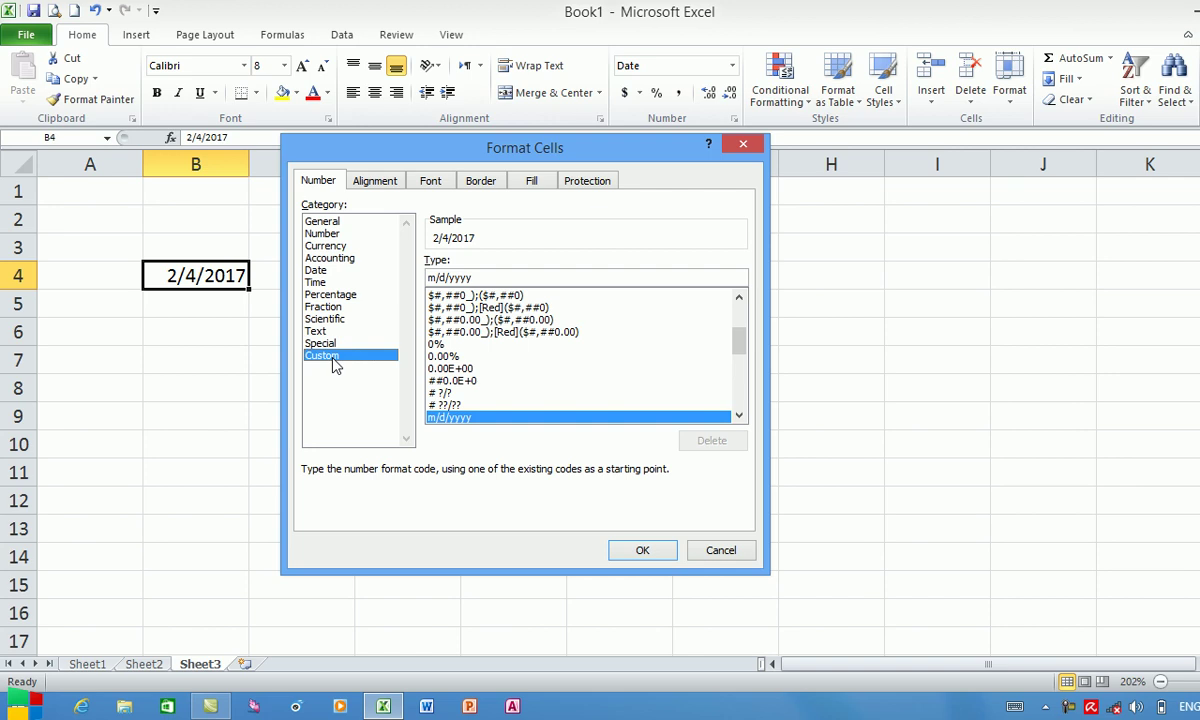
{"action": "left_click", "coordinate": [436, 277]}
{"action": "type", "text": "m"}
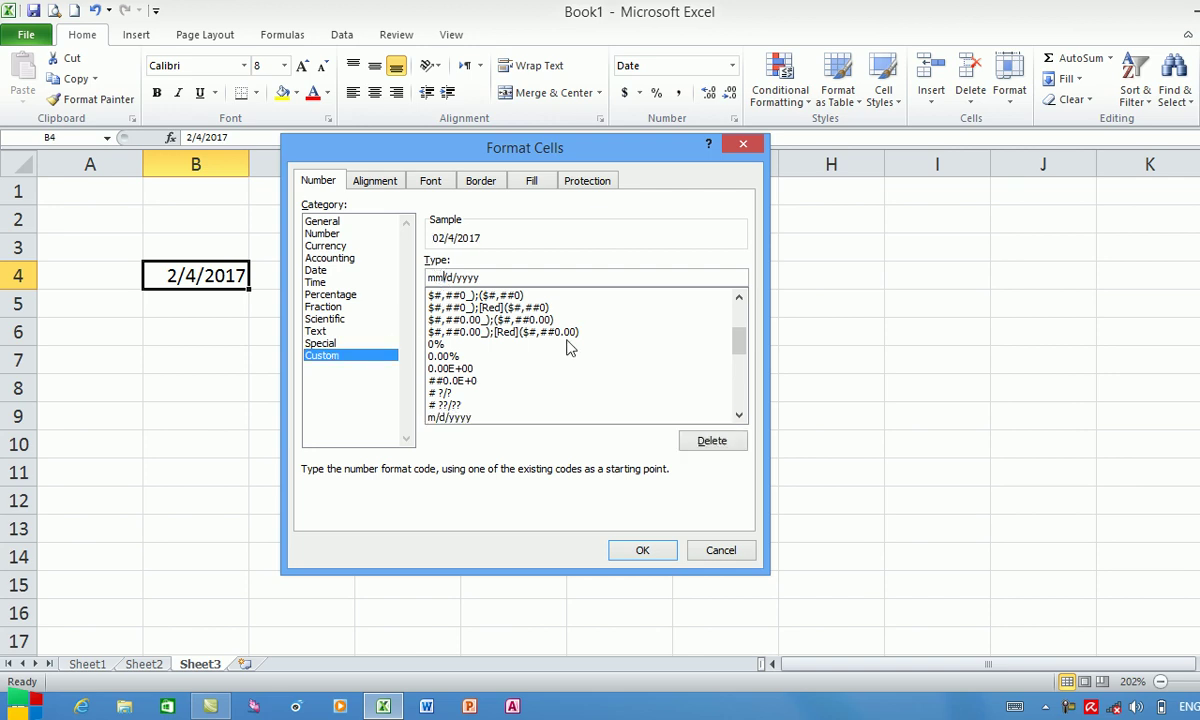
{"action": "left_click", "coordinate": [452, 277]}
{"action": "type", "text": "d"}
{"action": "left_click", "coordinate": [646, 551]}
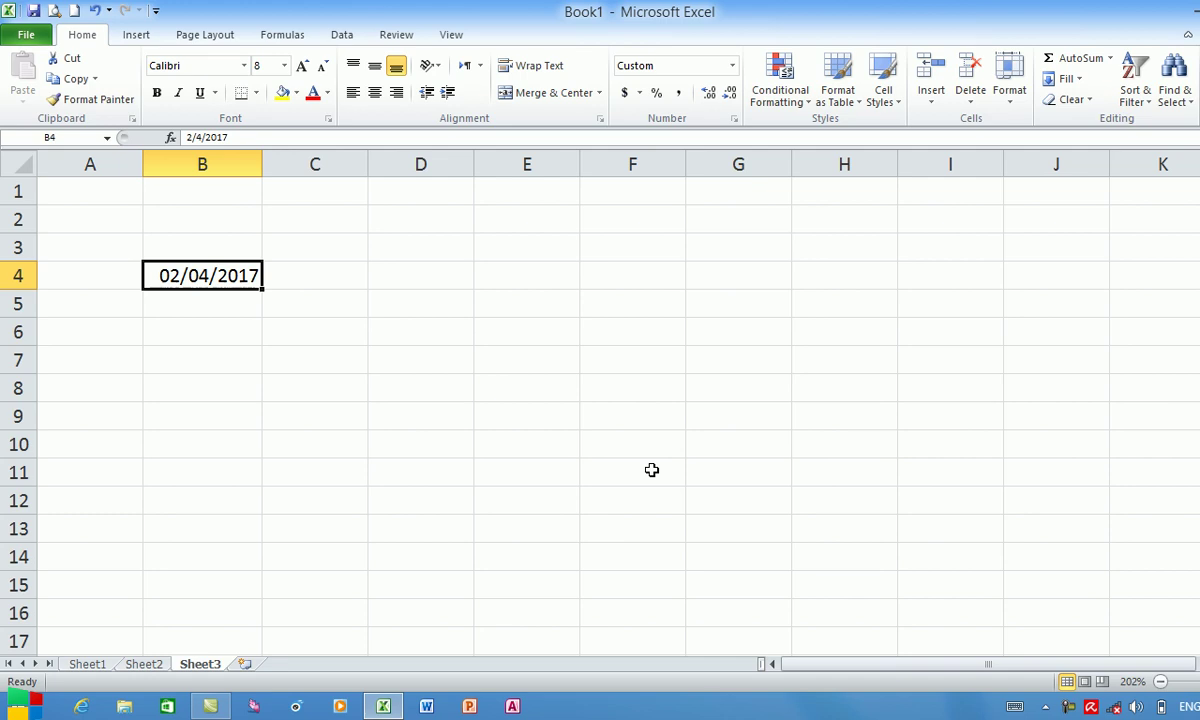
{"action": "left_click", "coordinate": [651, 470]}
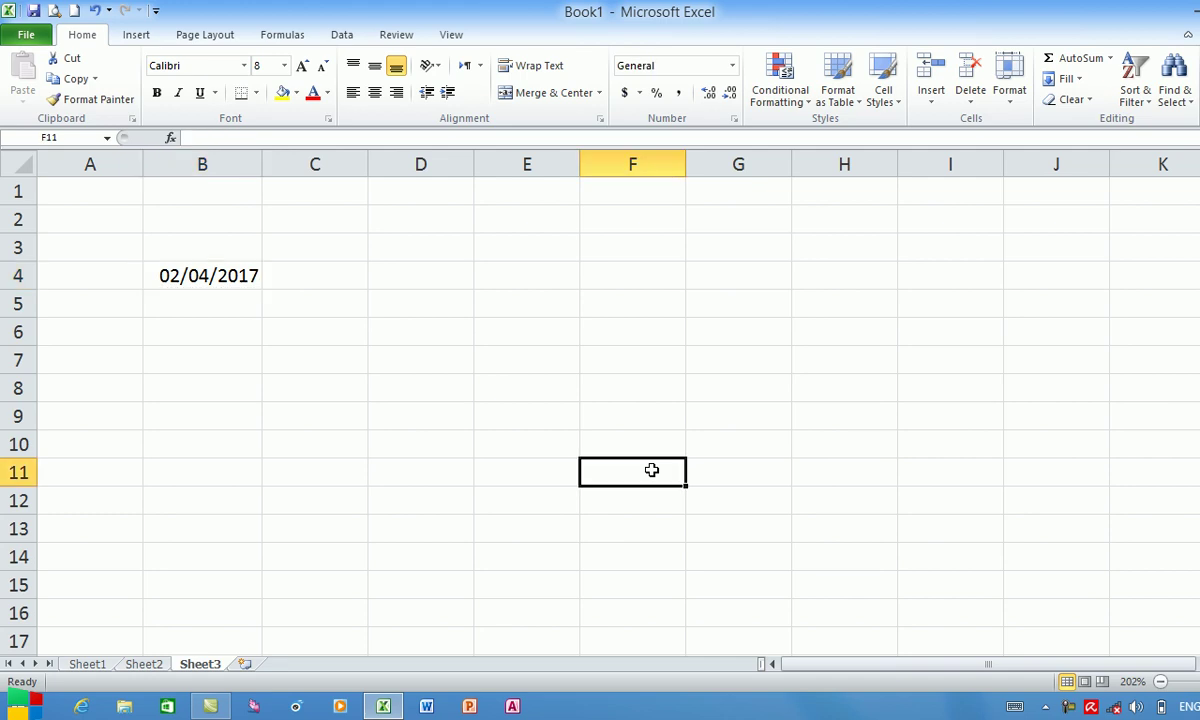
{"action": "left_click", "coordinate": [328, 388]}
{"action": "left_click", "coordinate": [505, 385]}
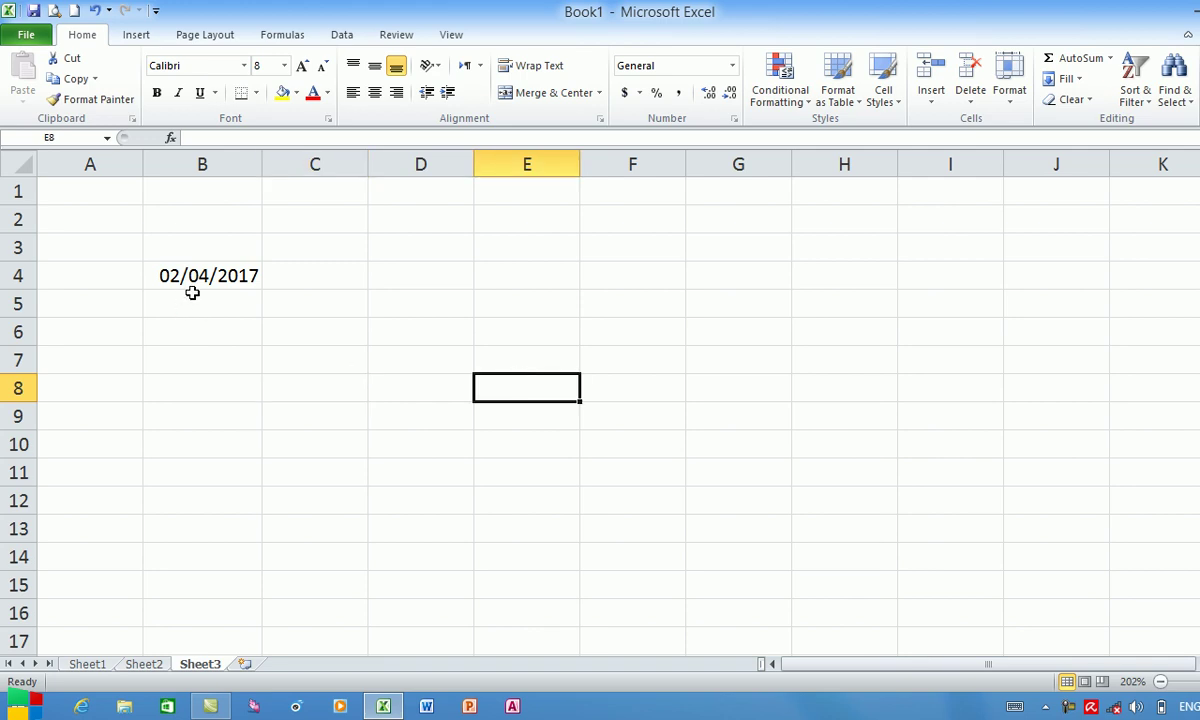
{"action": "left_click", "coordinate": [215, 327]}
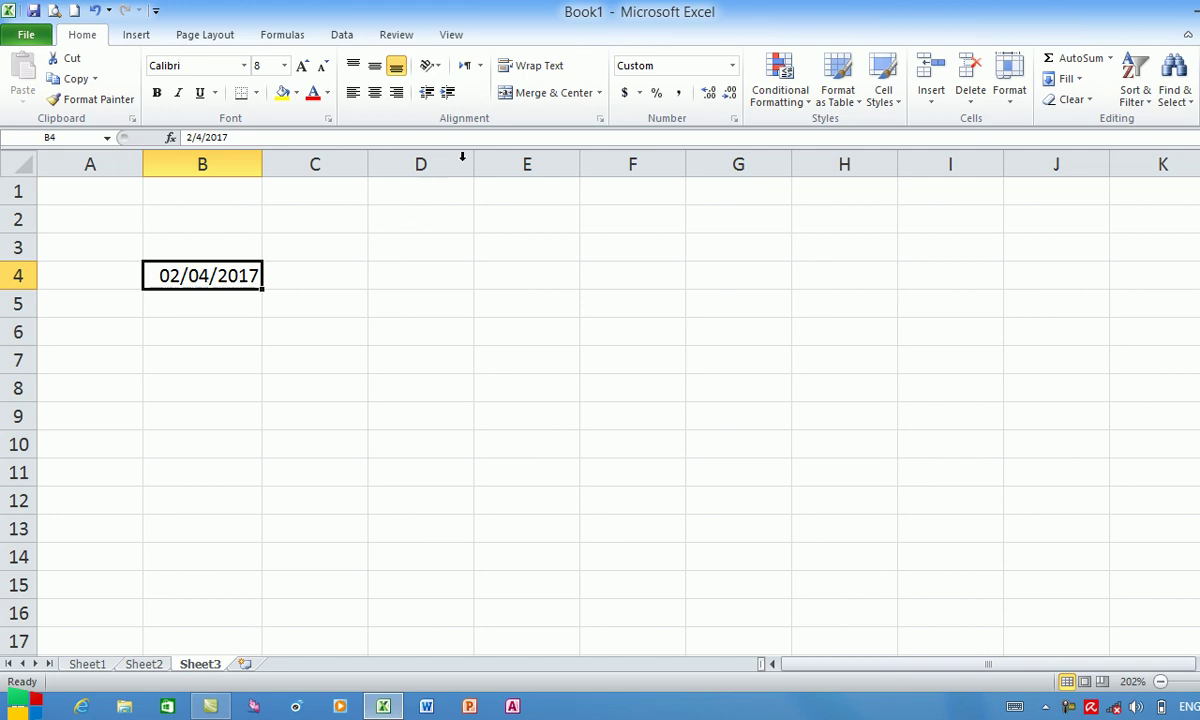
Change B4's custom format to mmm/ddd/yyyy so it shows Feb/Sat/2017.
{"action": "left_click", "coordinate": [597, 120]}
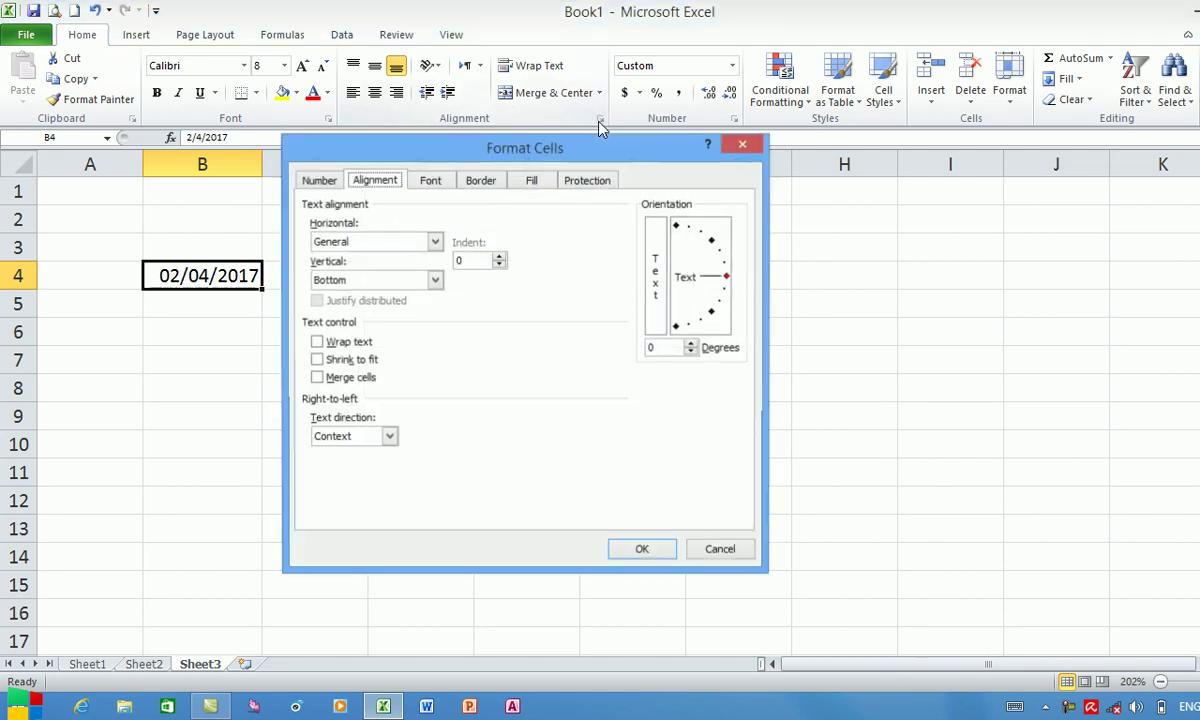
{"action": "left_click_drag", "start_coordinate": [413, 145], "coordinate": [528, 110]}
{"action": "left_click", "coordinate": [447, 139]}
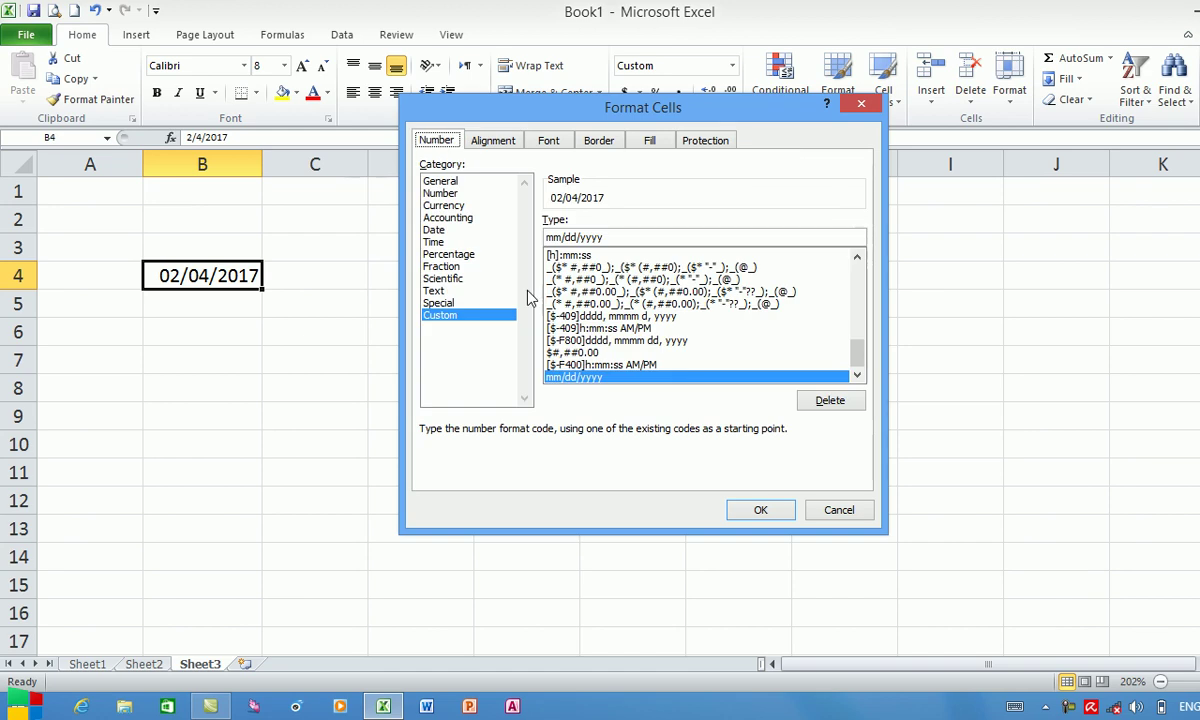
{"action": "left_click", "coordinate": [563, 237]}
{"action": "type", "text": "m"}
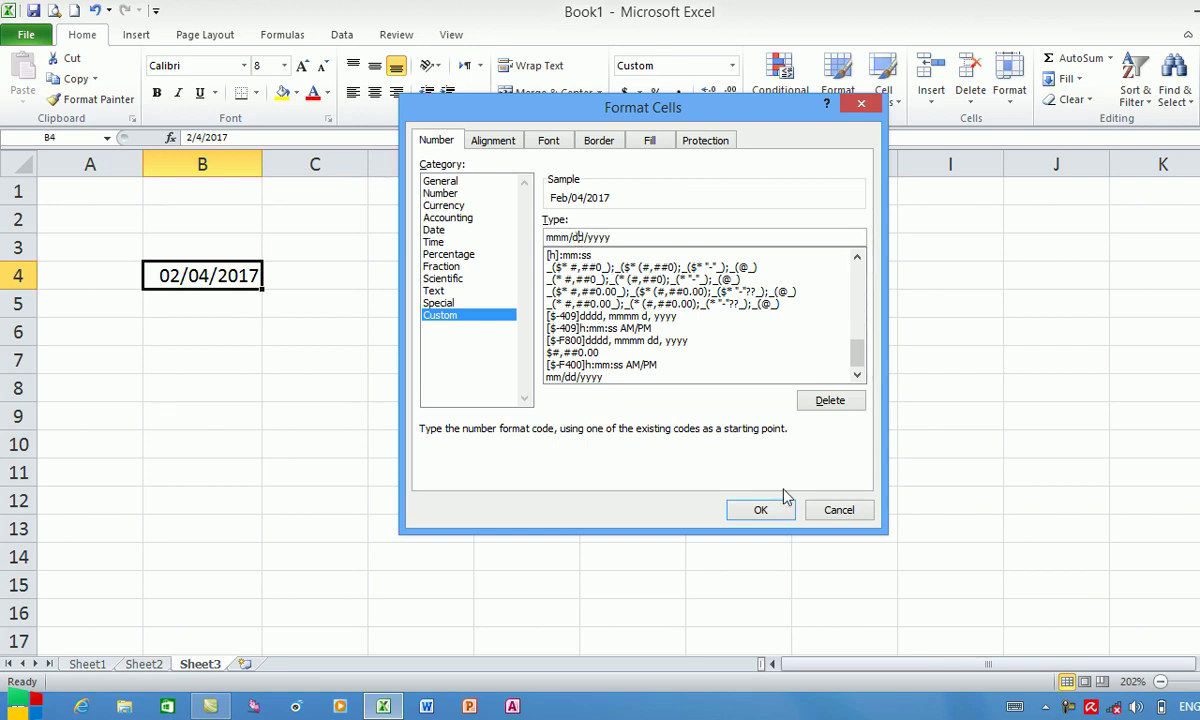
{"action": "type", "text": "d"}
{"action": "left_click", "coordinate": [766, 508]}
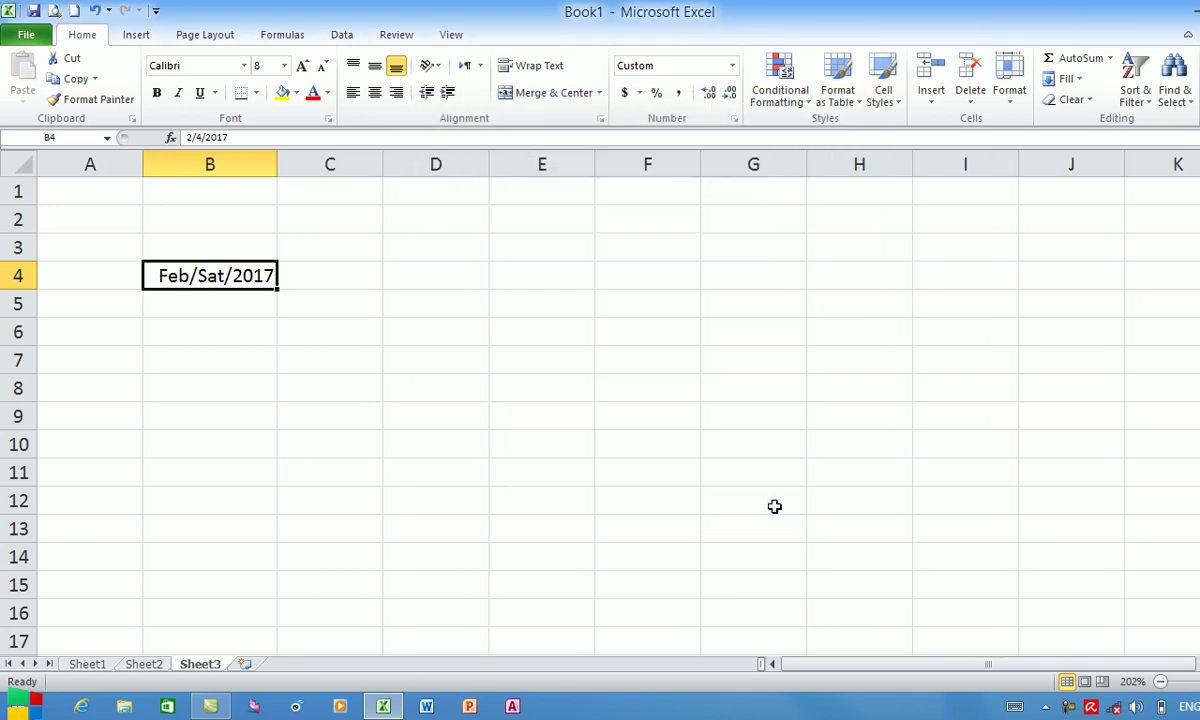
{"action": "left_click", "coordinate": [589, 474]}
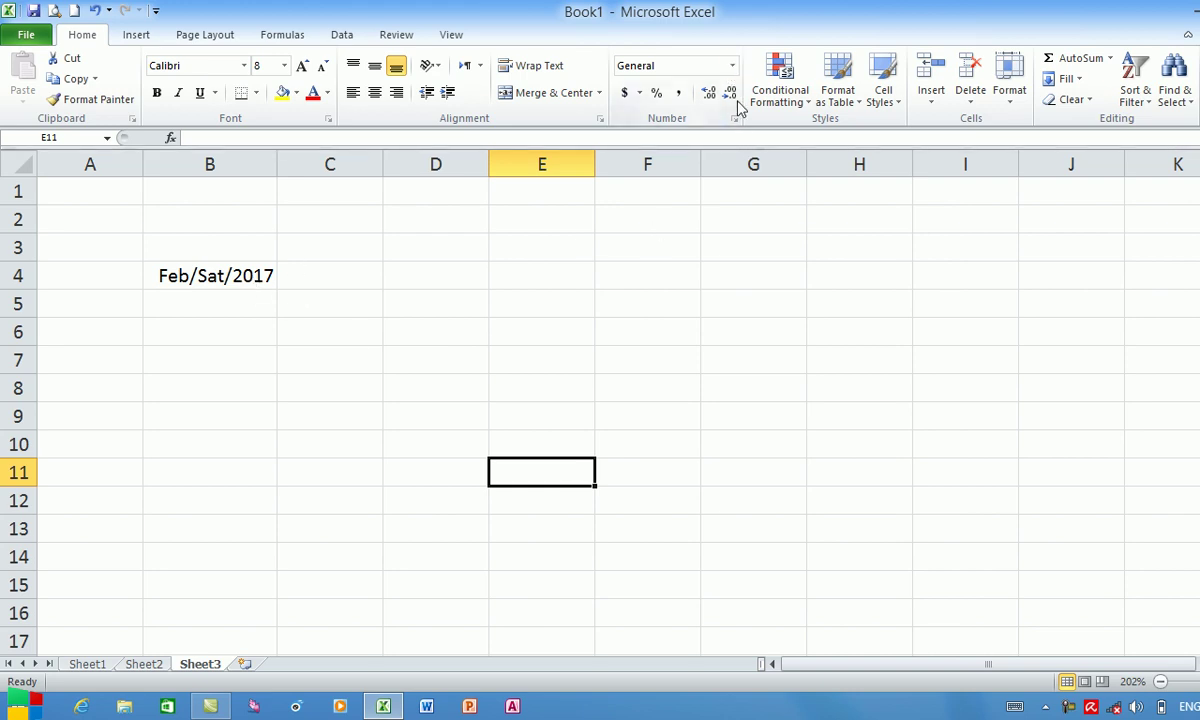
{"action": "left_click", "coordinate": [732, 67]}
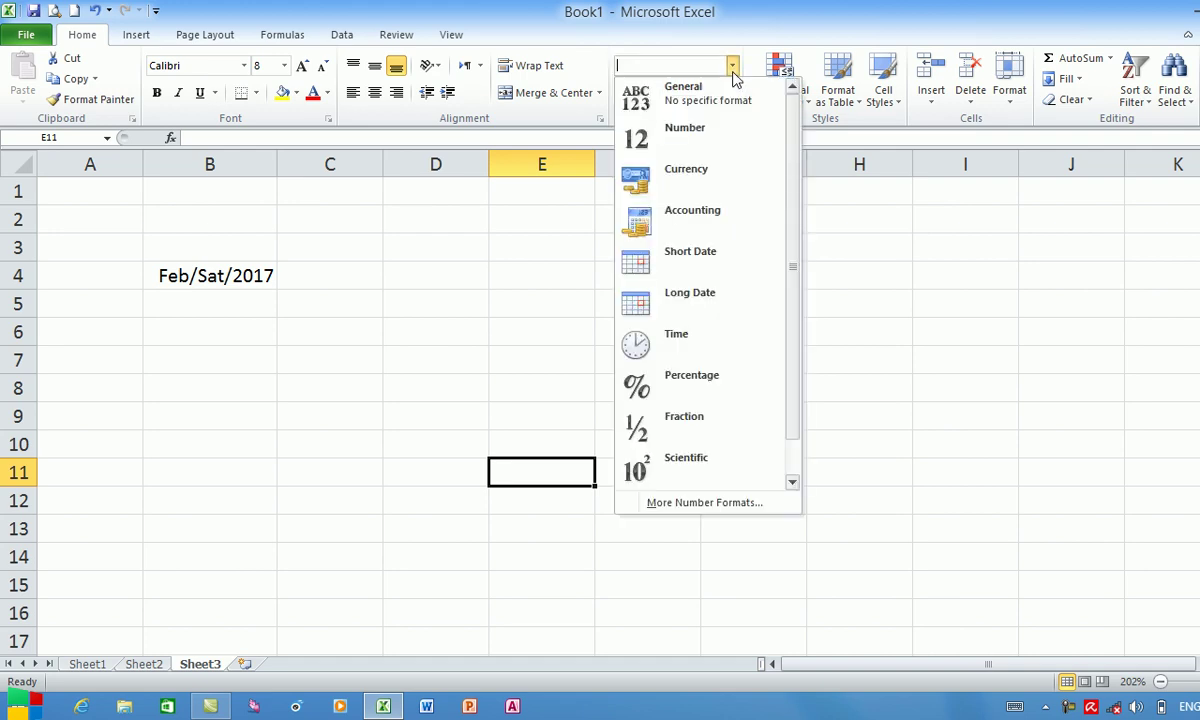
{"action": "scroll", "coordinate": [796, 330], "scroll_direction": "down", "scroll_amount": 1}
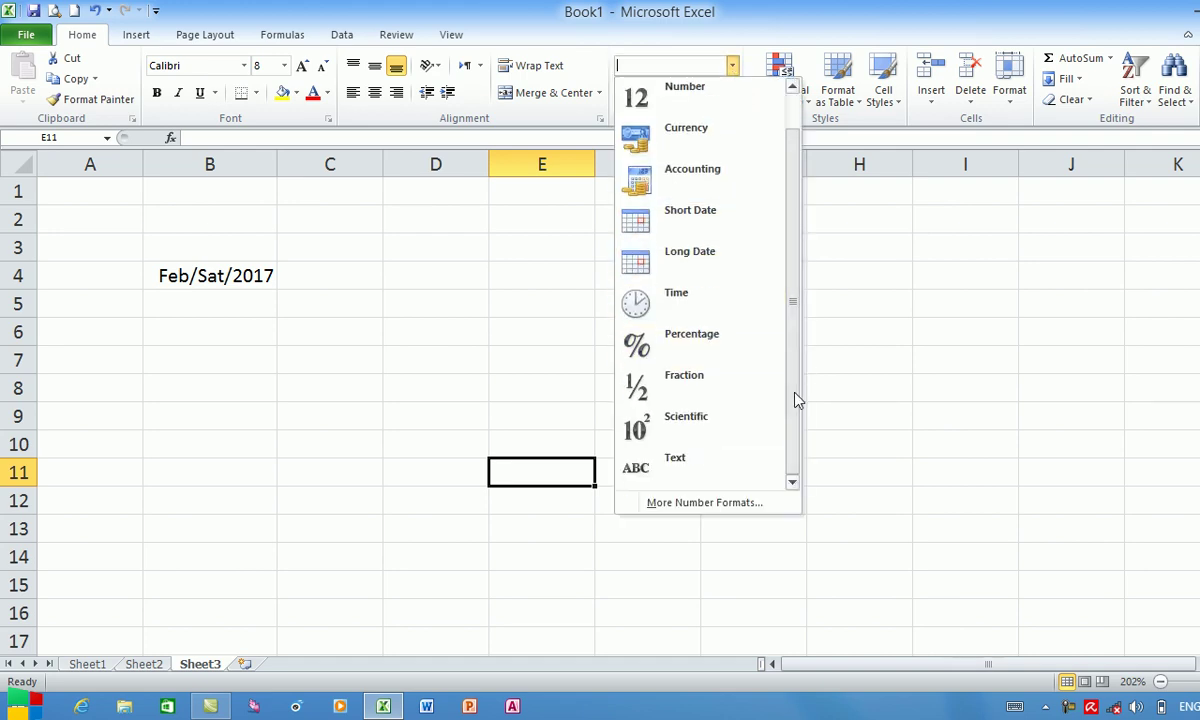
{"action": "left_click", "coordinate": [994, 411]}
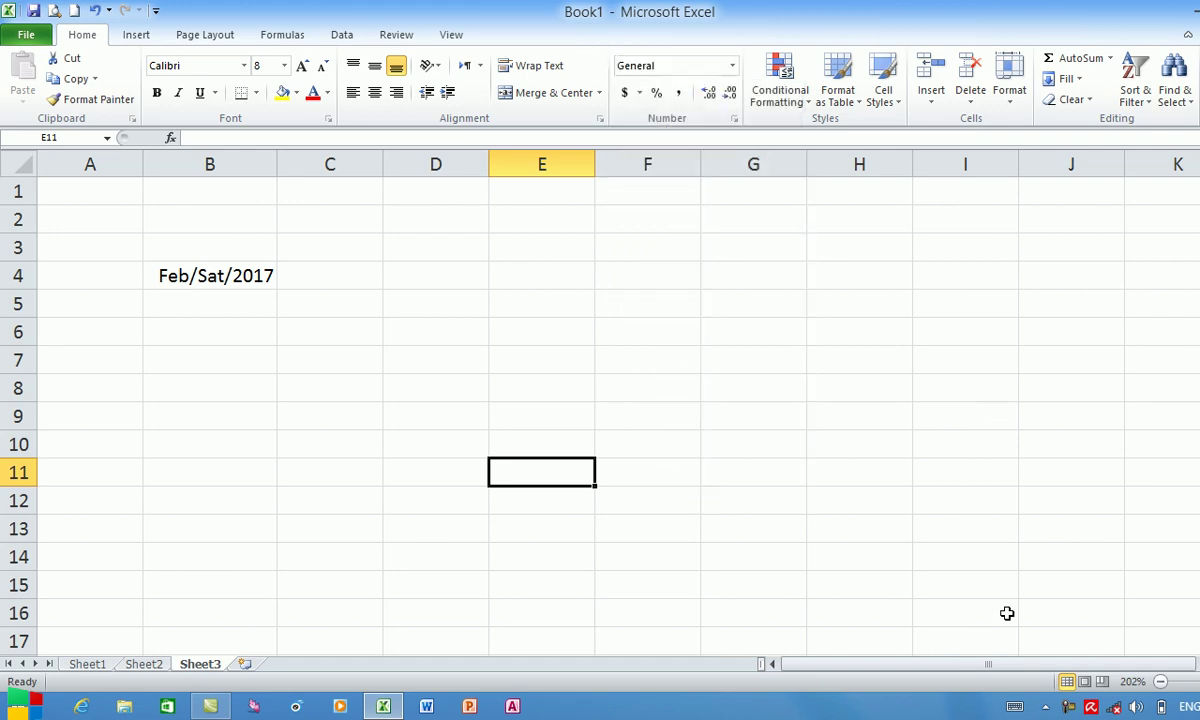